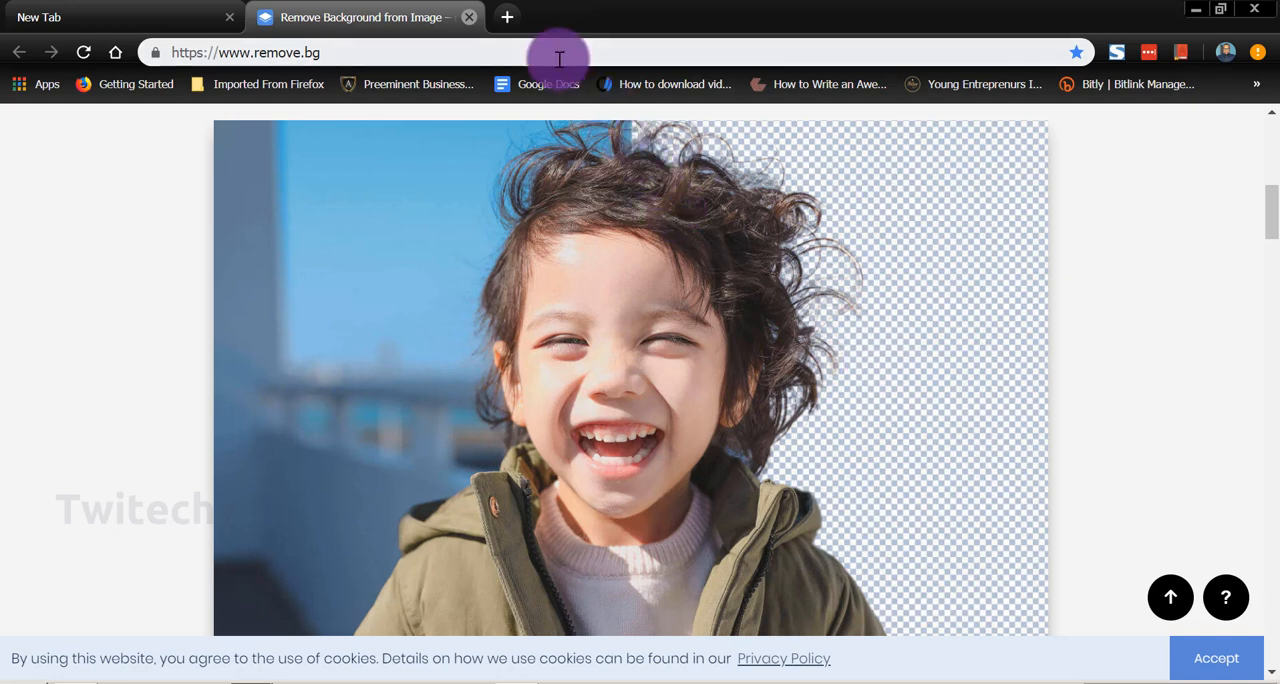
{"action": "left_click", "coordinate": [507, 17]}
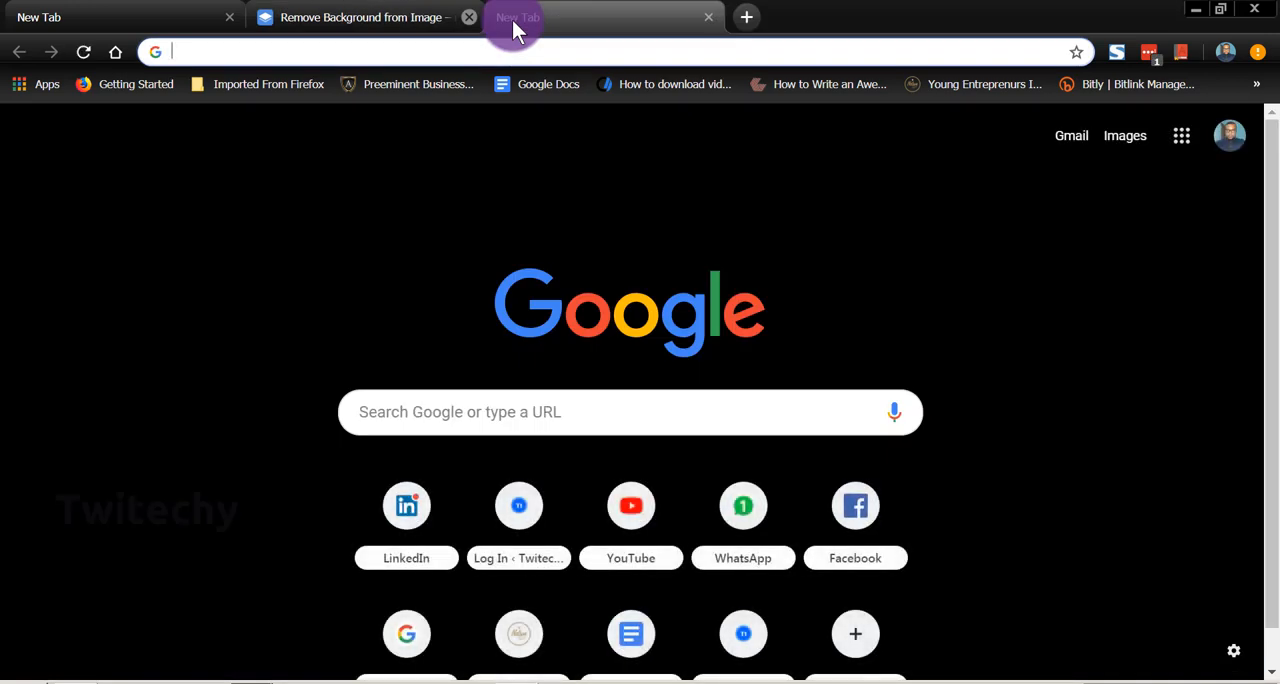
{"action": "type", "text": "www.l"}
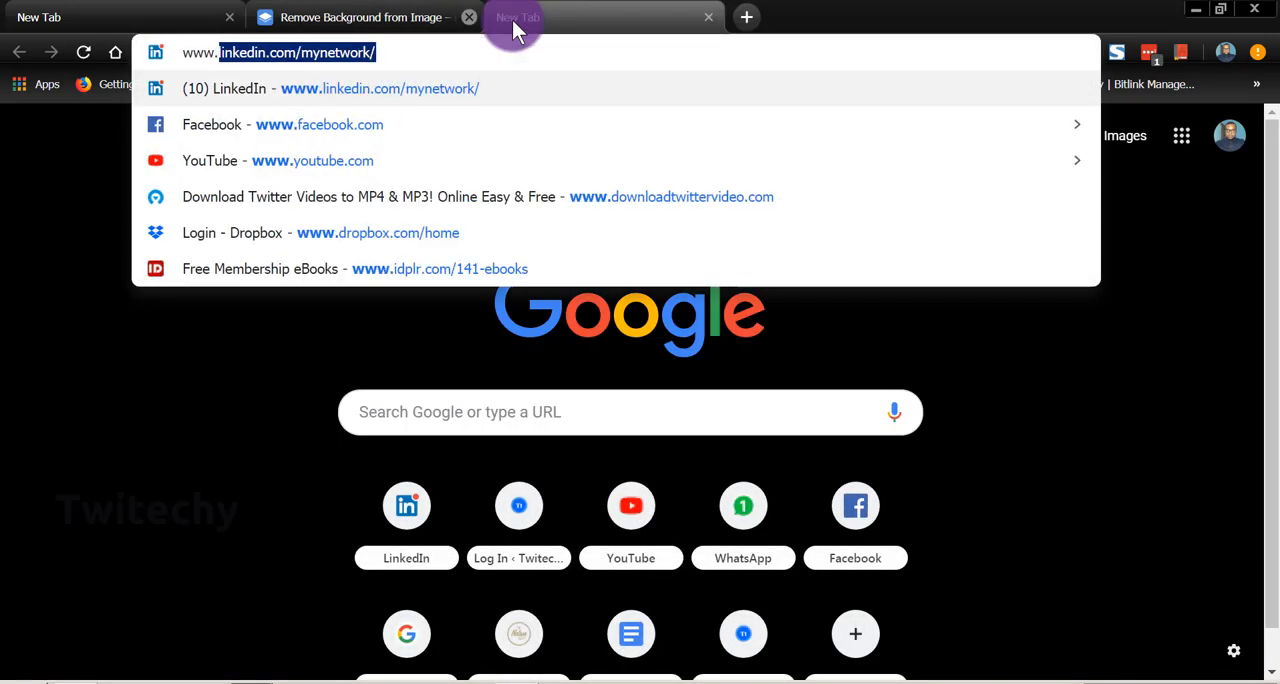
{"action": "type", "text": "remove"}
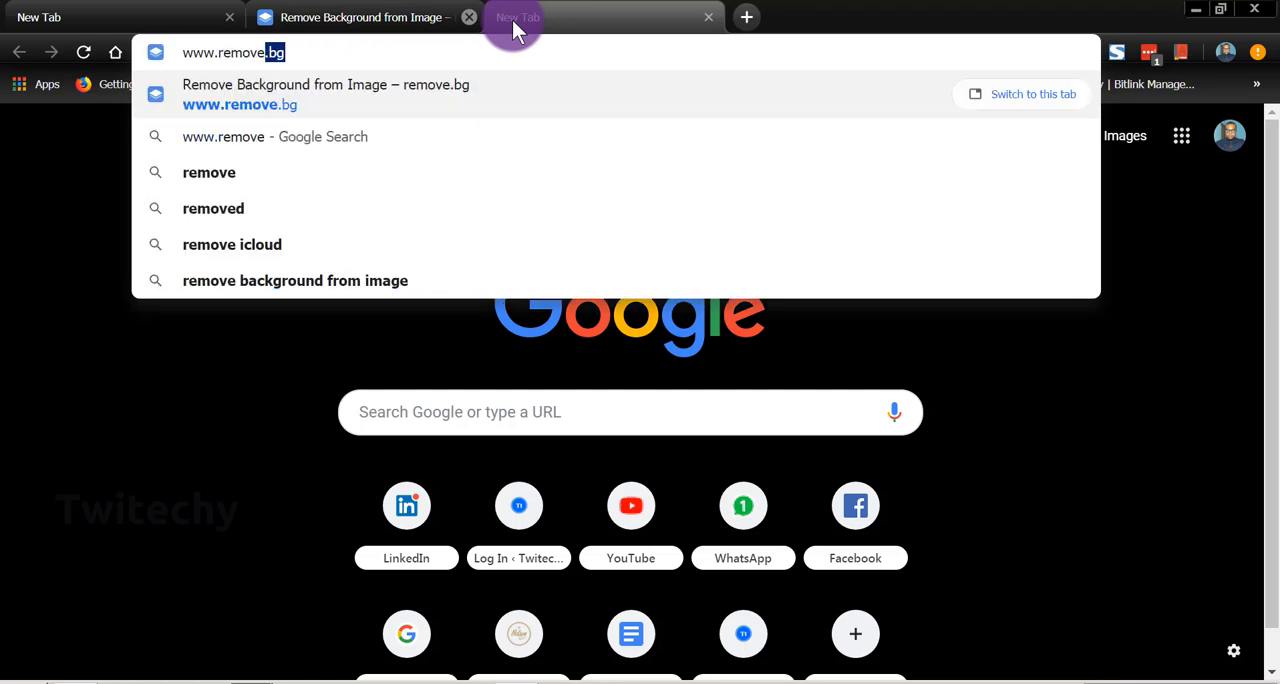
{"action": "type", "text": ".bg"}
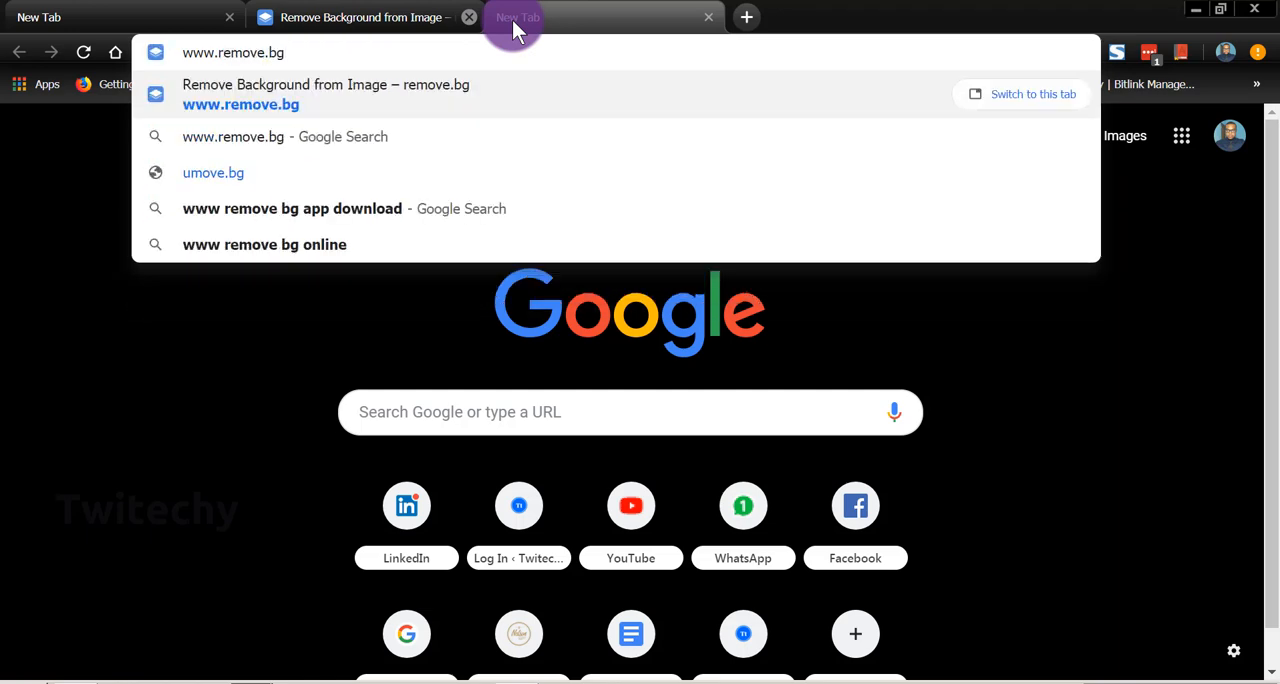
{"action": "key", "text": "Return"}
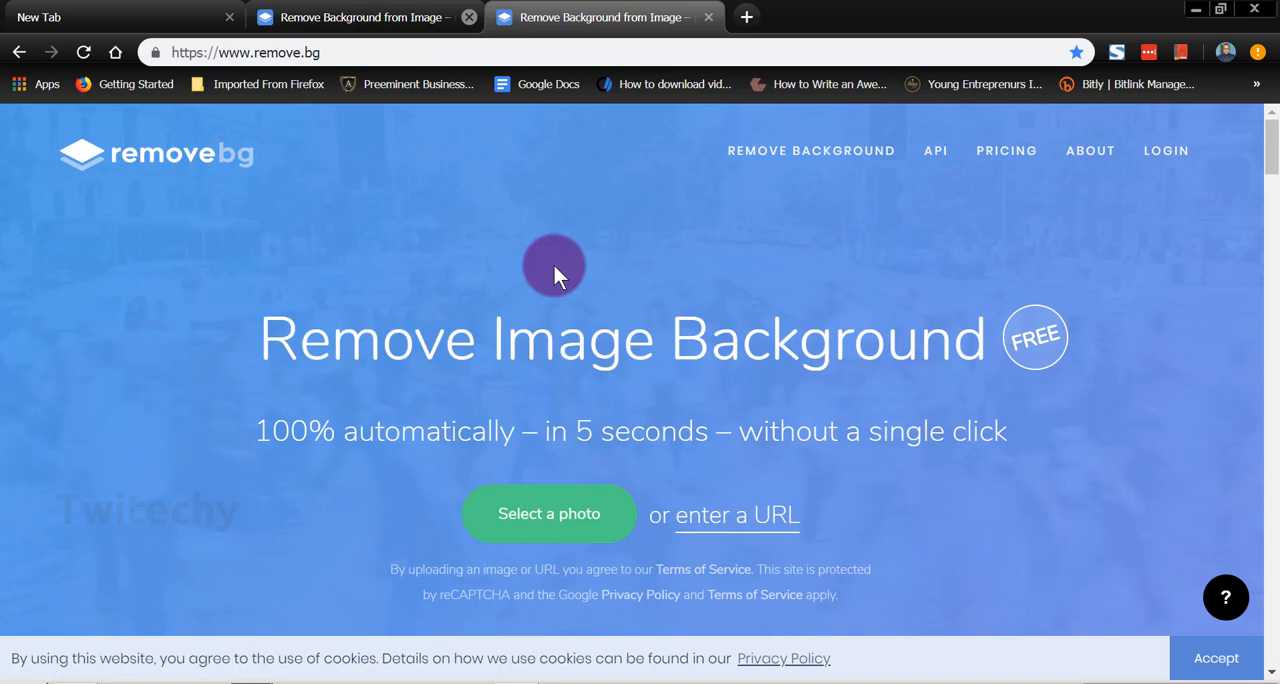
Step: Look through the homepage's feature overview and its before-and-after demo pictures of removed and replaced backgrounds
{"action": "scroll", "coordinate": [554, 265], "scroll_direction": "down", "scroll_amount": 8}
{"action": "scroll", "coordinate": [554, 265], "scroll_direction": "up", "scroll_amount": 1}
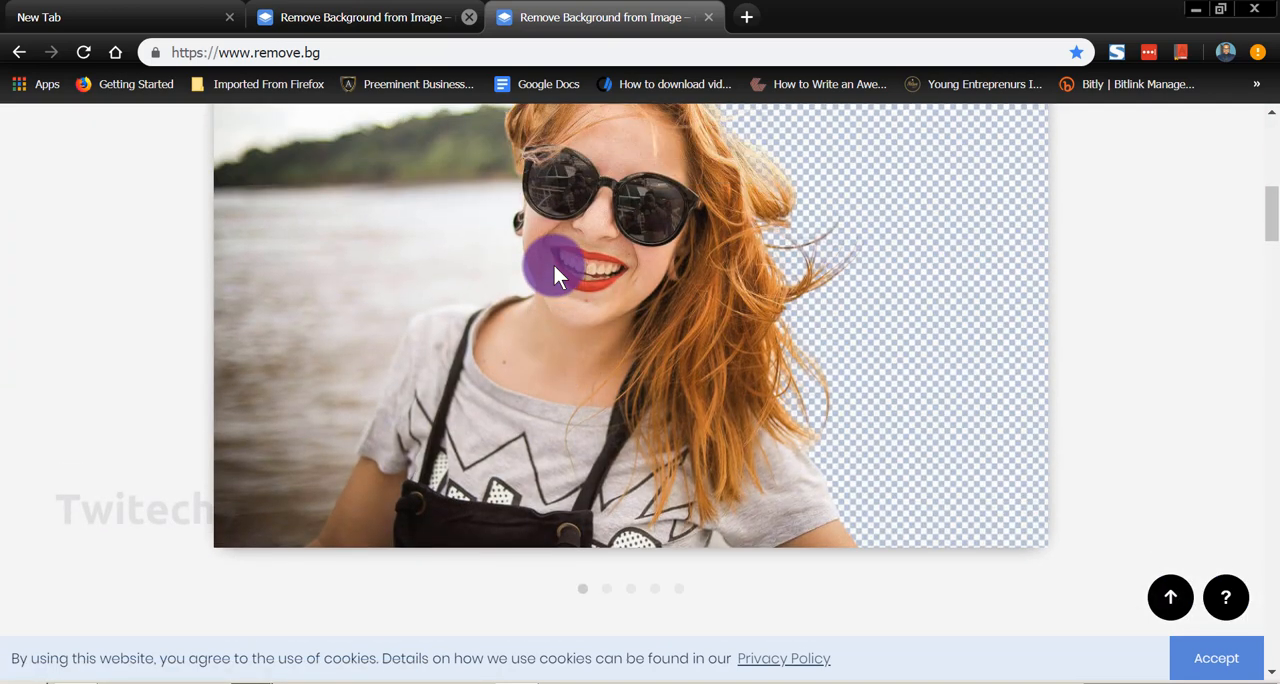
{"action": "scroll", "coordinate": [554, 265], "scroll_direction": "up", "scroll_amount": 2}
{"action": "scroll", "coordinate": [554, 265], "scroll_direction": "down", "scroll_amount": 2}
{"action": "scroll", "coordinate": [554, 265], "scroll_direction": "up", "scroll_amount": 1}
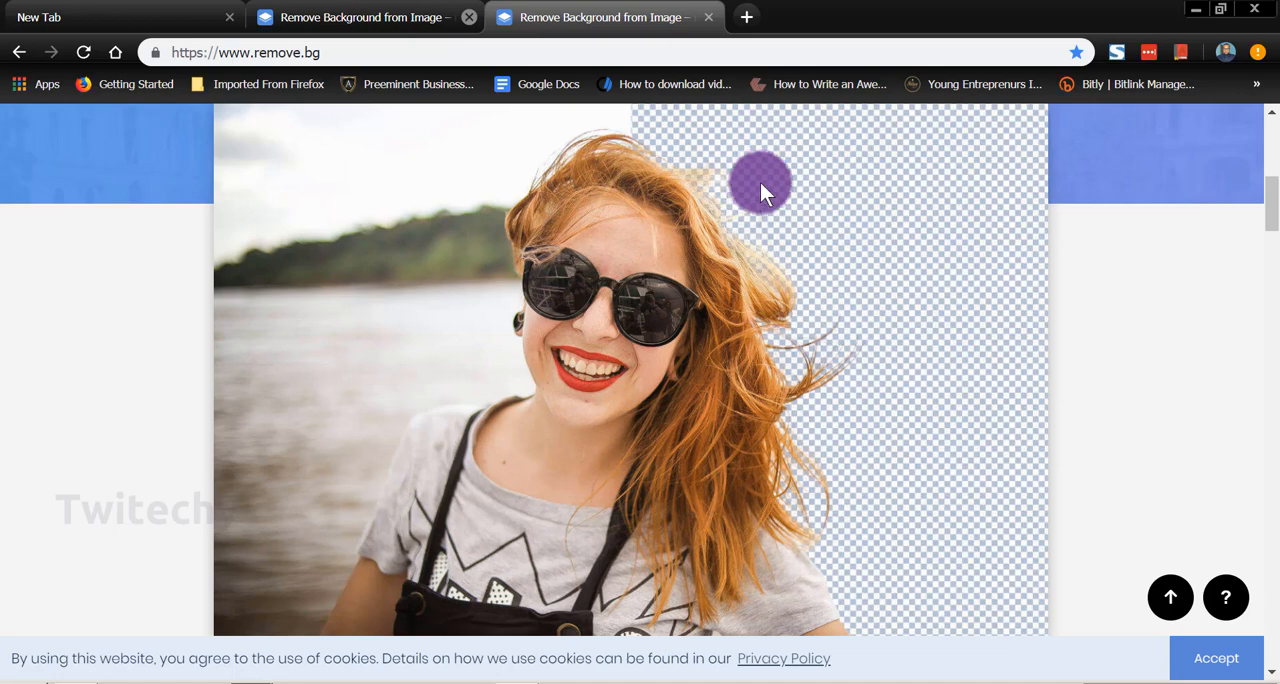
{"action": "scroll", "coordinate": [612, 250], "scroll_direction": "down", "scroll_amount": 8}
{"action": "scroll", "coordinate": [610, 245], "scroll_direction": "down", "scroll_amount": 6}
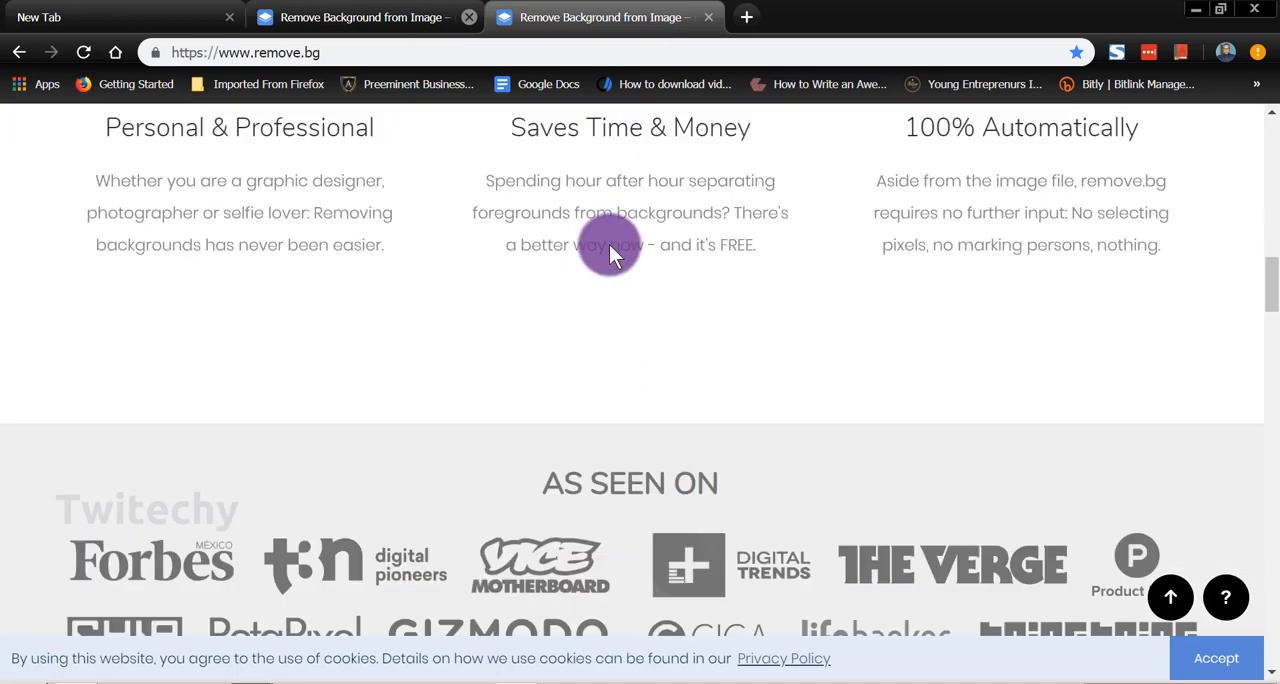
{"action": "scroll", "coordinate": [610, 245], "scroll_direction": "down", "scroll_amount": 3}
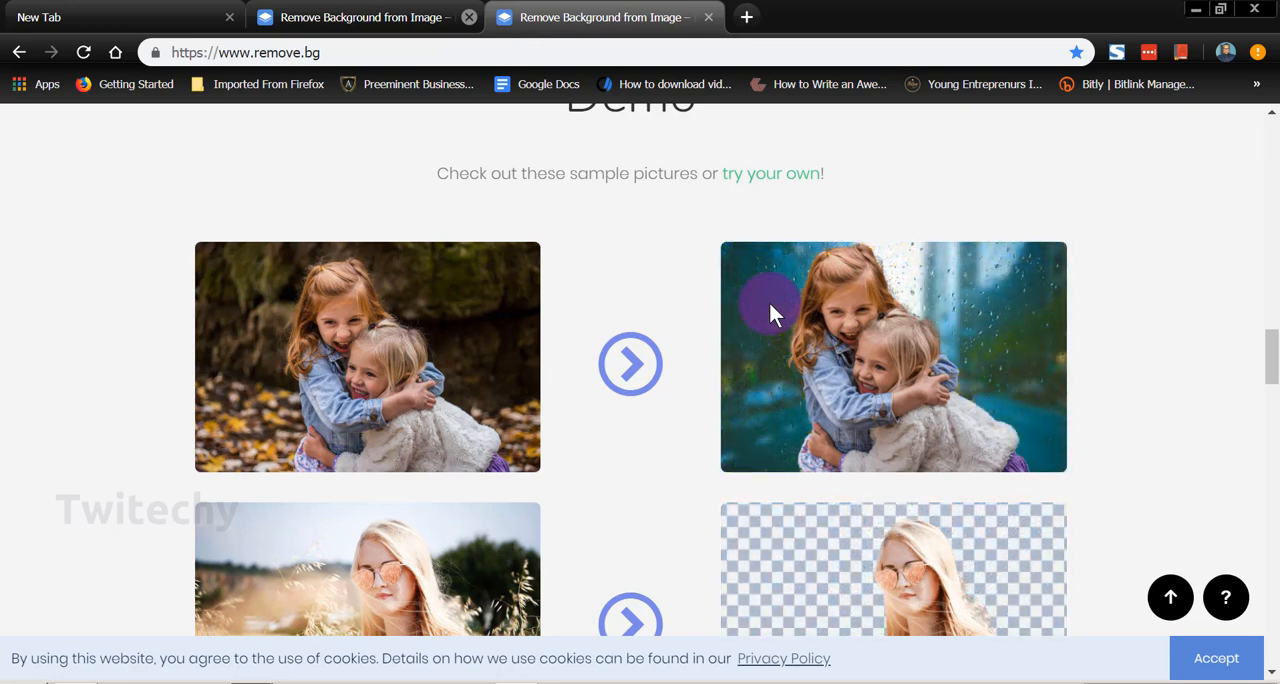
{"action": "scroll", "coordinate": [768, 310], "scroll_direction": "down", "scroll_amount": 3}
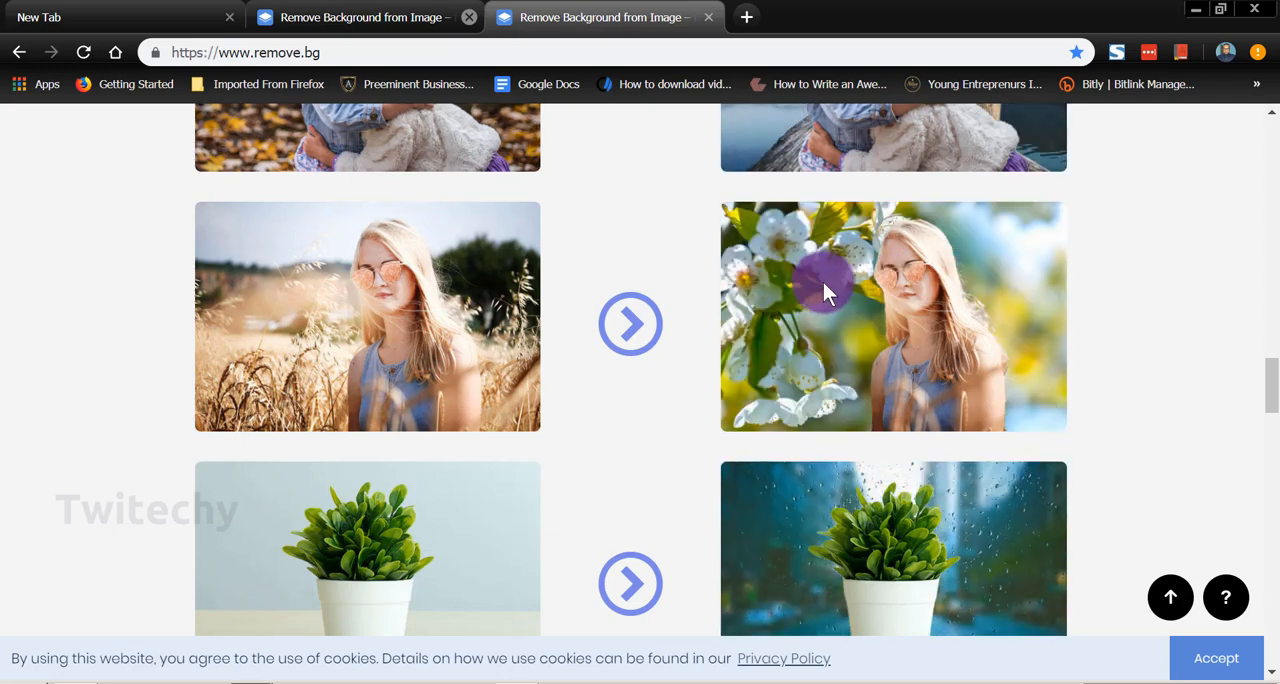
{"action": "scroll", "coordinate": [443, 472], "scroll_direction": "down", "scroll_amount": 2}
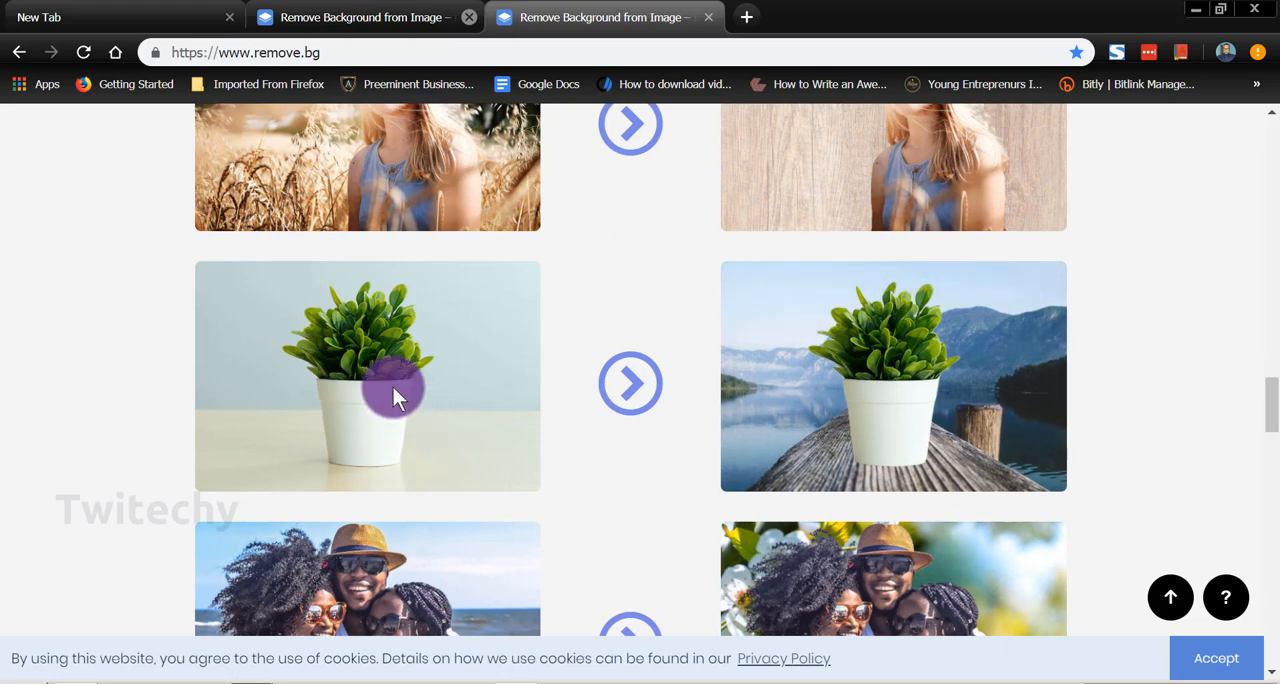
{"action": "scroll", "coordinate": [408, 379], "scroll_direction": "down", "scroll_amount": 2}
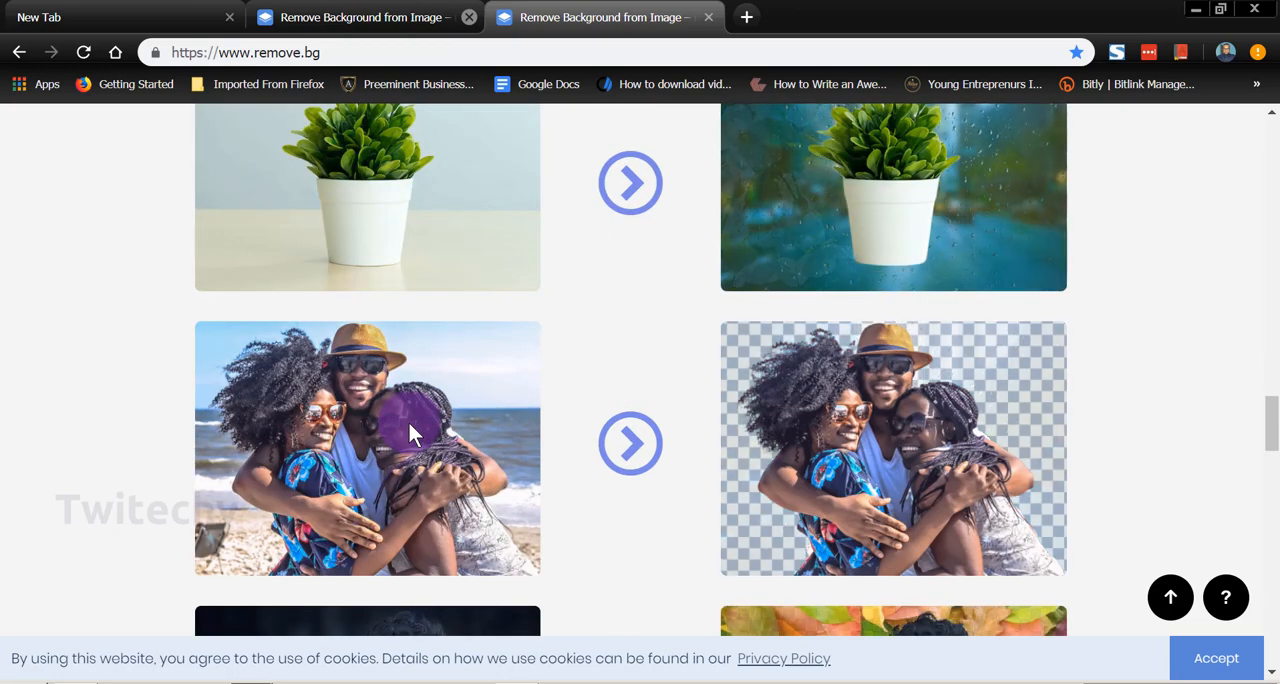
{"action": "scroll", "coordinate": [403, 428], "scroll_direction": "down", "scroll_amount": 2}
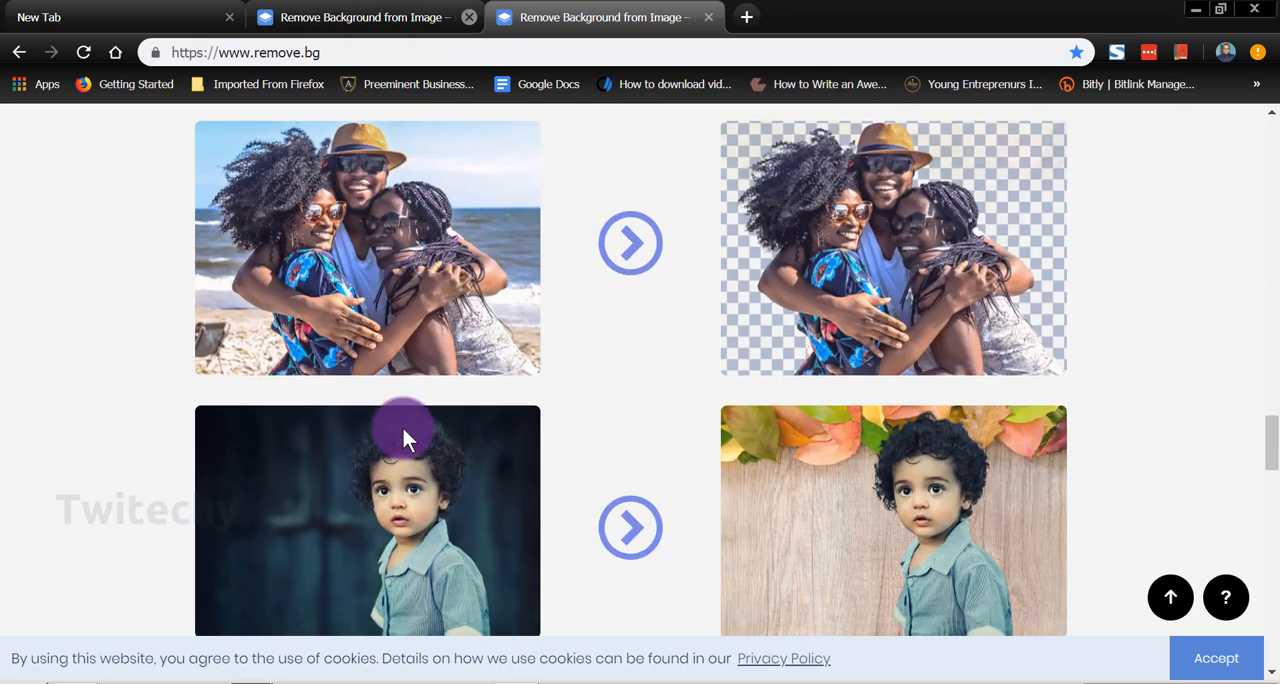
{"action": "scroll", "coordinate": [403, 428], "scroll_direction": "down", "scroll_amount": 2}
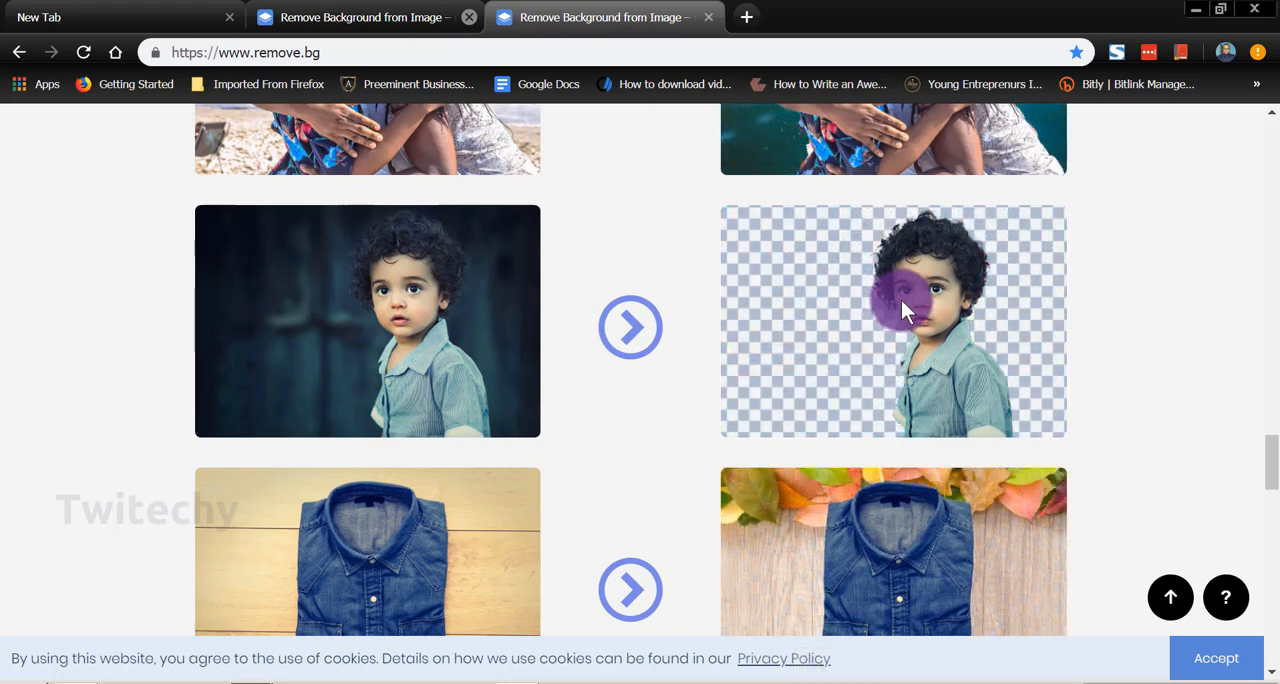
{"action": "scroll", "coordinate": [901, 300], "scroll_direction": "down", "scroll_amount": 1}
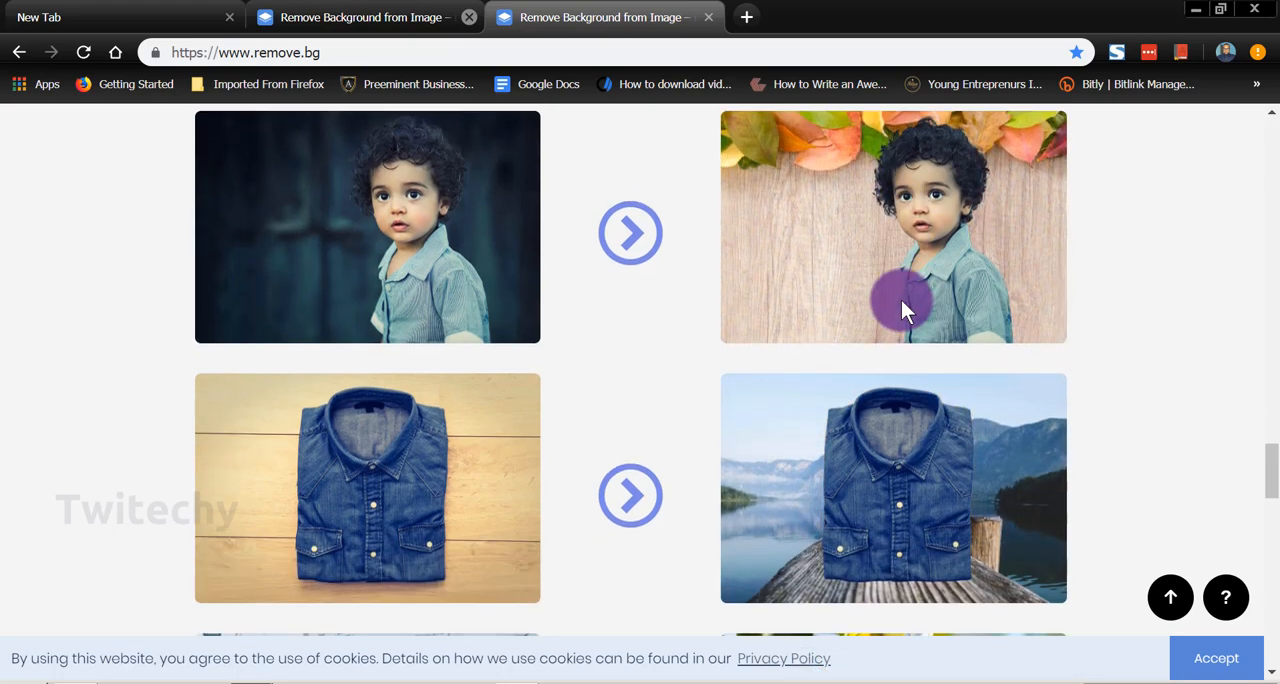
{"action": "scroll", "coordinate": [901, 300], "scroll_direction": "down", "scroll_amount": 6}
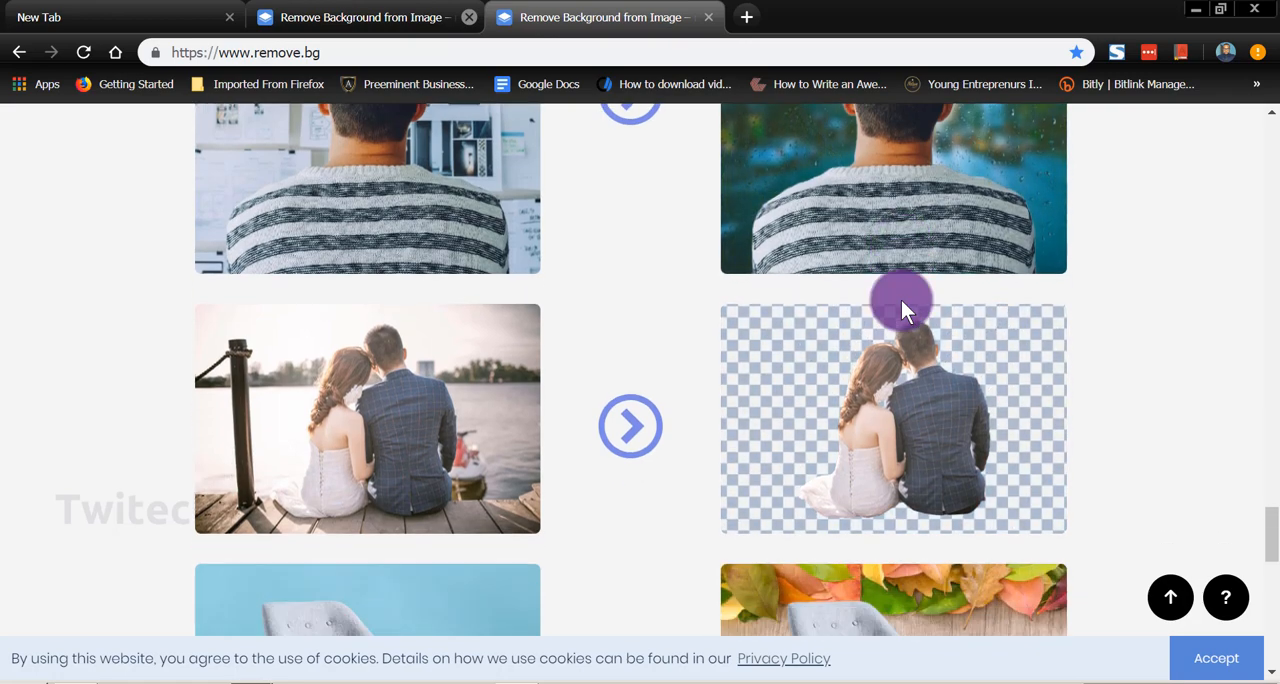
{"action": "scroll", "coordinate": [901, 300], "scroll_direction": "down", "scroll_amount": 2}
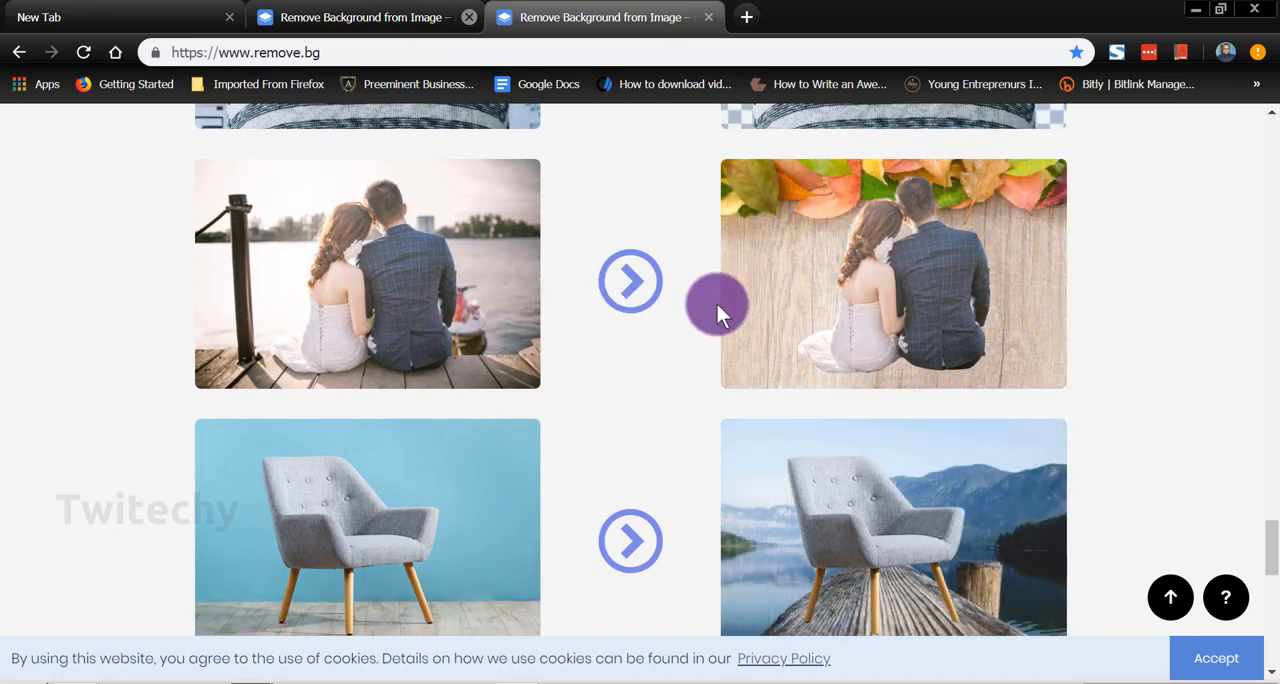
{"action": "scroll", "coordinate": [629, 243], "scroll_direction": "up", "scroll_amount": 9}
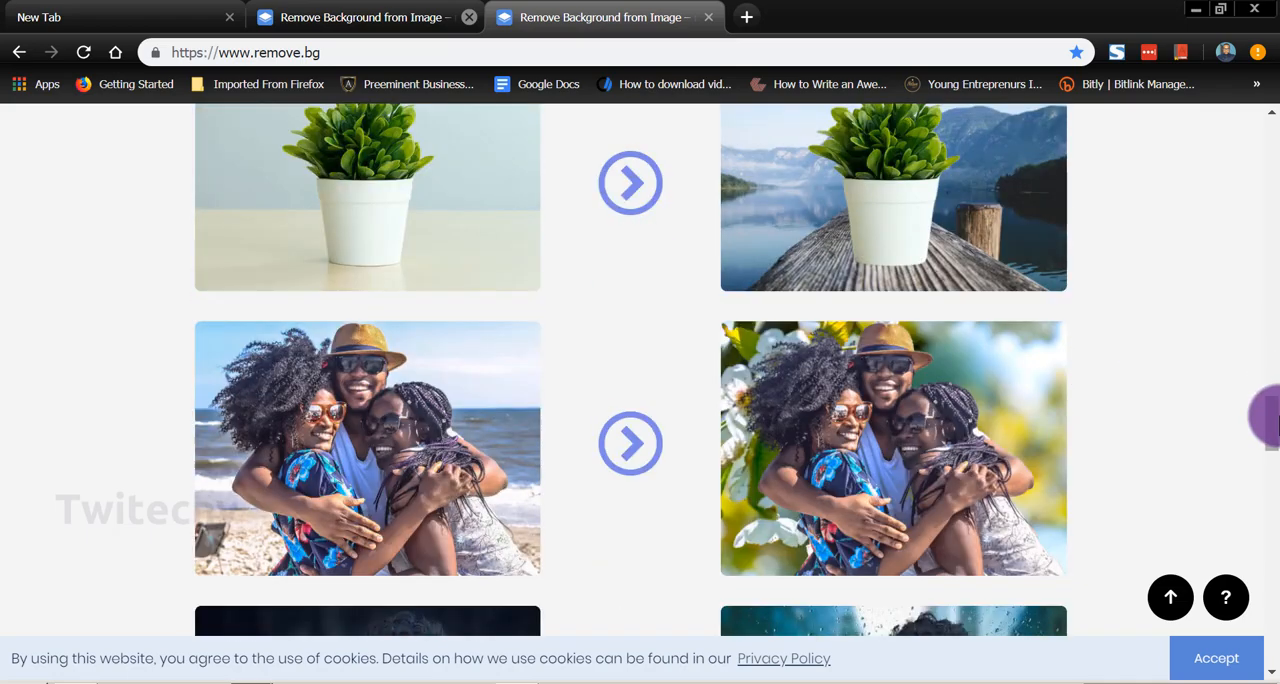
Step: Upload the photo "beard man" for background removal and save the result as the PNG image beard_man-removebg in the Trial pics folder
{"action": "left_click_drag", "start_coordinate": [1266, 405], "coordinate": [1268, 125]}
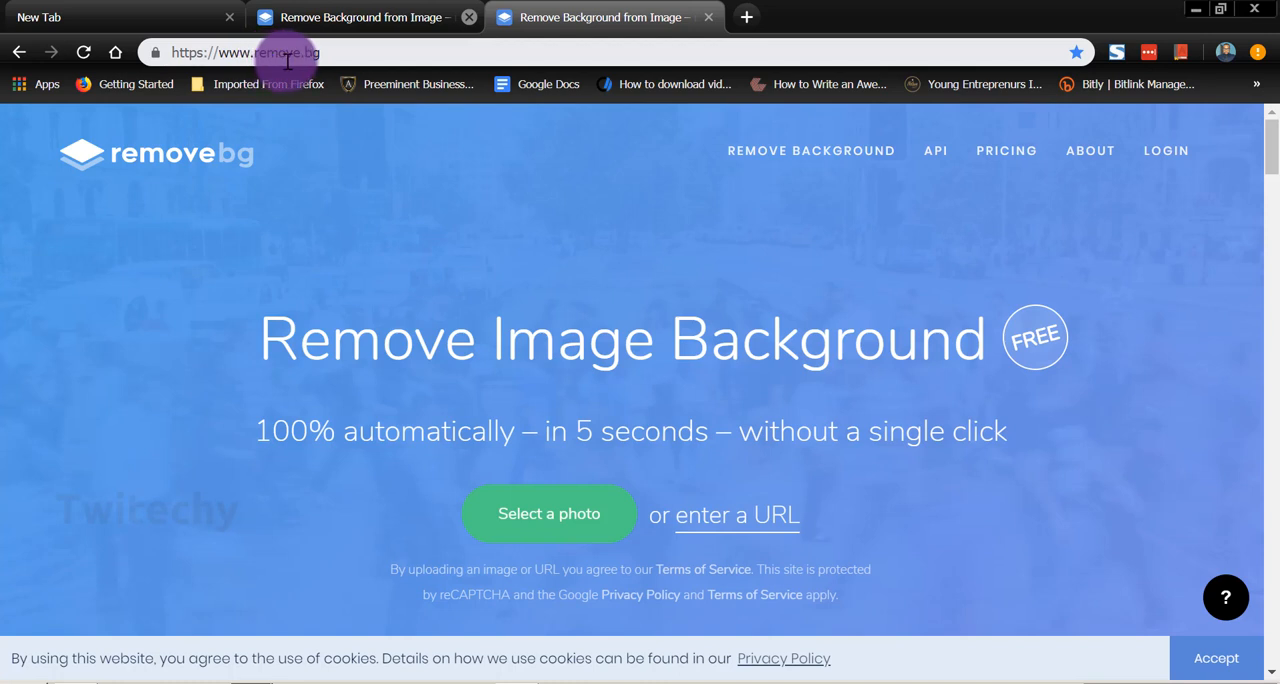
{"action": "left_click", "coordinate": [508, 528]}
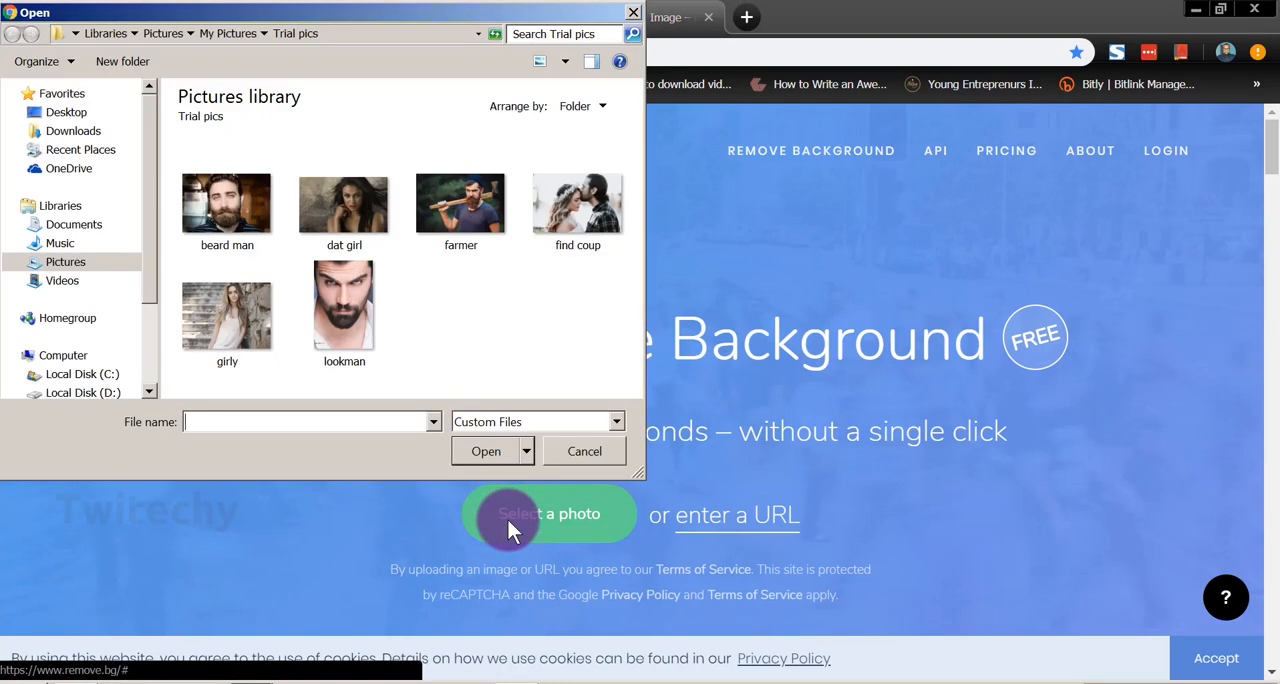
{"action": "double_click", "coordinate": [229, 206]}
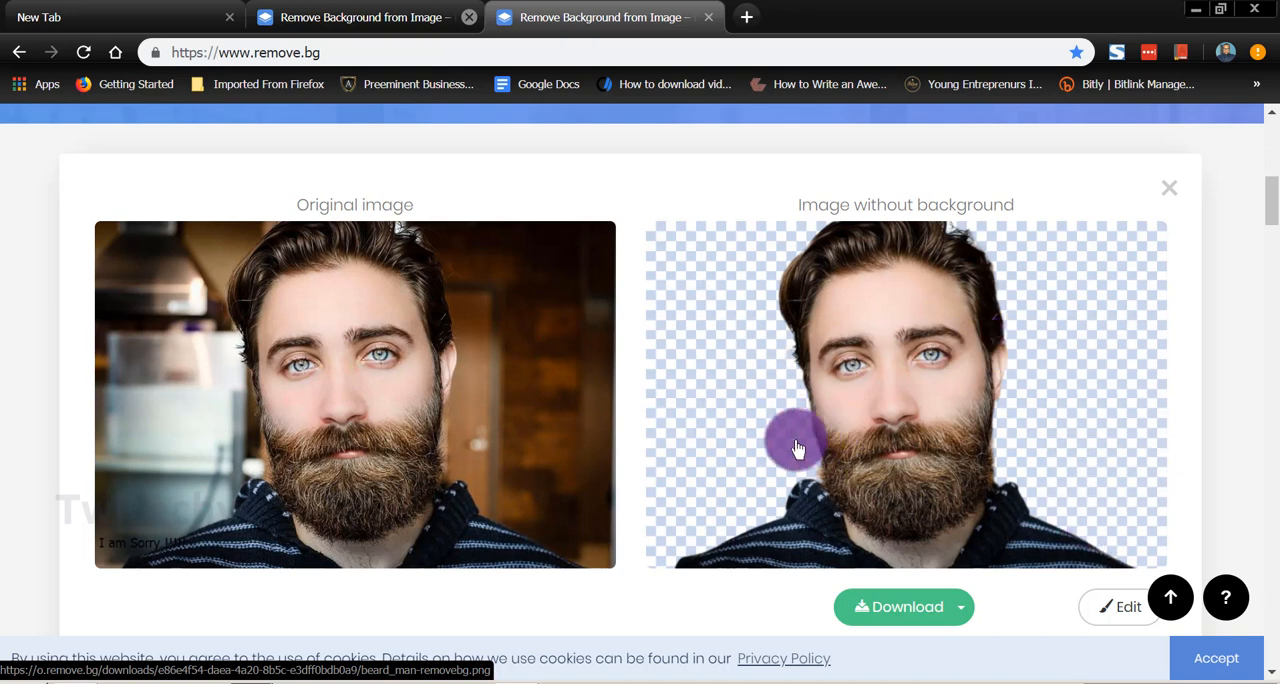
{"action": "left_click", "coordinate": [893, 619]}
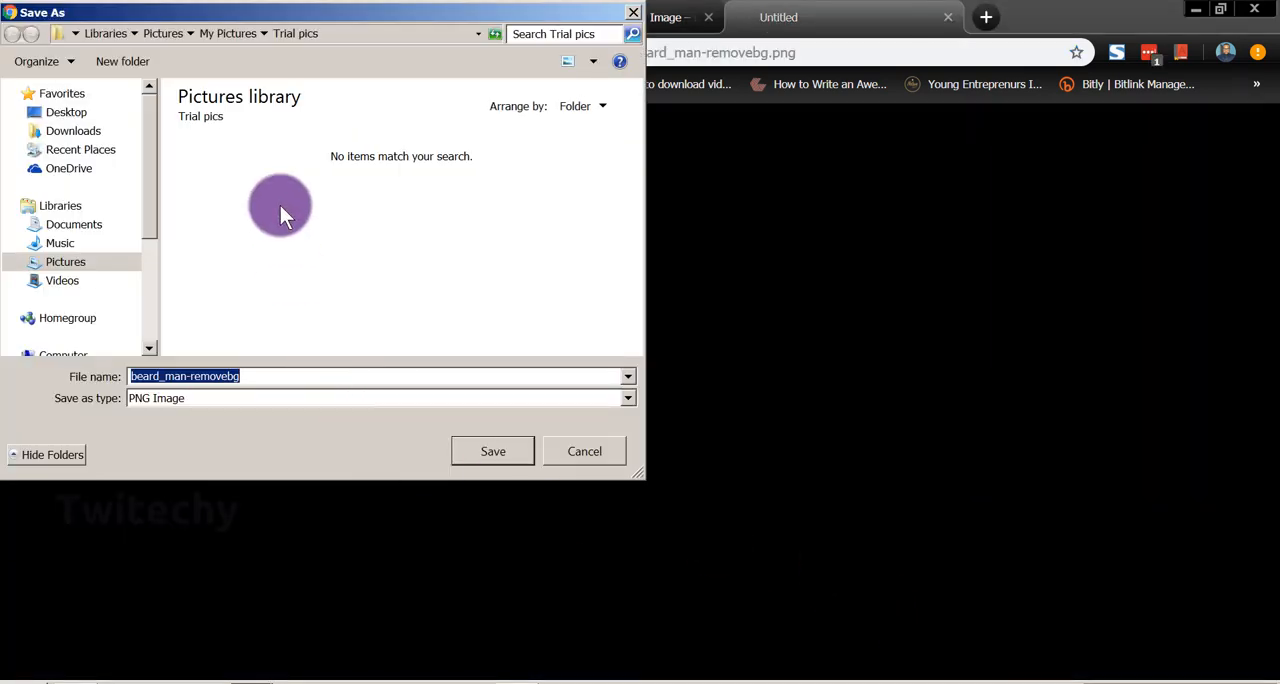
{"action": "left_click", "coordinate": [508, 452]}
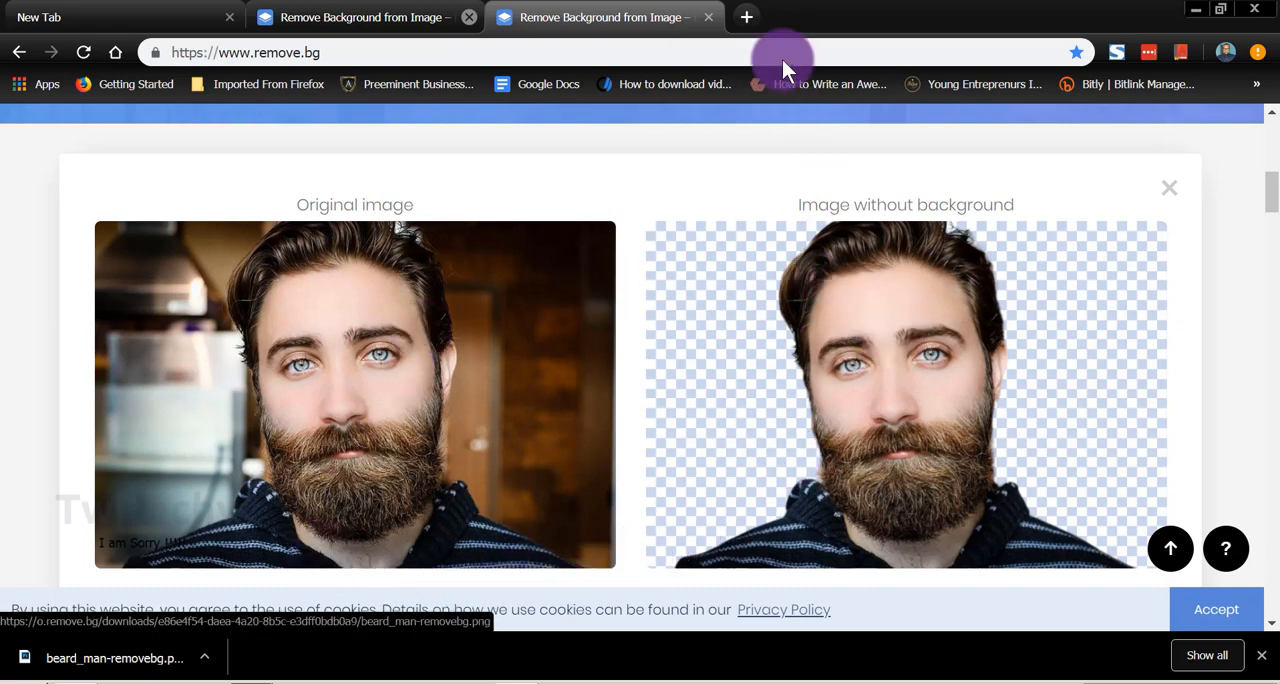
{"action": "left_click", "coordinate": [745, 18]}
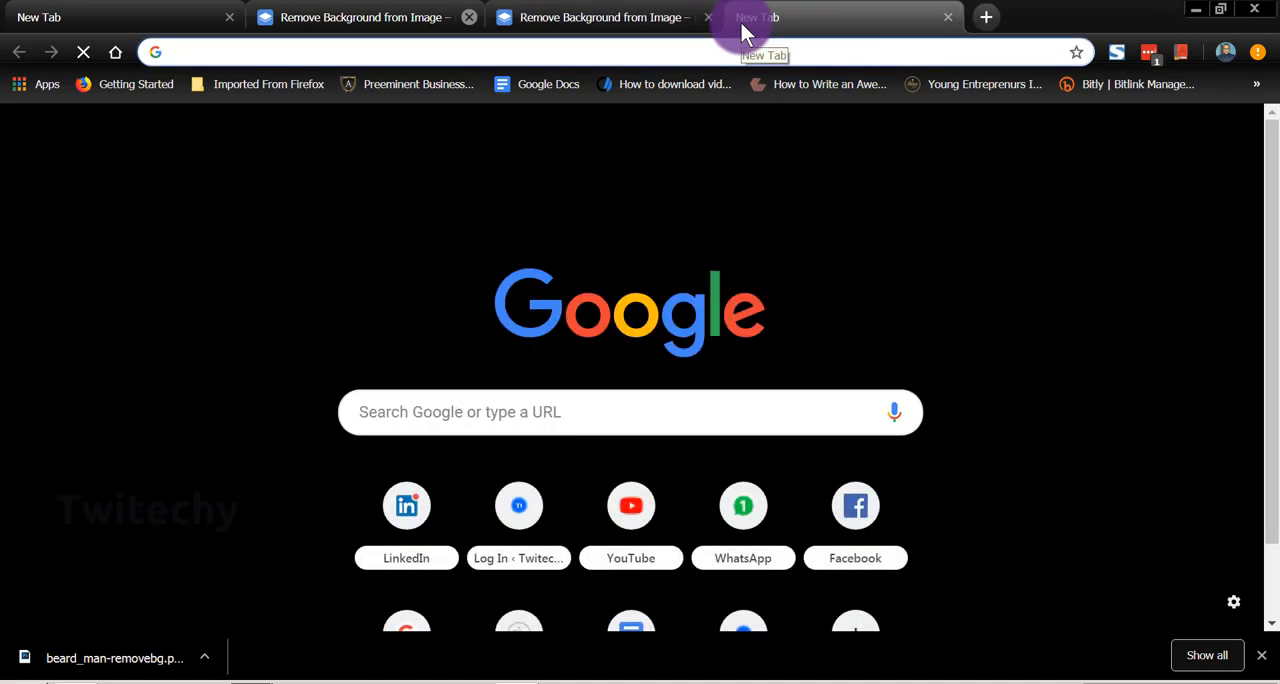
{"action": "type", "text": "c"}
{"action": "key", "text": "Return"}
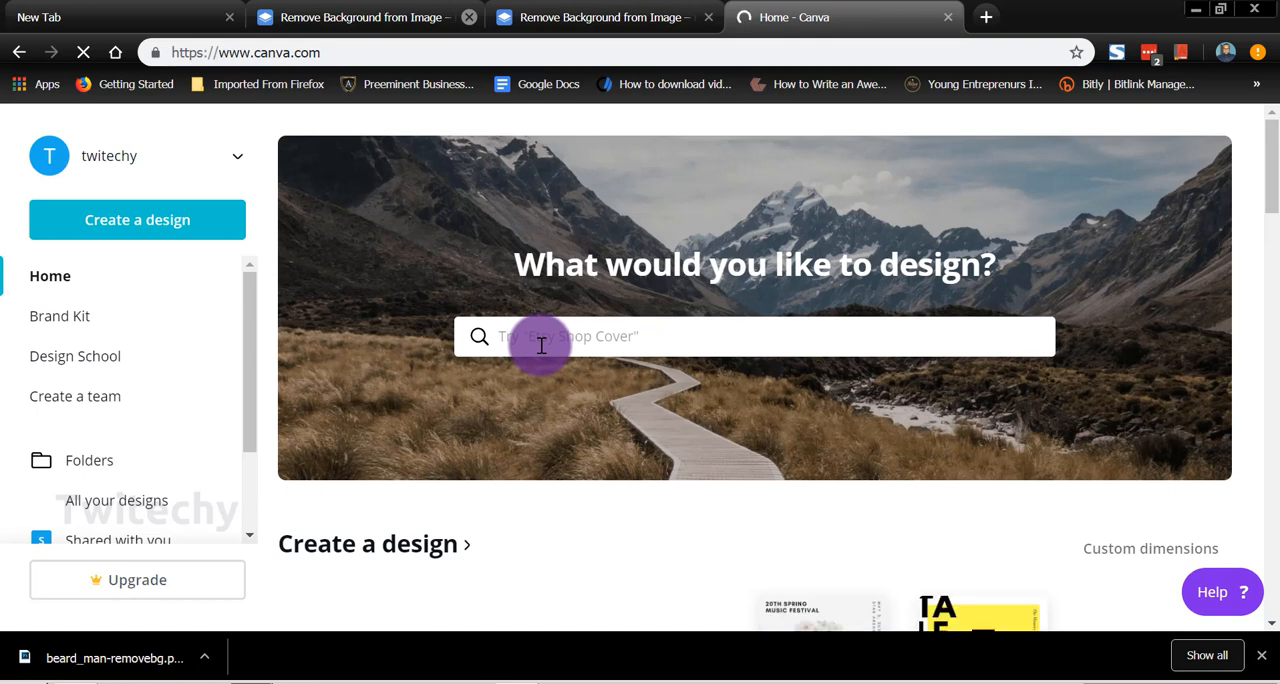
Step: Browse the available design types and create a new blank Social Media design
{"action": "left_click", "coordinate": [541, 345]}
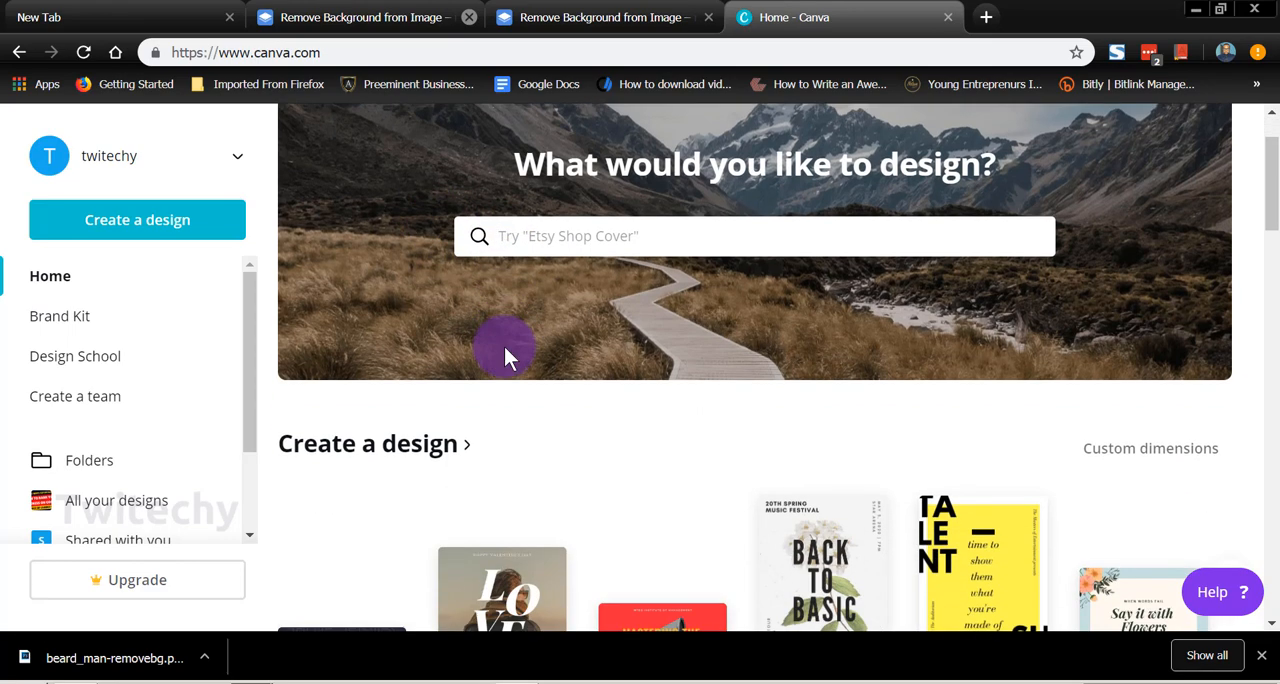
{"action": "scroll", "coordinate": [503, 388], "scroll_direction": "down", "scroll_amount": 2}
{"action": "scroll", "coordinate": [503, 388], "scroll_direction": "down", "scroll_amount": 8}
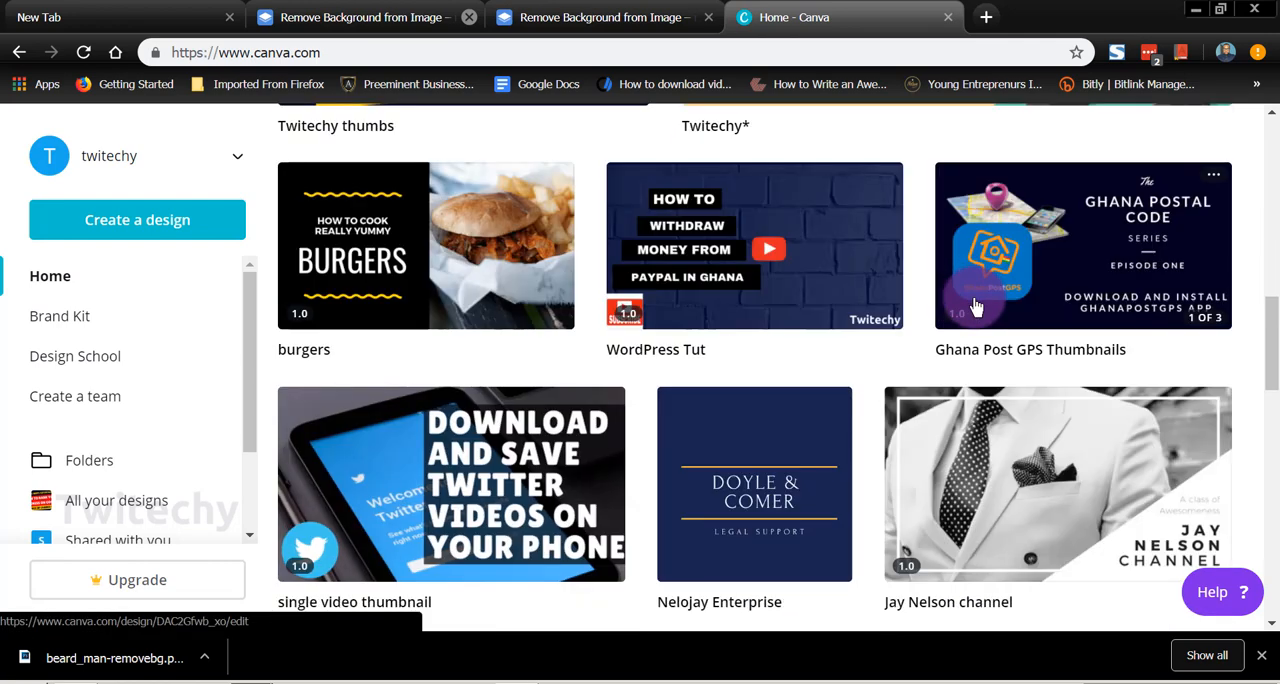
{"action": "scroll", "coordinate": [971, 300], "scroll_direction": "up", "scroll_amount": 6}
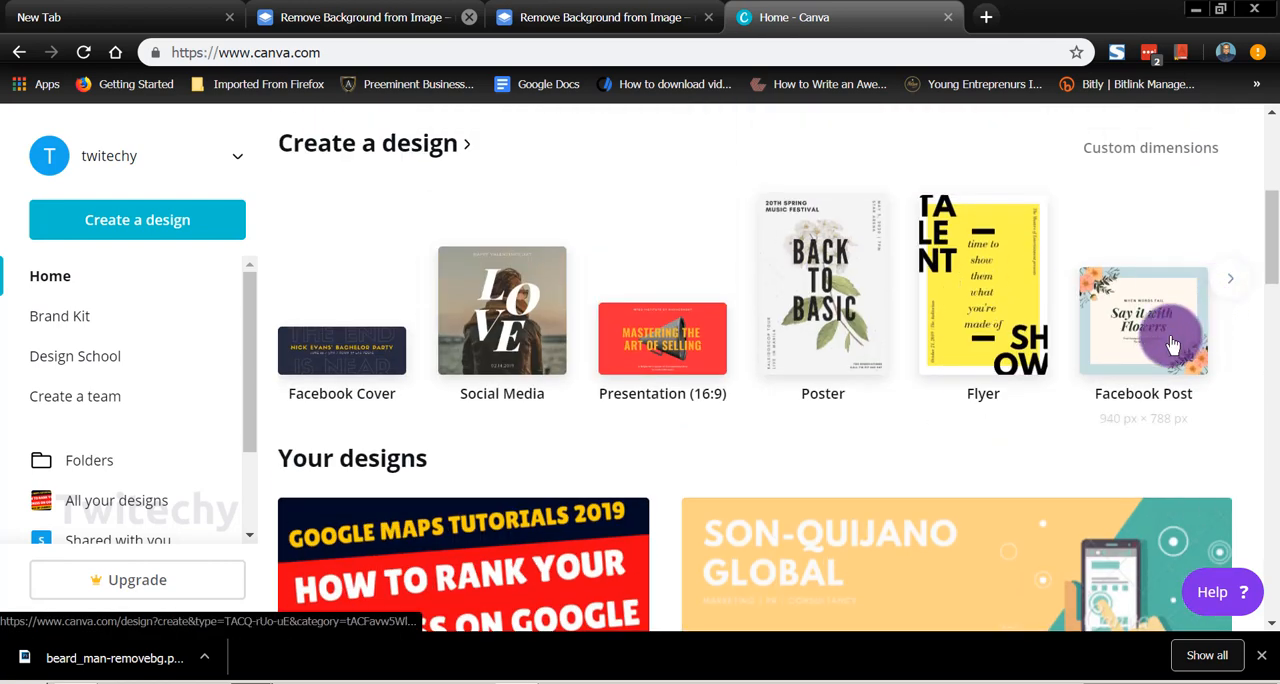
{"action": "scroll", "coordinate": [468, 274], "scroll_direction": "up", "scroll_amount": 2}
{"action": "scroll", "coordinate": [500, 264], "scroll_direction": "up", "scroll_amount": 1}
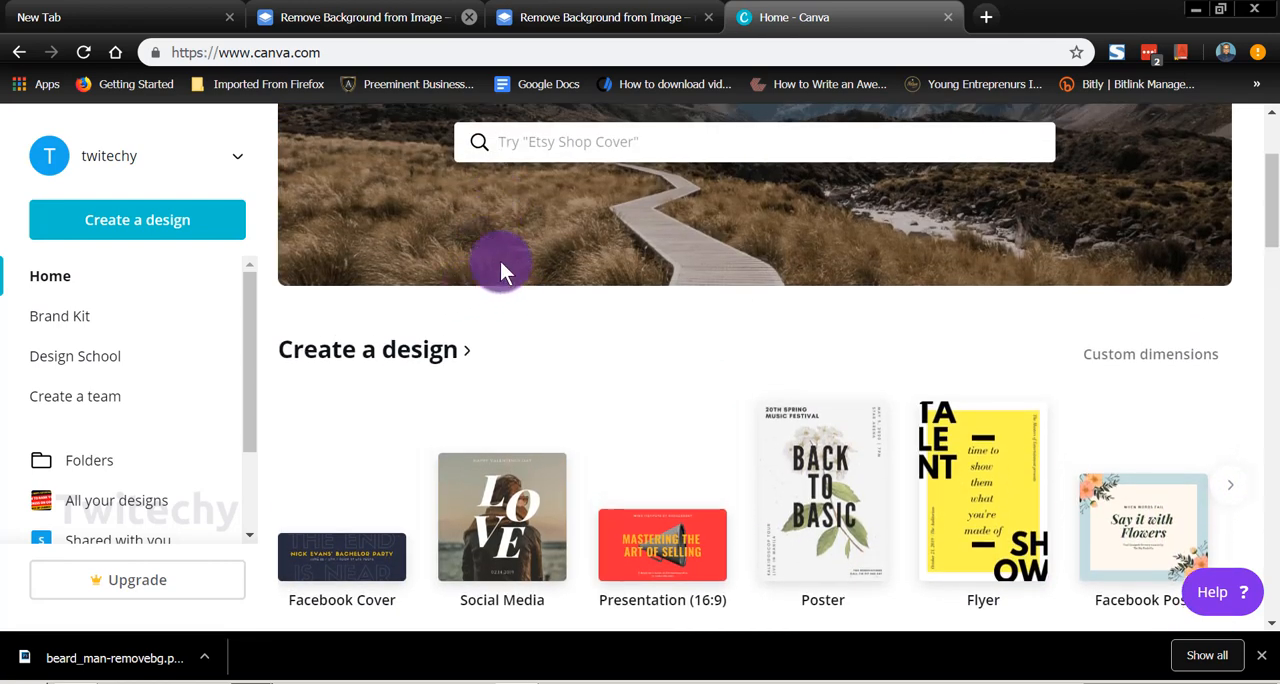
{"action": "left_click", "coordinate": [540, 245]}
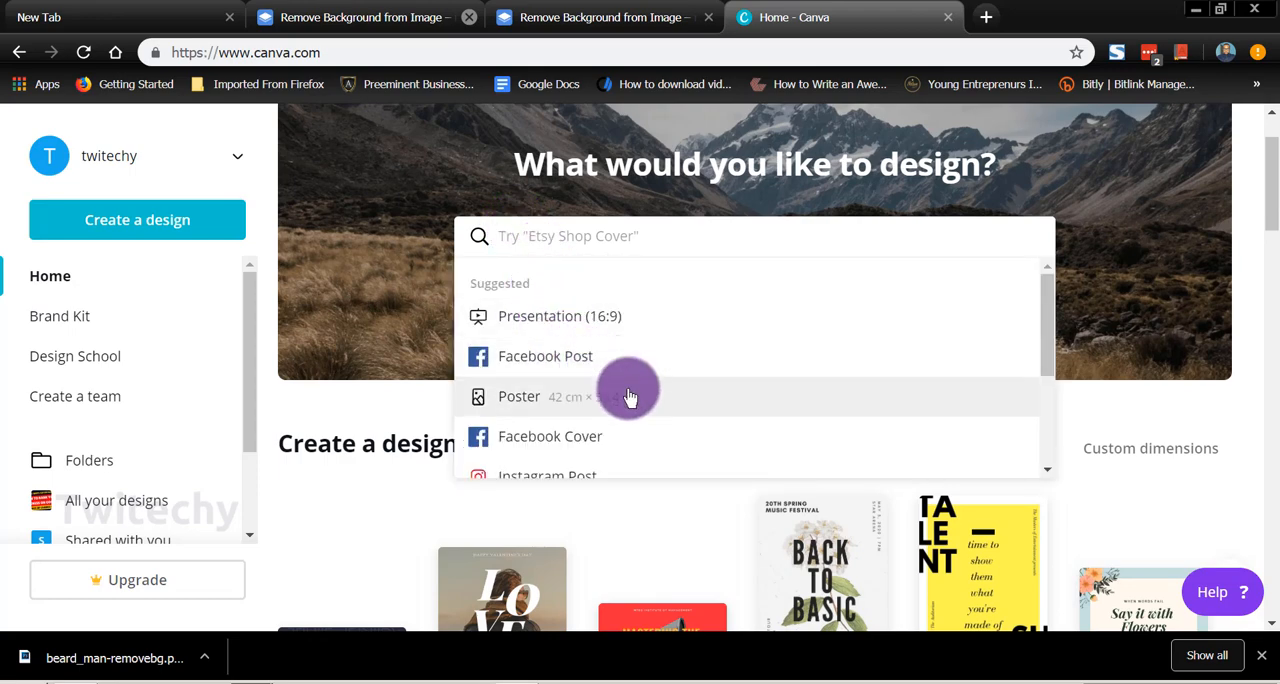
{"action": "scroll", "coordinate": [623, 386], "scroll_direction": "down", "scroll_amount": 2}
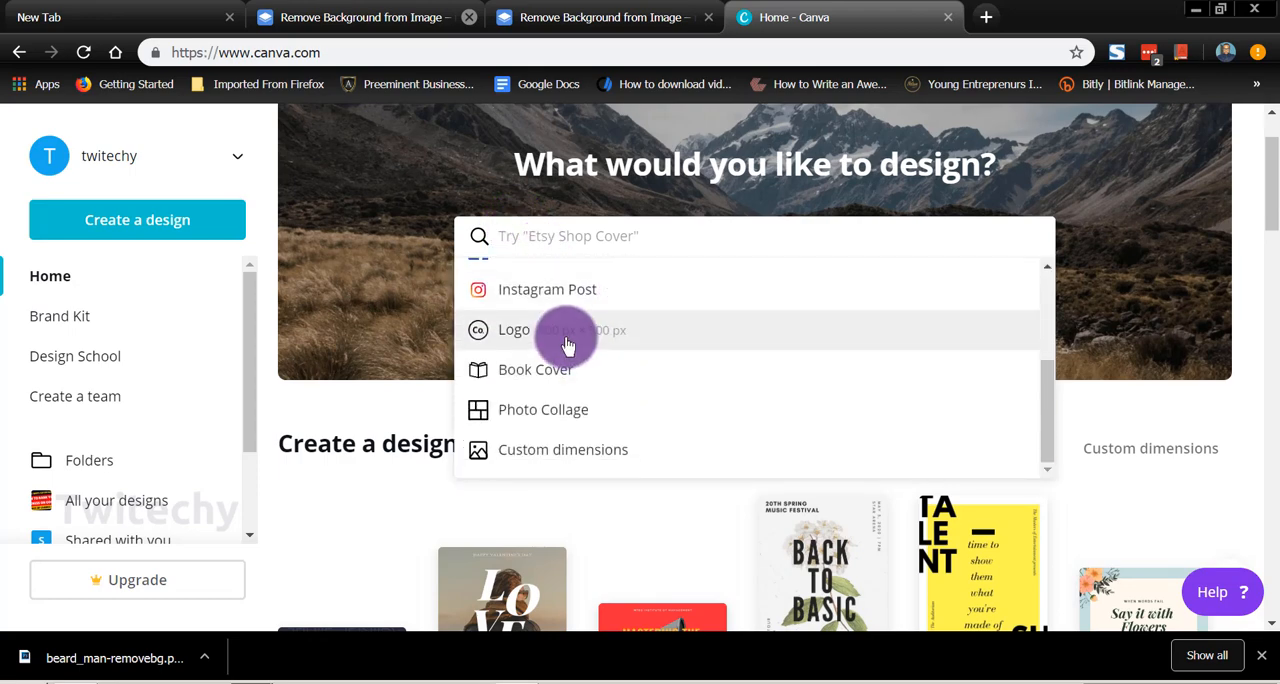
{"action": "scroll", "coordinate": [567, 345], "scroll_direction": "down", "scroll_amount": 3}
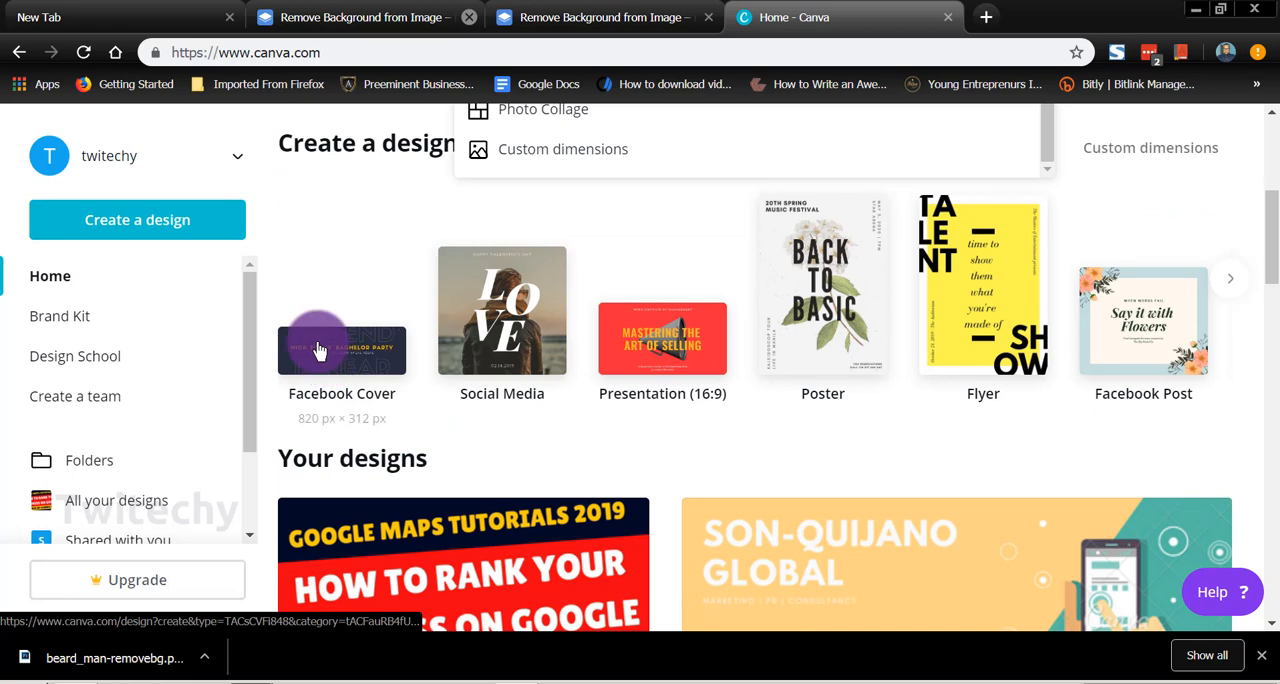
{"action": "left_click", "coordinate": [487, 337]}
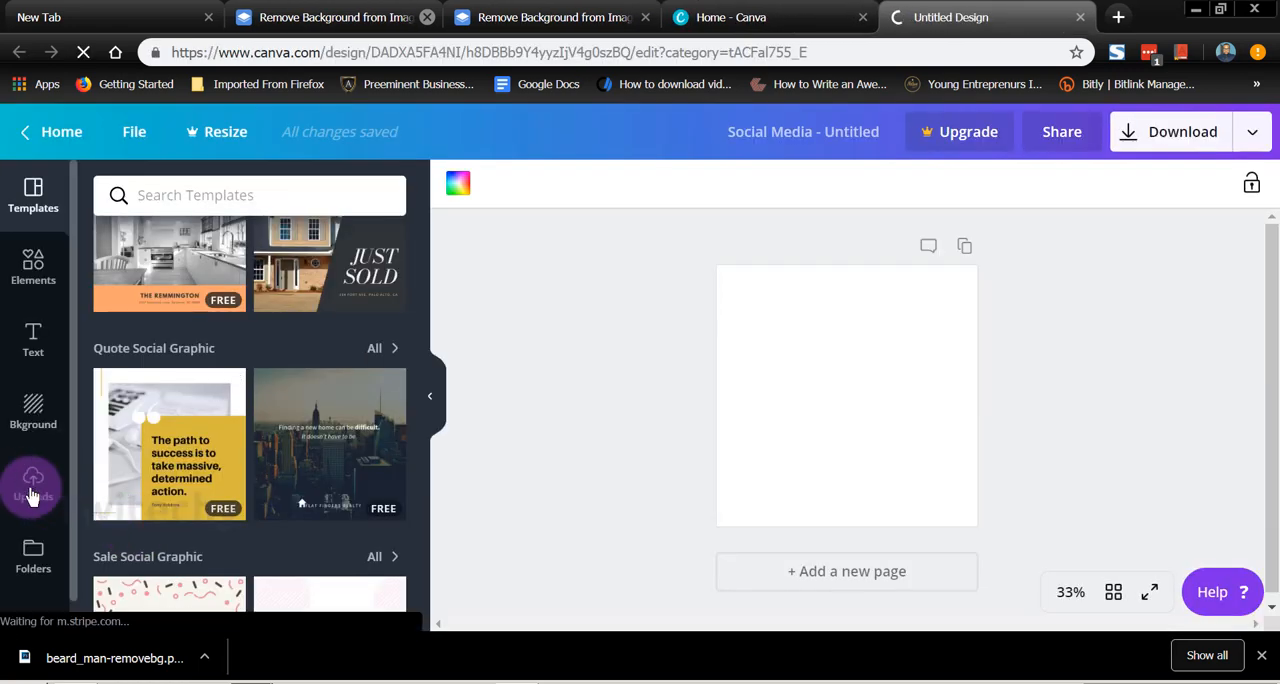
Step: Upload the image beard_man-removebg from the Trial pics folder to the design's uploads
{"action": "left_click", "coordinate": [30, 488]}
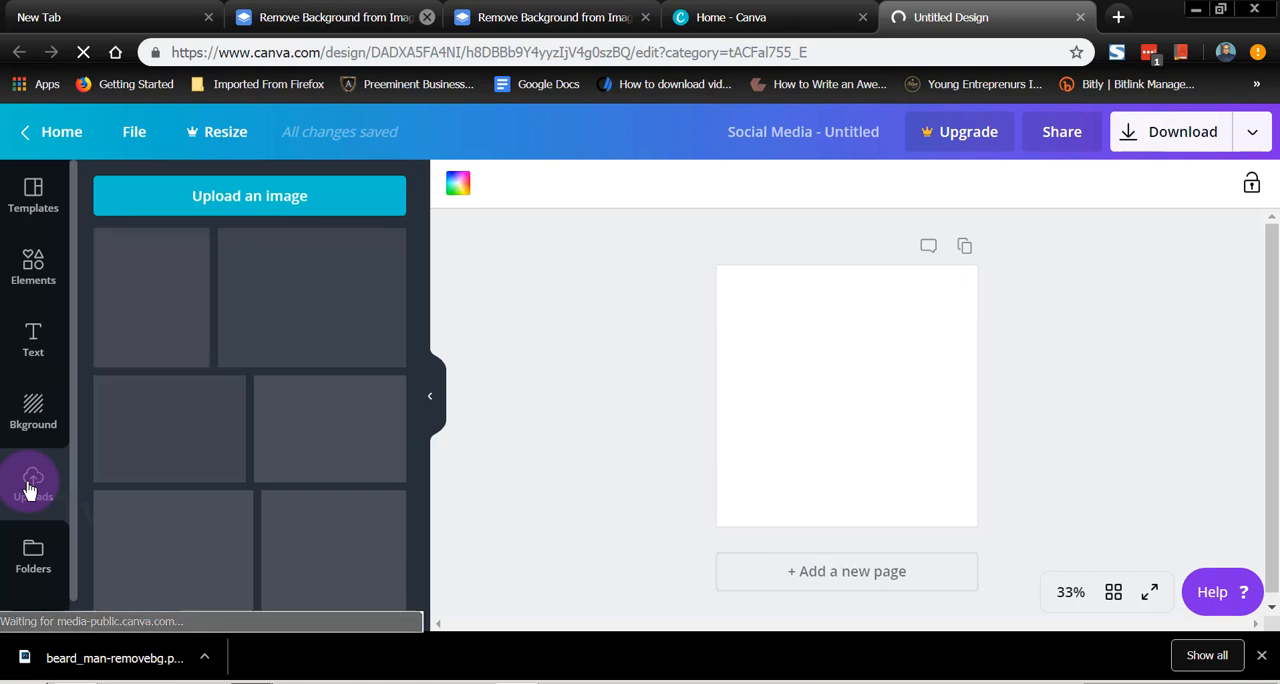
{"action": "left_click", "coordinate": [218, 200]}
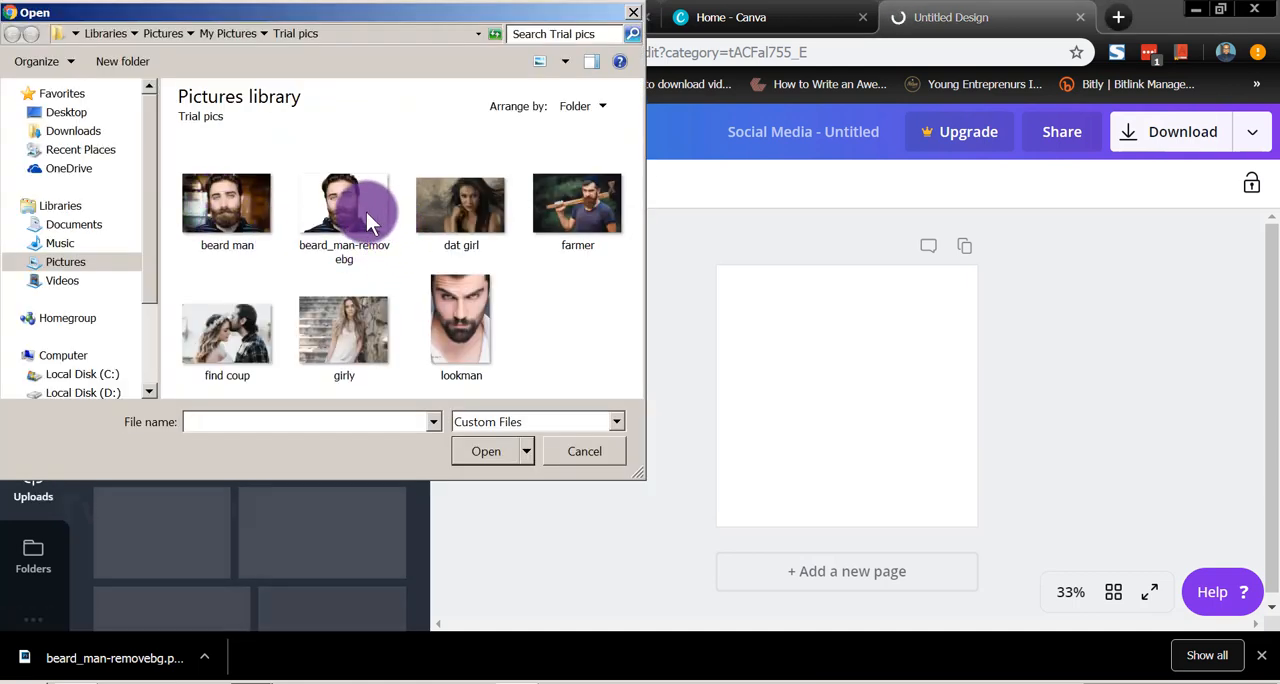
{"action": "double_click", "coordinate": [342, 214]}
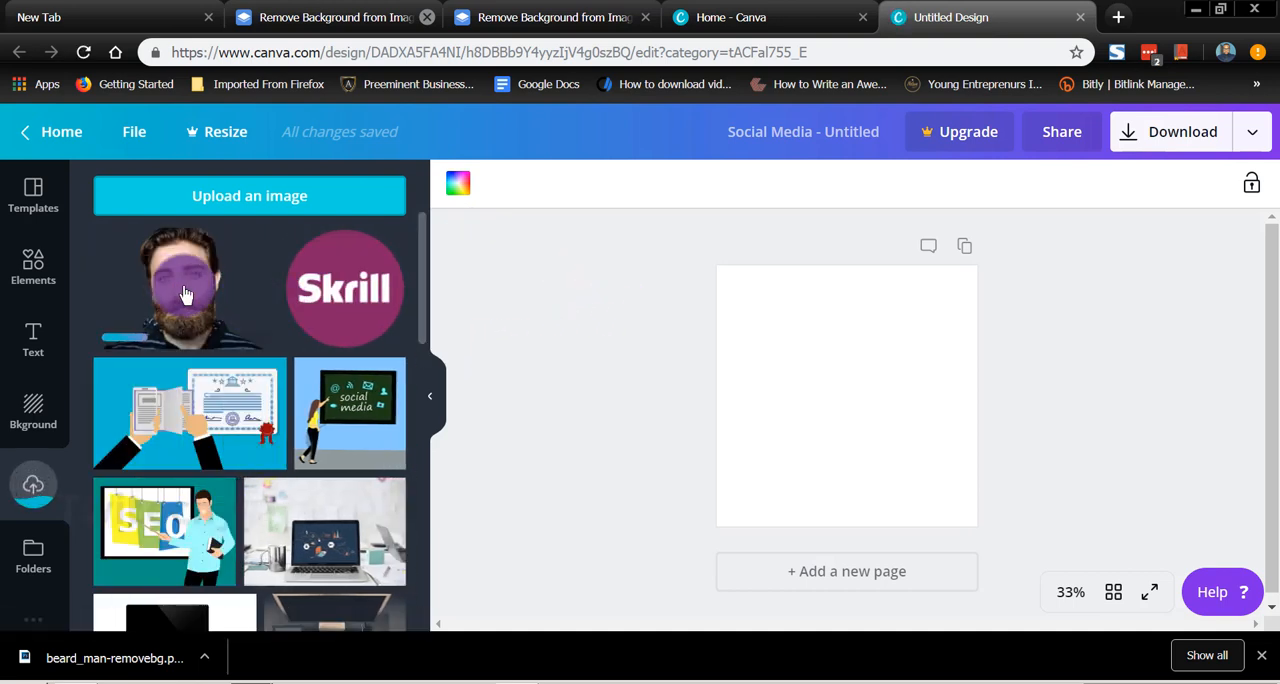
Step: Set the blank page's background to the dark navy brand color
{"action": "left_click", "coordinate": [452, 180]}
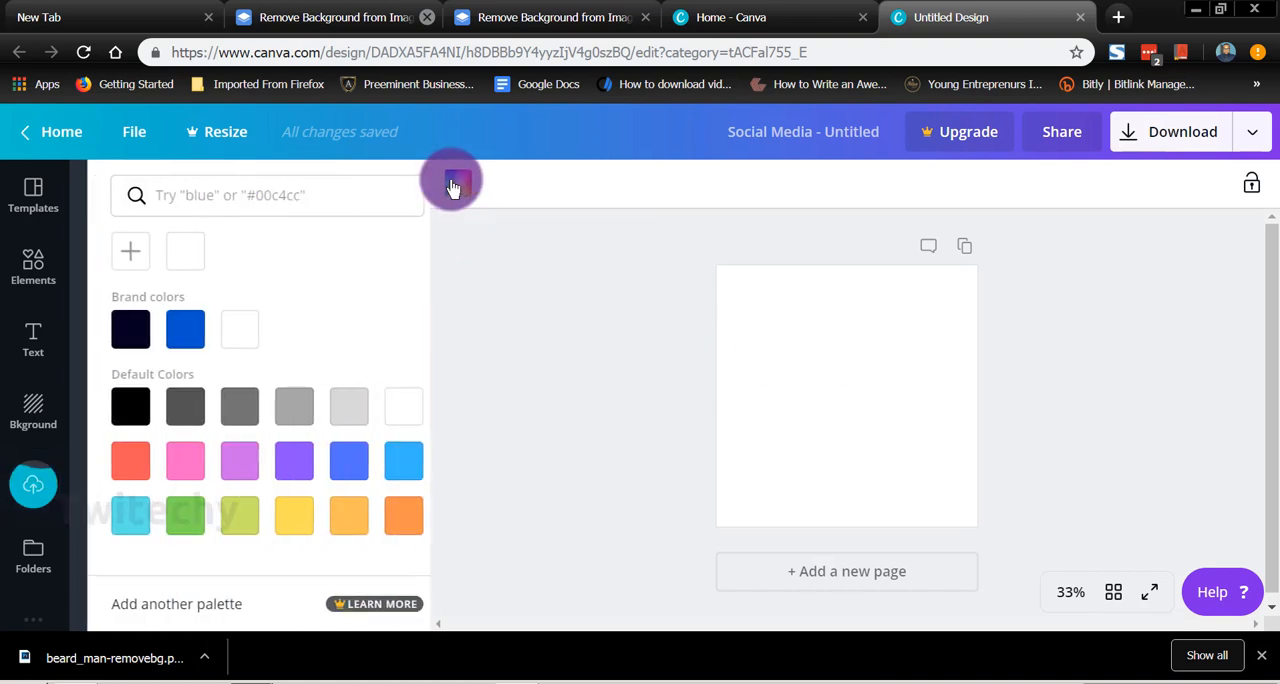
{"action": "left_click", "coordinate": [163, 333]}
{"action": "left_click", "coordinate": [119, 336]}
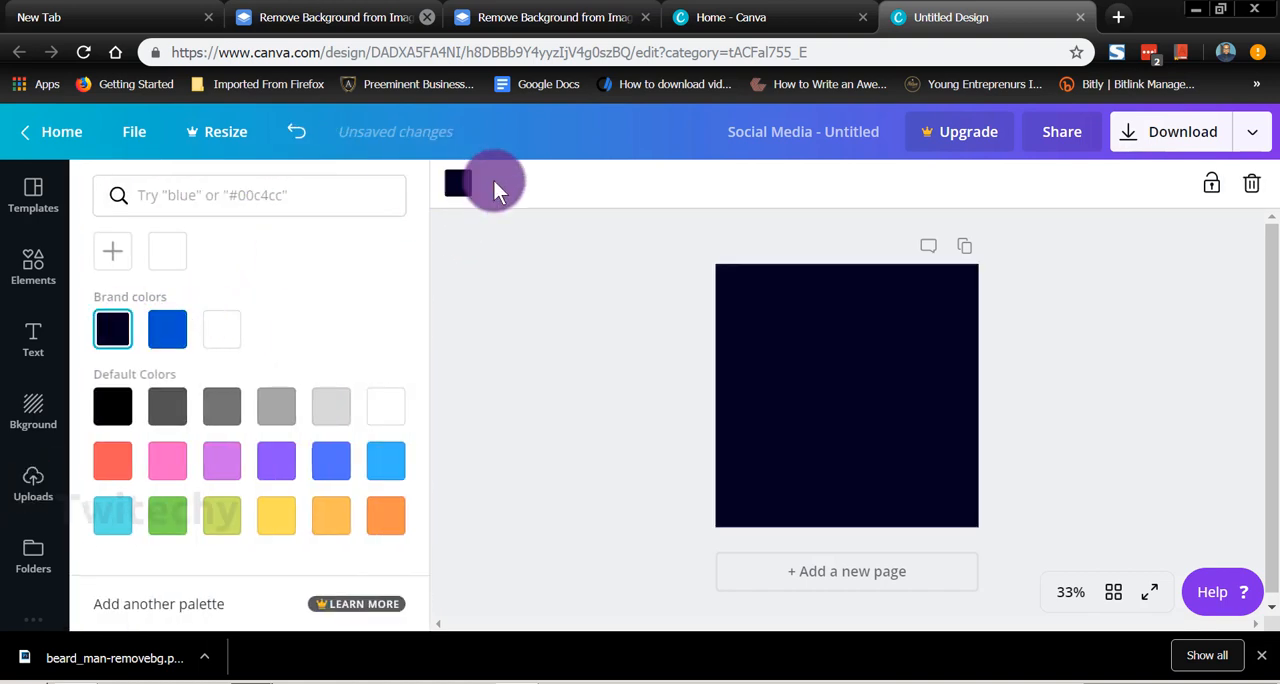
{"action": "left_click", "coordinate": [474, 248]}
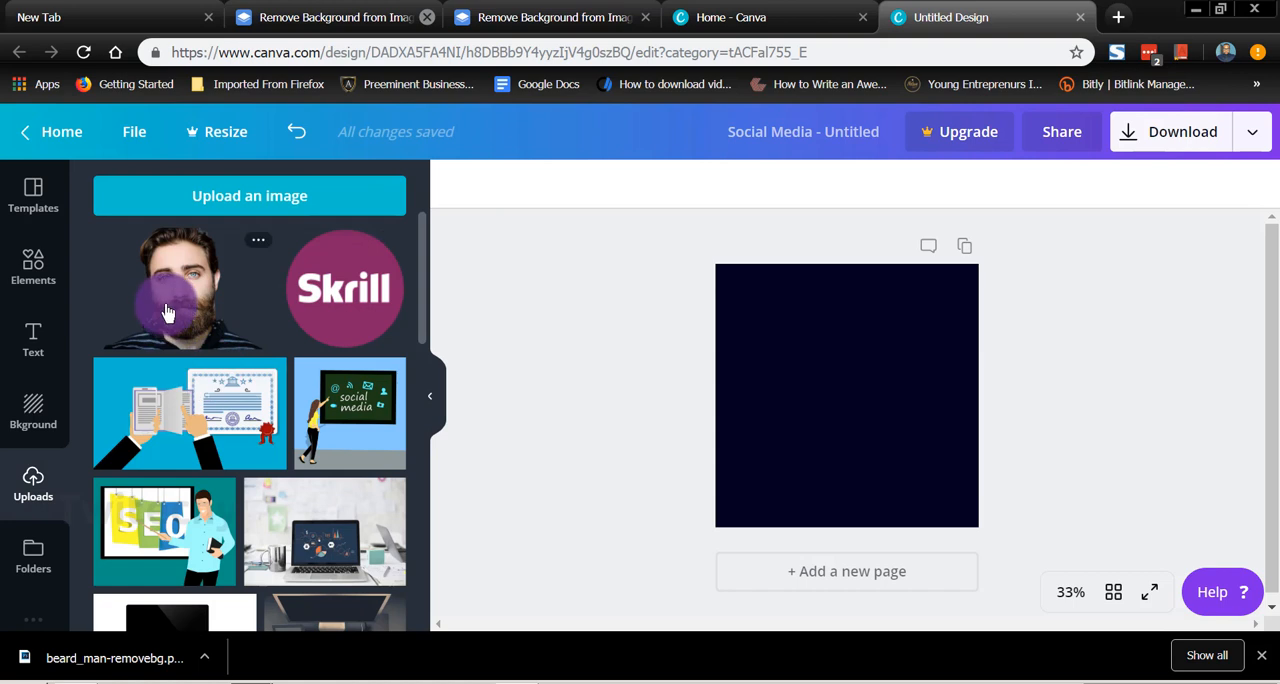
Step: Place the uploaded bearded man cut-out on the page, enlarge it to nearly the page width and center it
{"action": "left_click", "coordinate": [167, 313]}
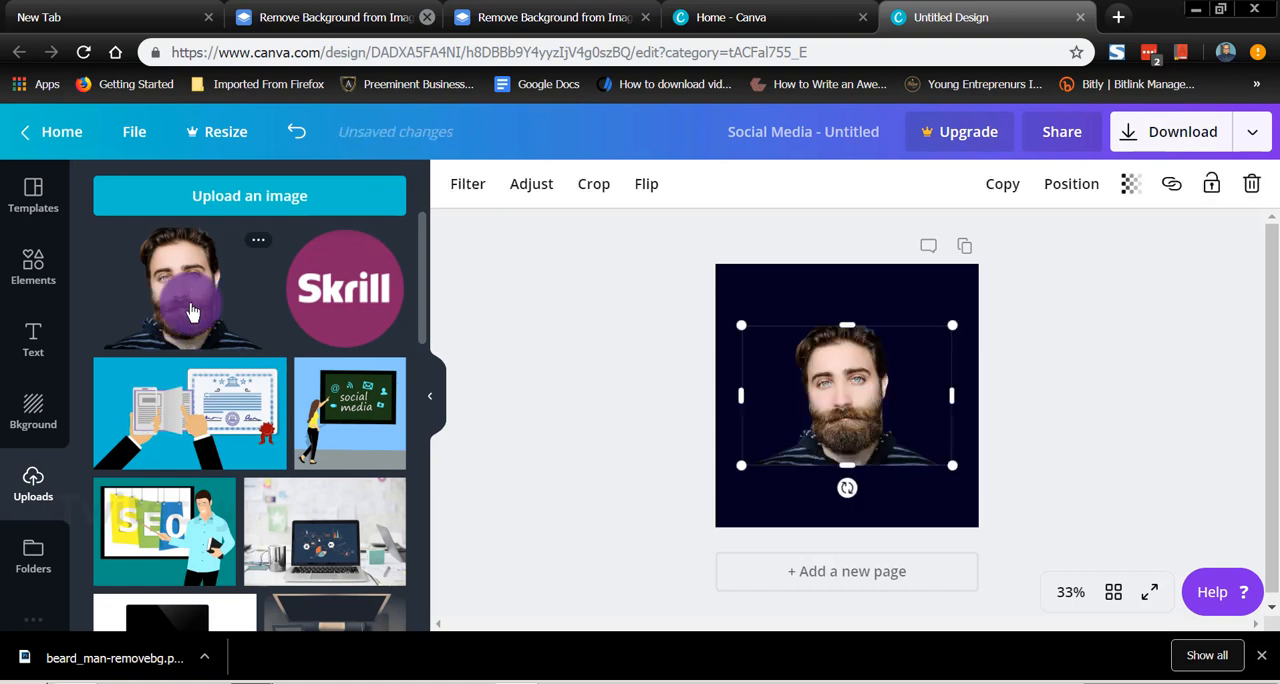
{"action": "left_click", "coordinate": [879, 314]}
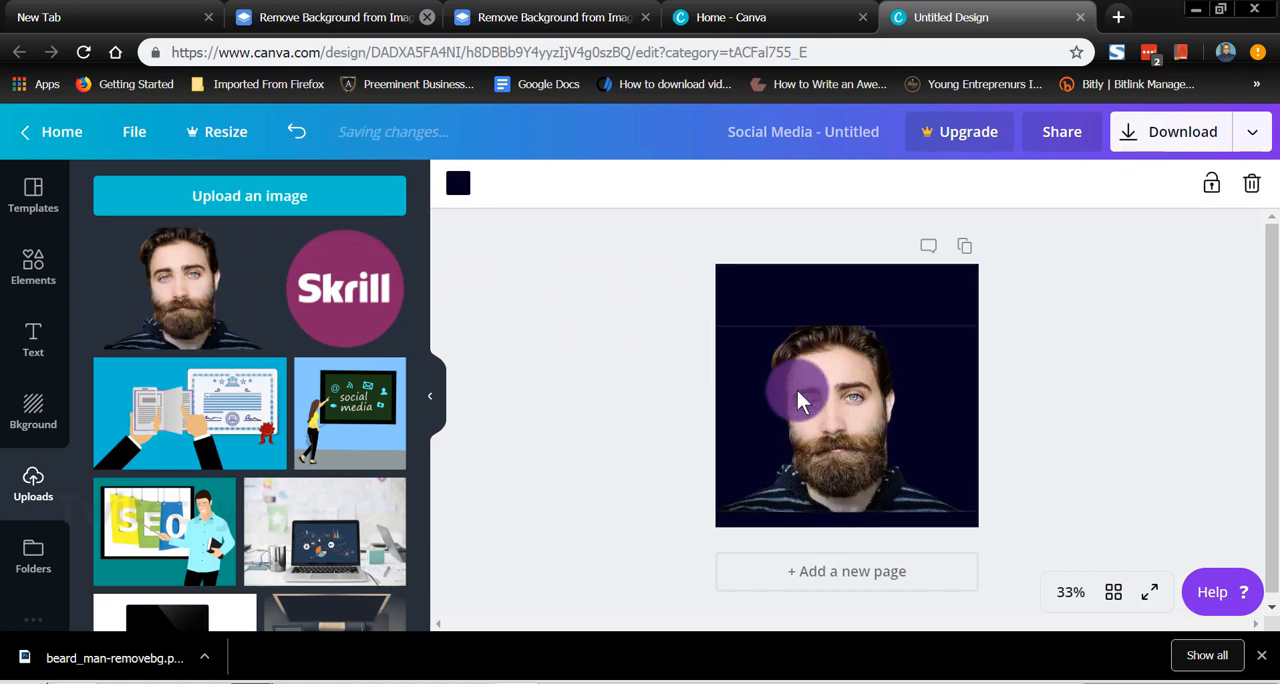
{"action": "left_click_drag", "start_coordinate": [819, 426], "coordinate": [823, 404]}
{"action": "left_click", "coordinate": [750, 566]}
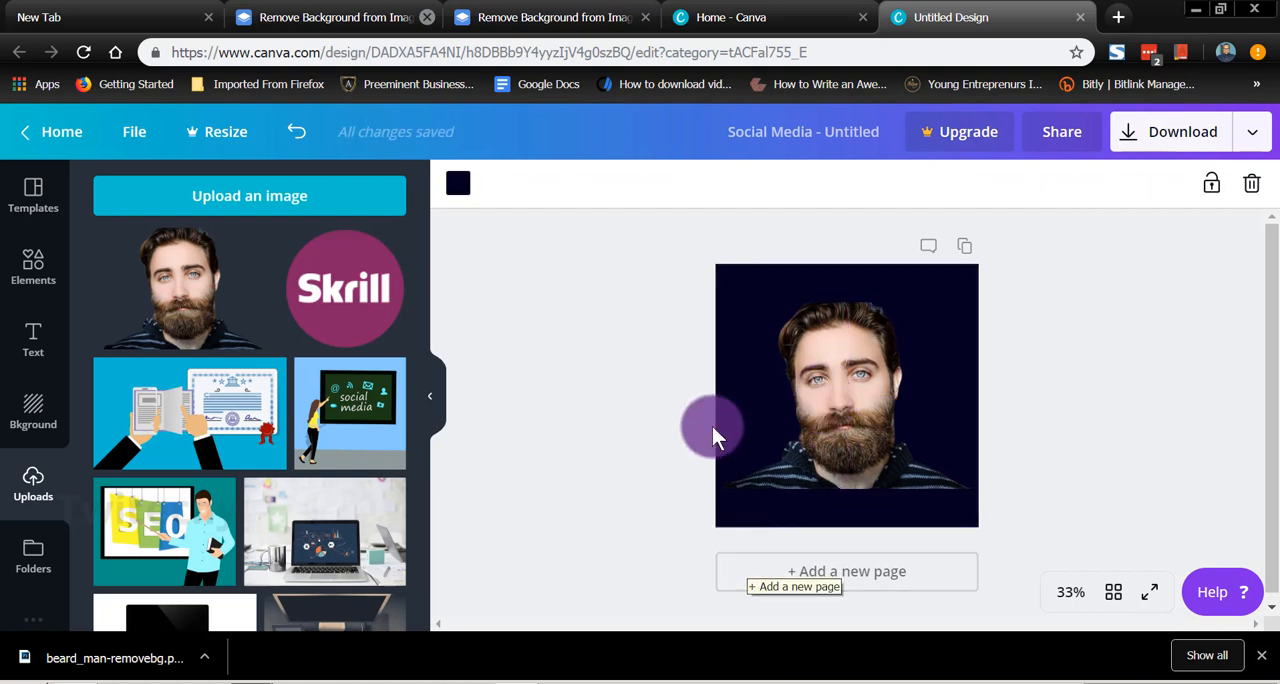
Step: Download the design as a PNG image named finished guy into the Trial pics folder
{"action": "left_click", "coordinate": [1129, 136]}
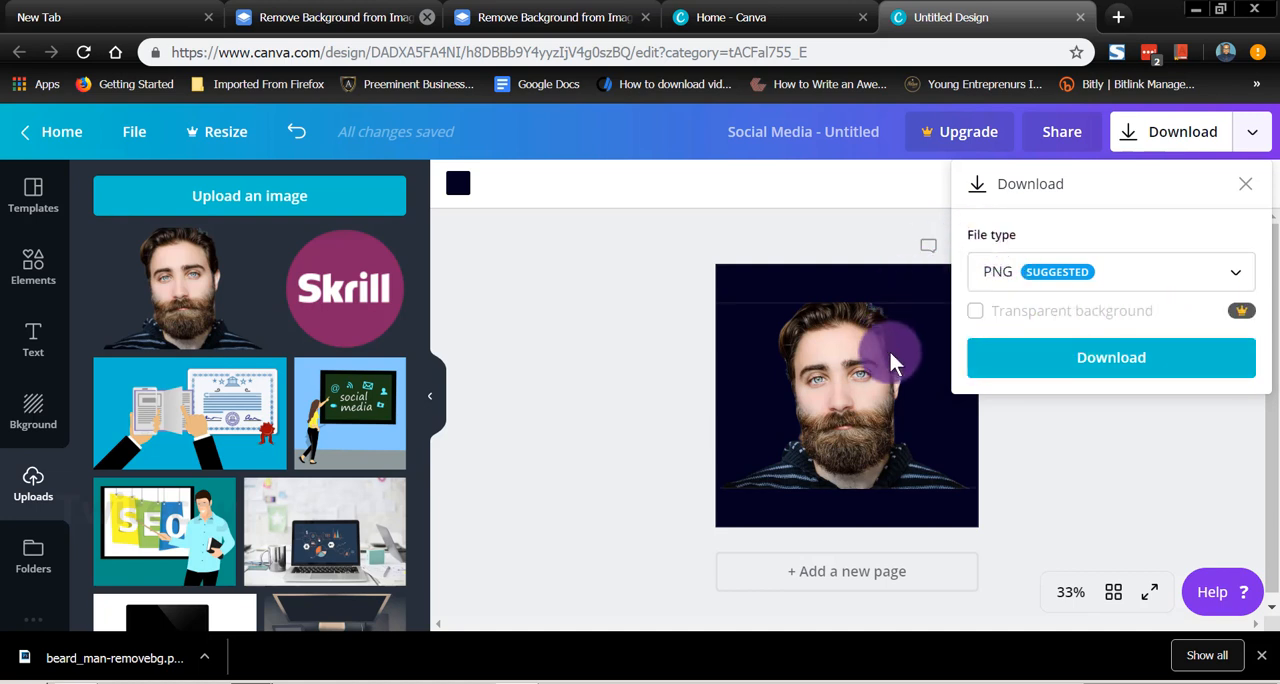
{"action": "left_click", "coordinate": [1135, 362]}
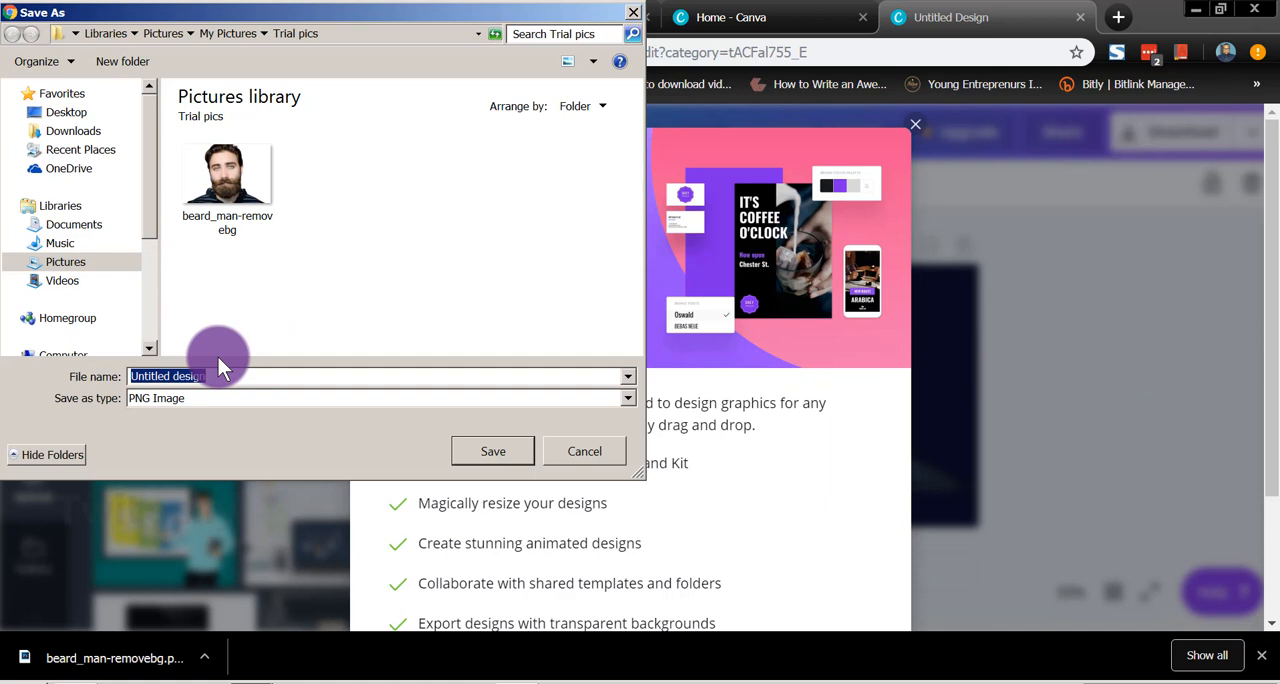
{"action": "type", "text": "finished"}
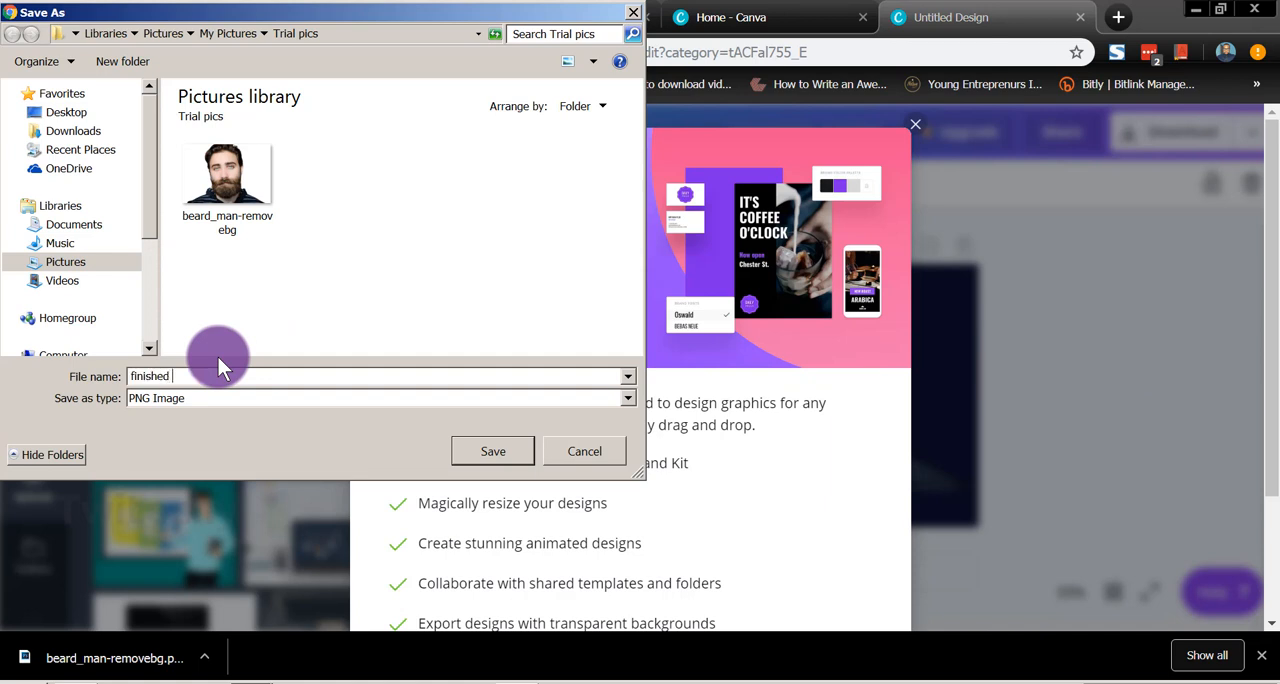
{"action": "type", "text": " guy"}
{"action": "key", "text": "Return"}
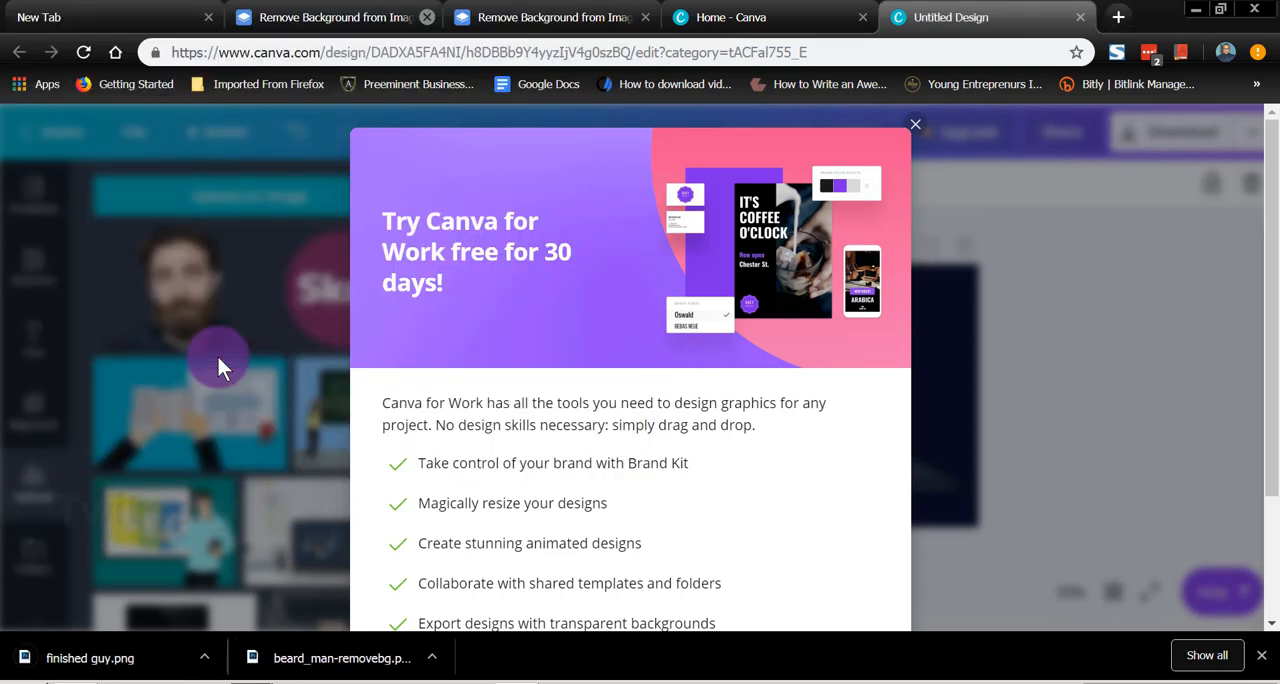
Step: Open the downloaded finished guy.png, close the console window that comes up and show the file in its folder
{"action": "left_click", "coordinate": [60, 668]}
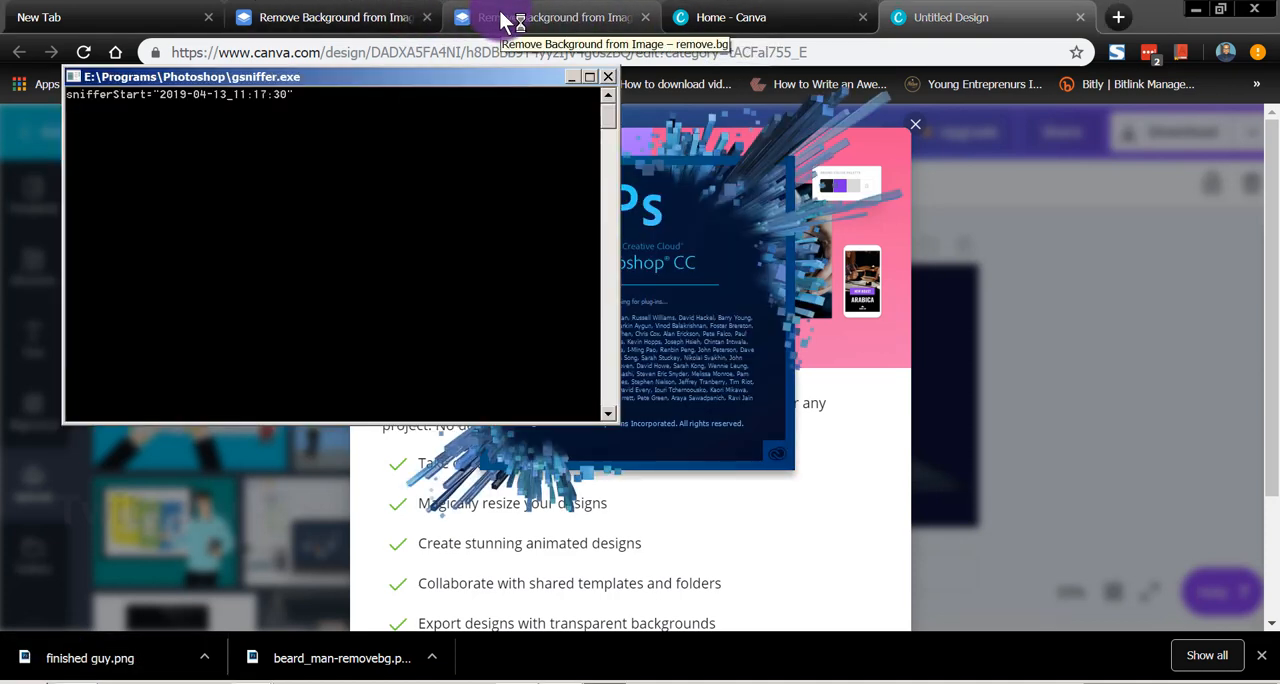
{"action": "left_click", "coordinate": [604, 76]}
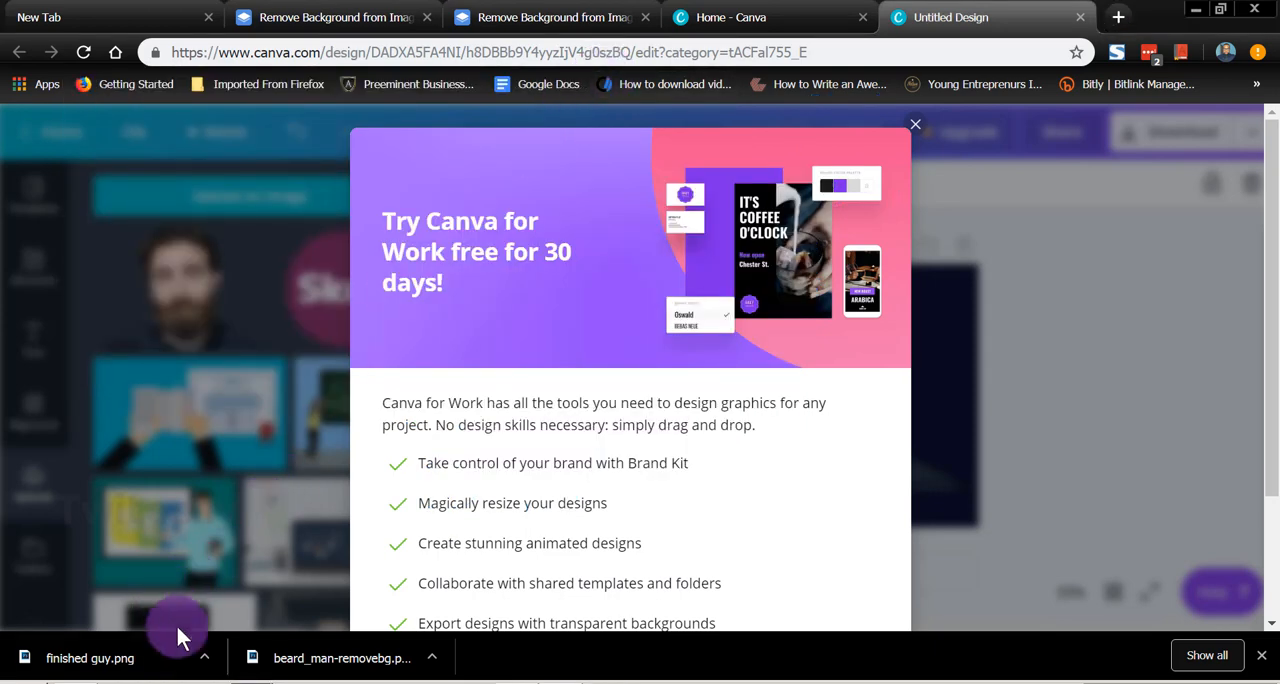
{"action": "right_click", "coordinate": [160, 672]}
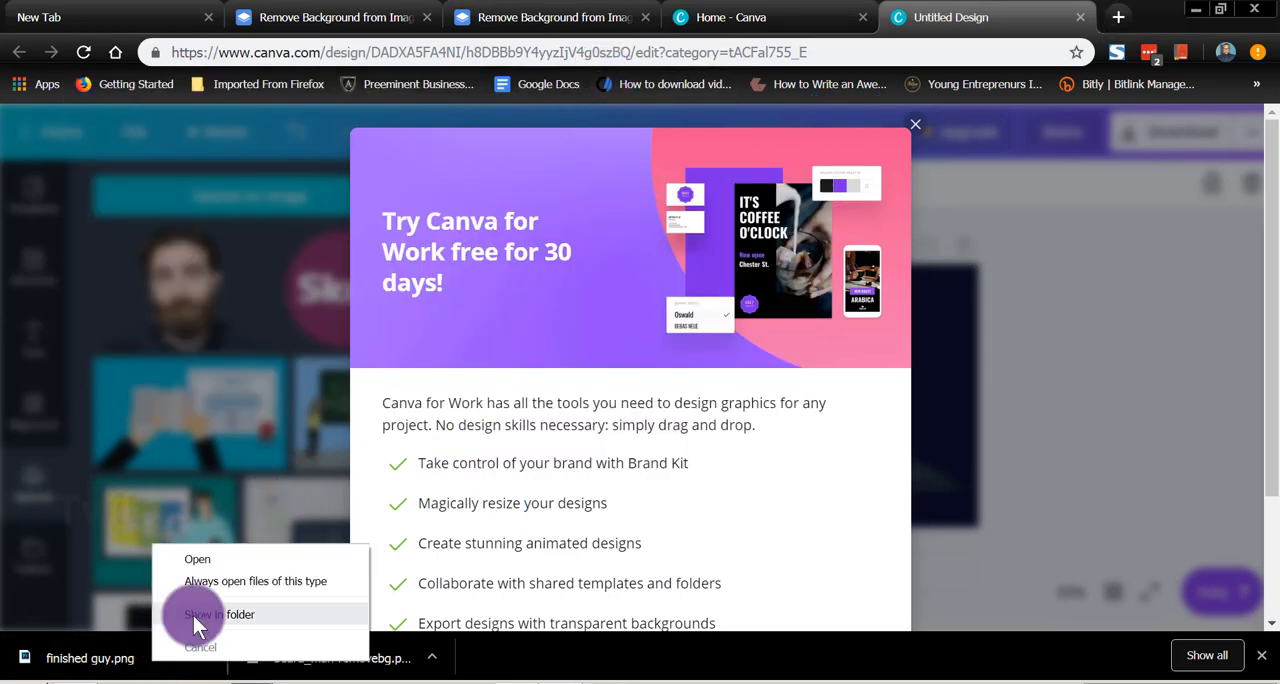
{"action": "left_click", "coordinate": [219, 614]}
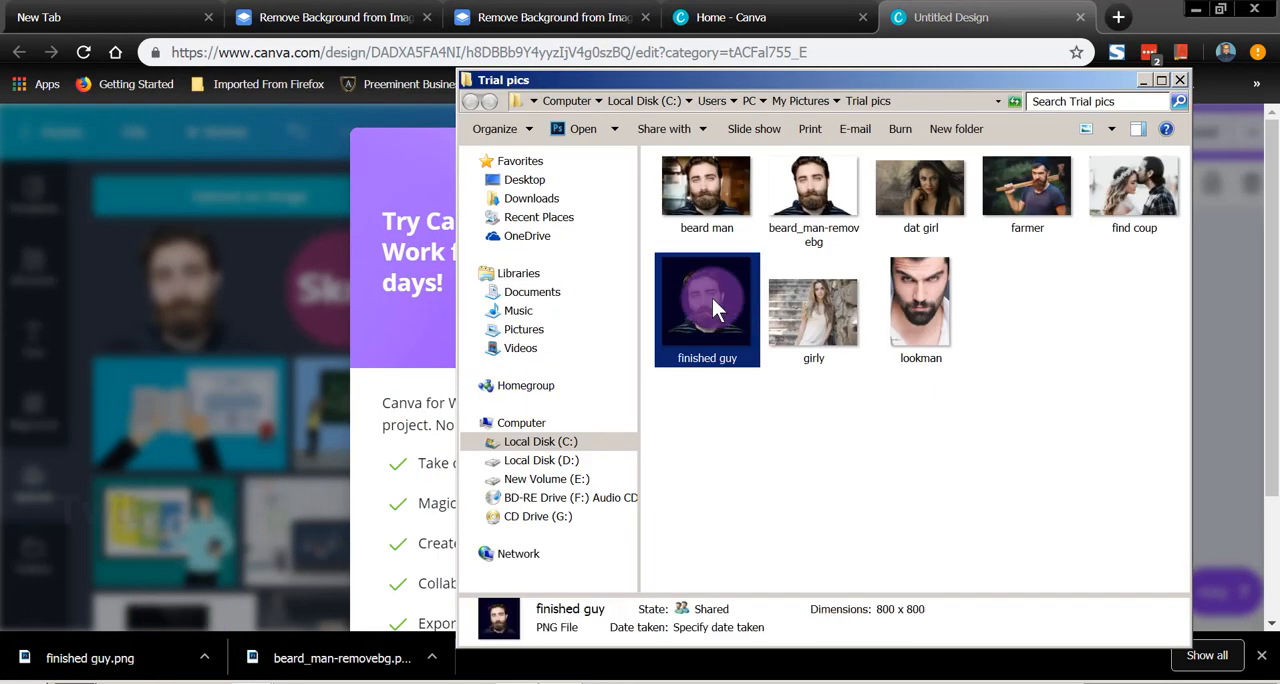
Step: Close Photoshop, open finished guy with Paint instead and view the whole portrait
{"action": "right_click", "coordinate": [712, 298]}
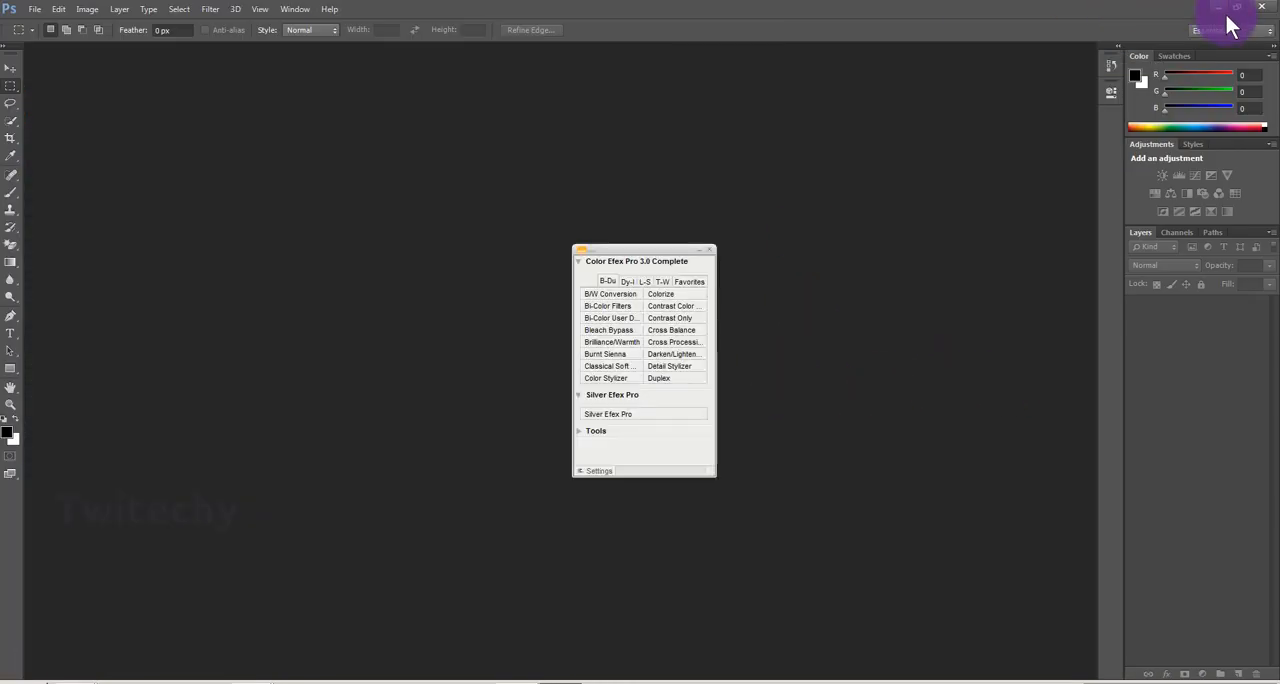
{"action": "left_click", "coordinate": [1264, 8]}
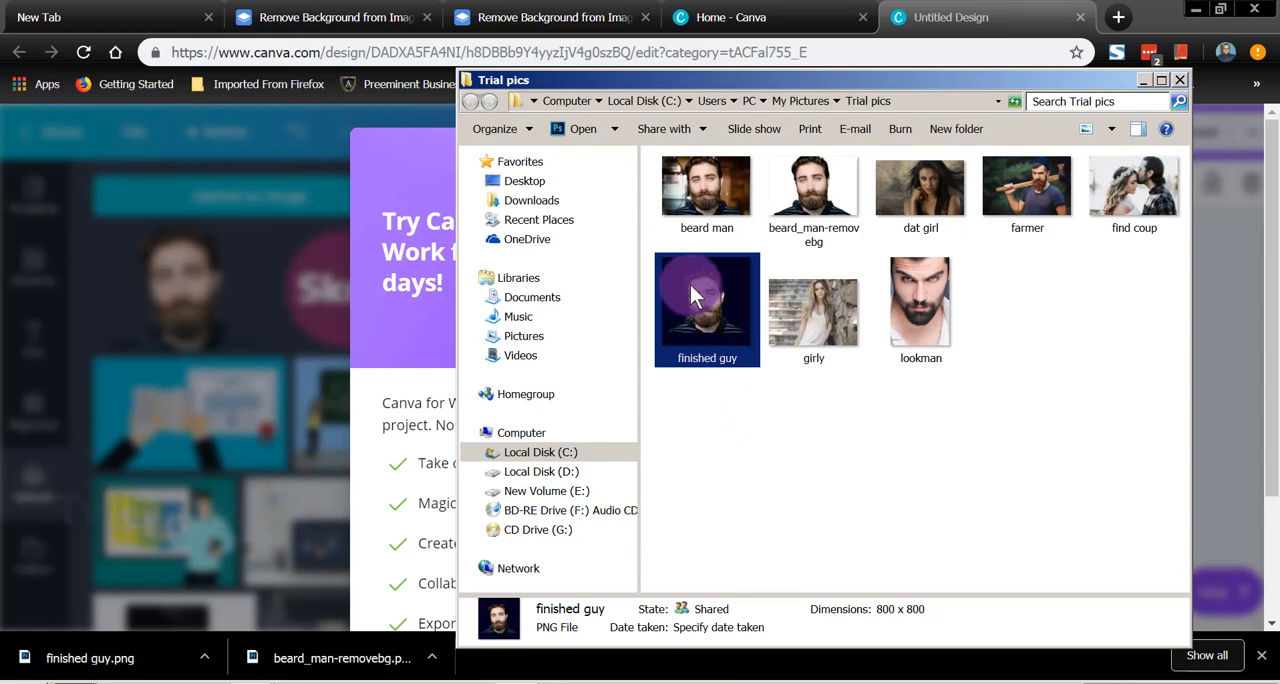
{"action": "right_click", "coordinate": [690, 285]}
{"action": "mouse_move", "coordinate": [816, 375]}
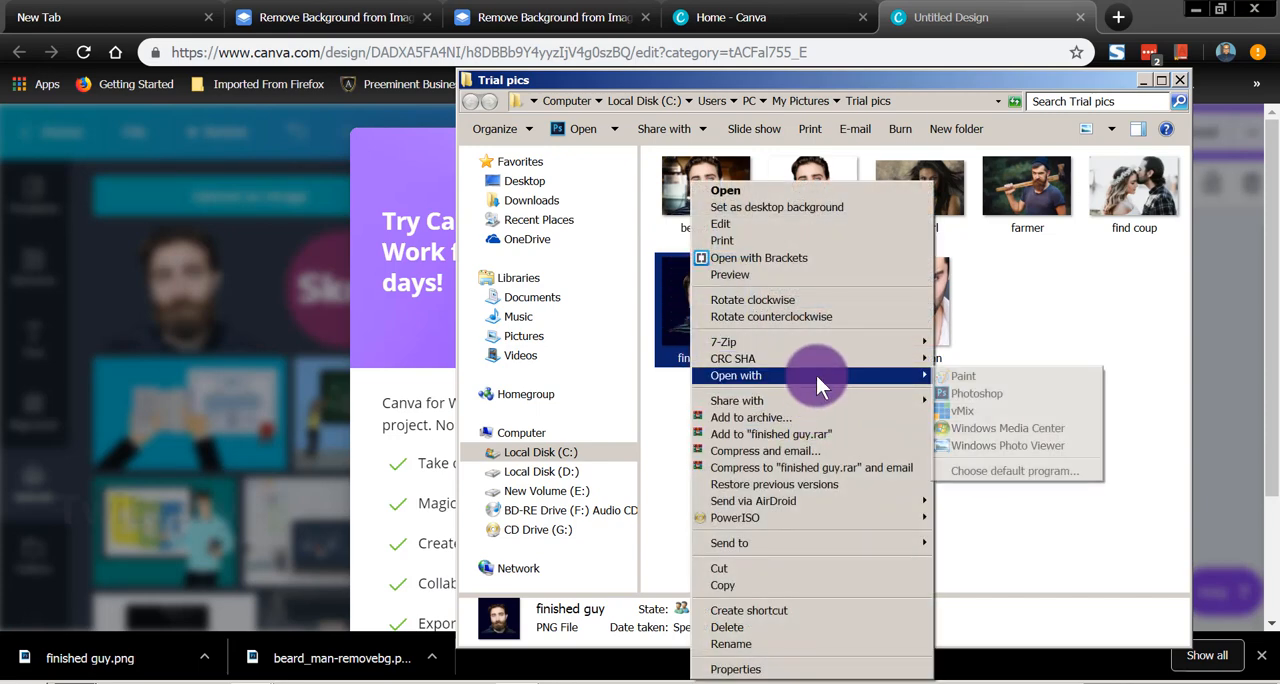
{"action": "left_click", "coordinate": [993, 382]}
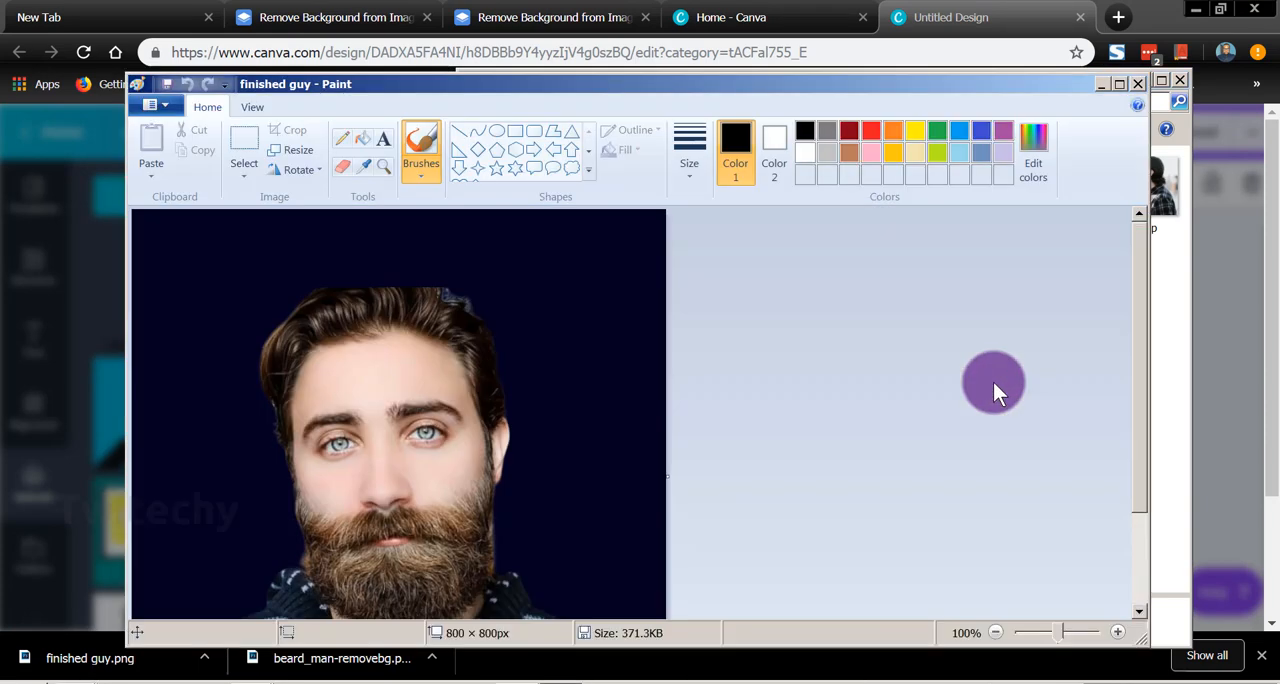
{"action": "mouse_move", "coordinate": [1129, 227]}
{"action": "left_mouse_down"}
{"action": "mouse_move", "coordinate": [1147, 345]}
{"action": "mouse_move", "coordinate": [1145, 284]}
{"action": "left_mouse_up"}
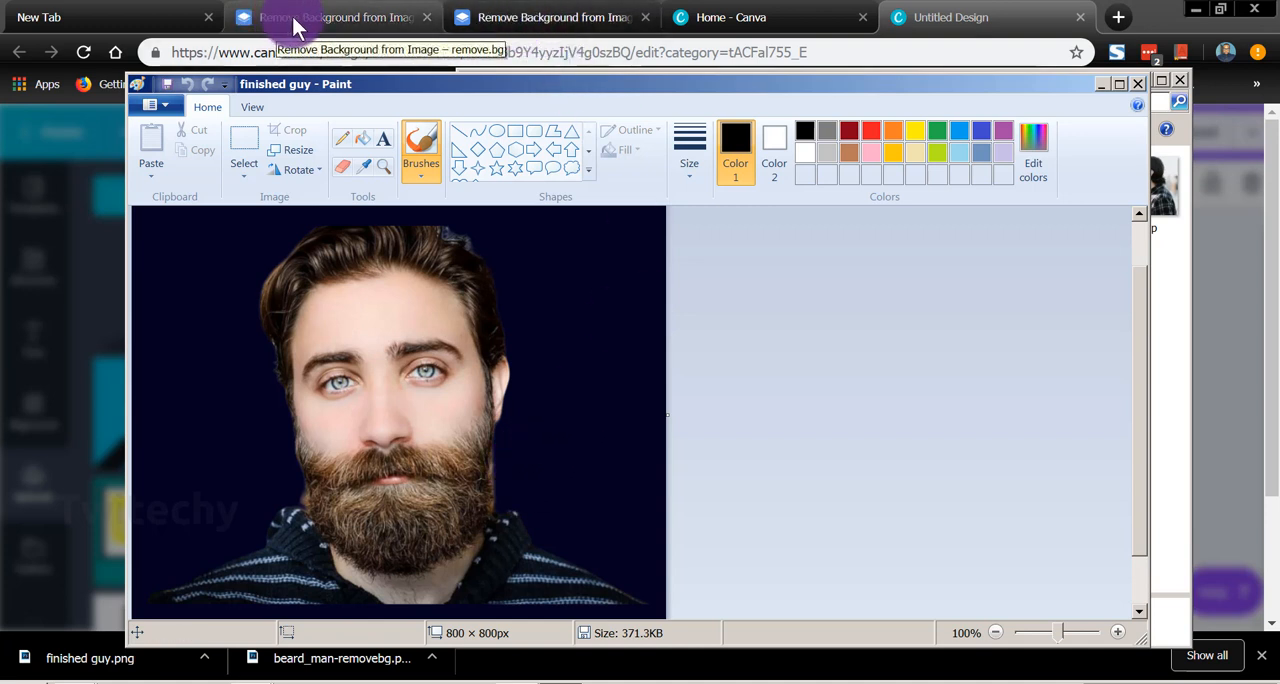
Step: Open the original beard man photo beside the finished image to compare them, then close both and the Canva for Work offer
{"action": "left_click", "coordinate": [81, 681]}
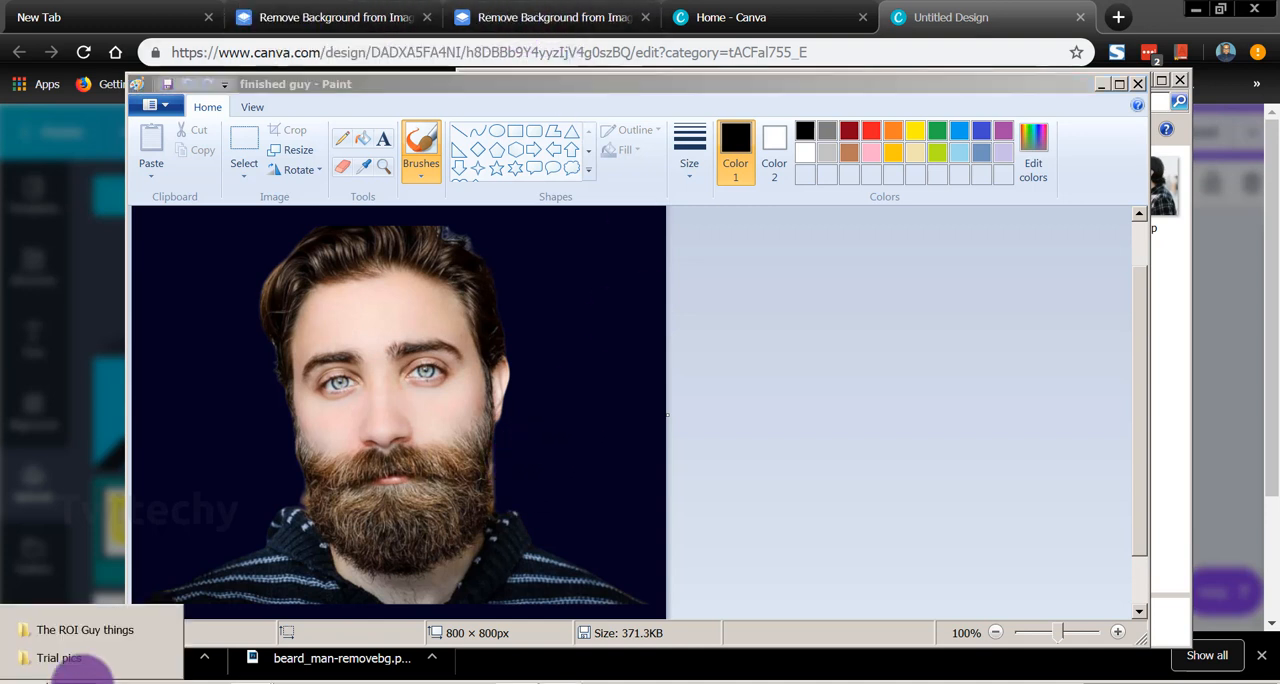
{"action": "left_click", "coordinate": [97, 665]}
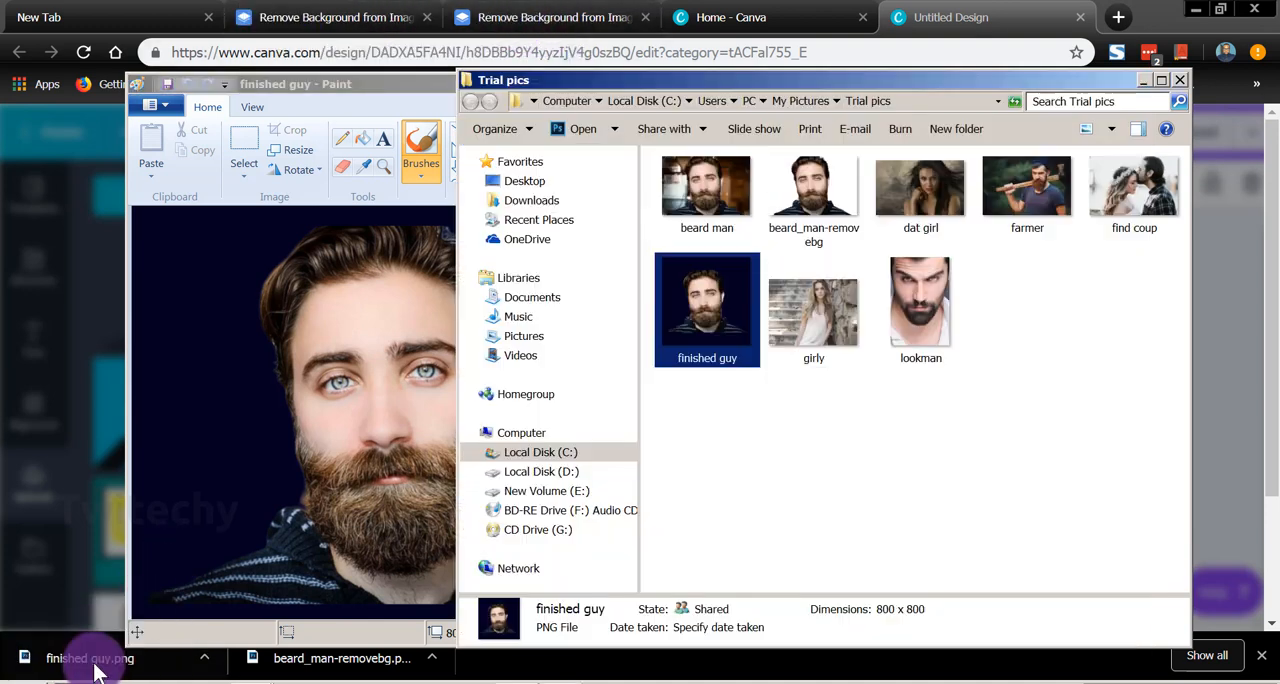
{"action": "double_click", "coordinate": [711, 193]}
{"action": "mouse_move", "coordinate": [1041, 65]}
{"action": "left_mouse_down"}
{"action": "mouse_move", "coordinate": [677, 155]}
{"action": "mouse_move", "coordinate": [505, 182]}
{"action": "left_mouse_up"}
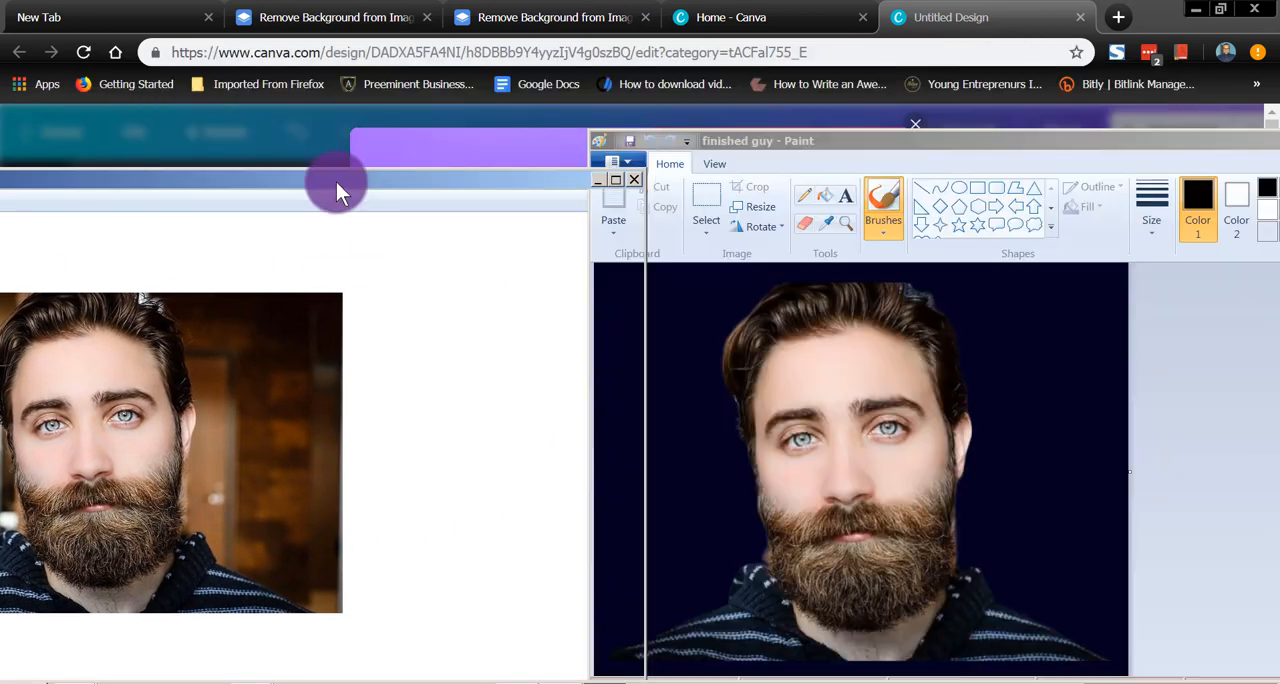
{"action": "left_click_drag", "start_coordinate": [336, 182], "coordinate": [401, 154]}
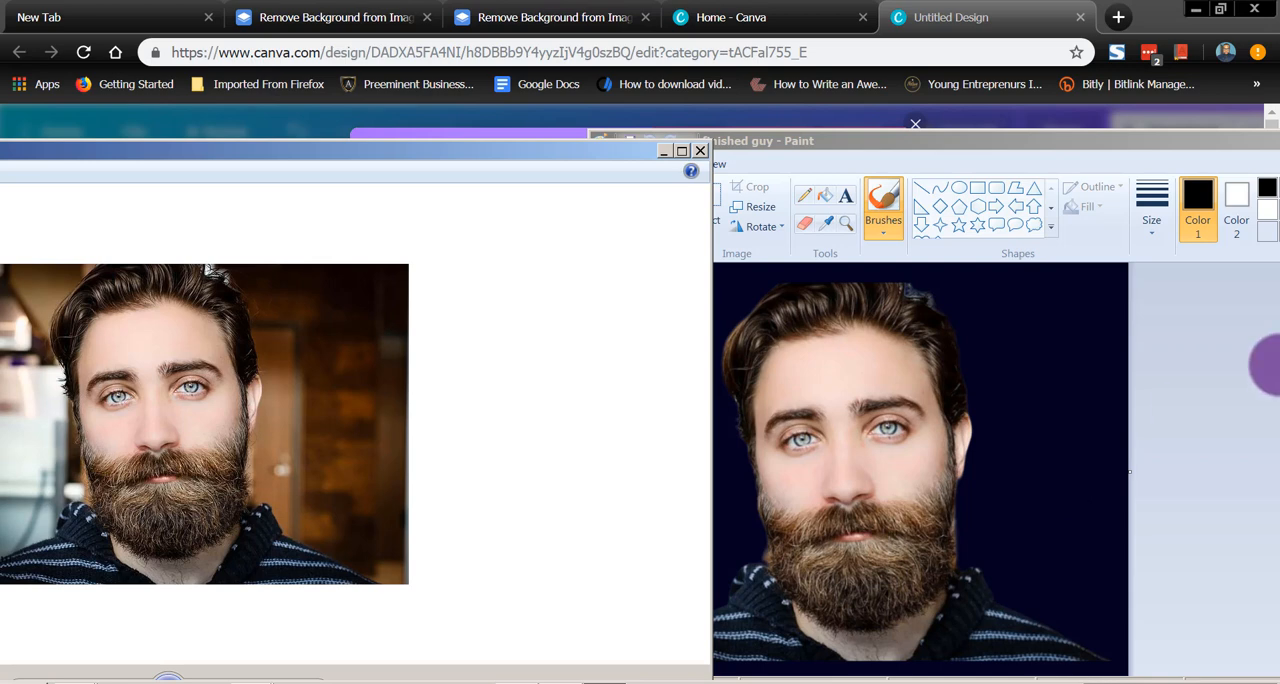
{"action": "mouse_move", "coordinate": [1170, 143]}
{"action": "left_mouse_down"}
{"action": "mouse_move", "coordinate": [960, 135]}
{"action": "mouse_move", "coordinate": [946, 110]}
{"action": "left_mouse_up"}
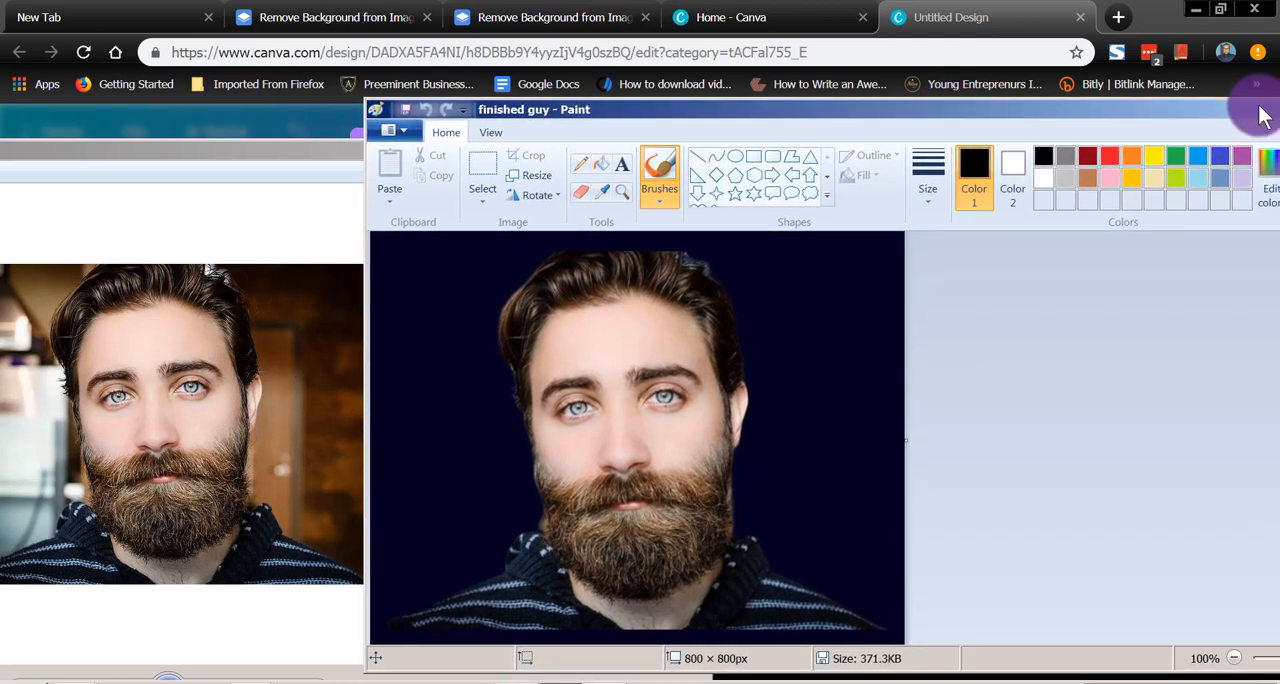
{"action": "mouse_move", "coordinate": [1252, 109]}
{"action": "left_mouse_down"}
{"action": "mouse_move", "coordinate": [1166, 113]}
{"action": "mouse_move", "coordinate": [1146, 86]}
{"action": "mouse_move", "coordinate": [742, 186]}
{"action": "mouse_move", "coordinate": [702, 150]}
{"action": "left_mouse_up"}
{"action": "left_click", "coordinate": [701, 150]}
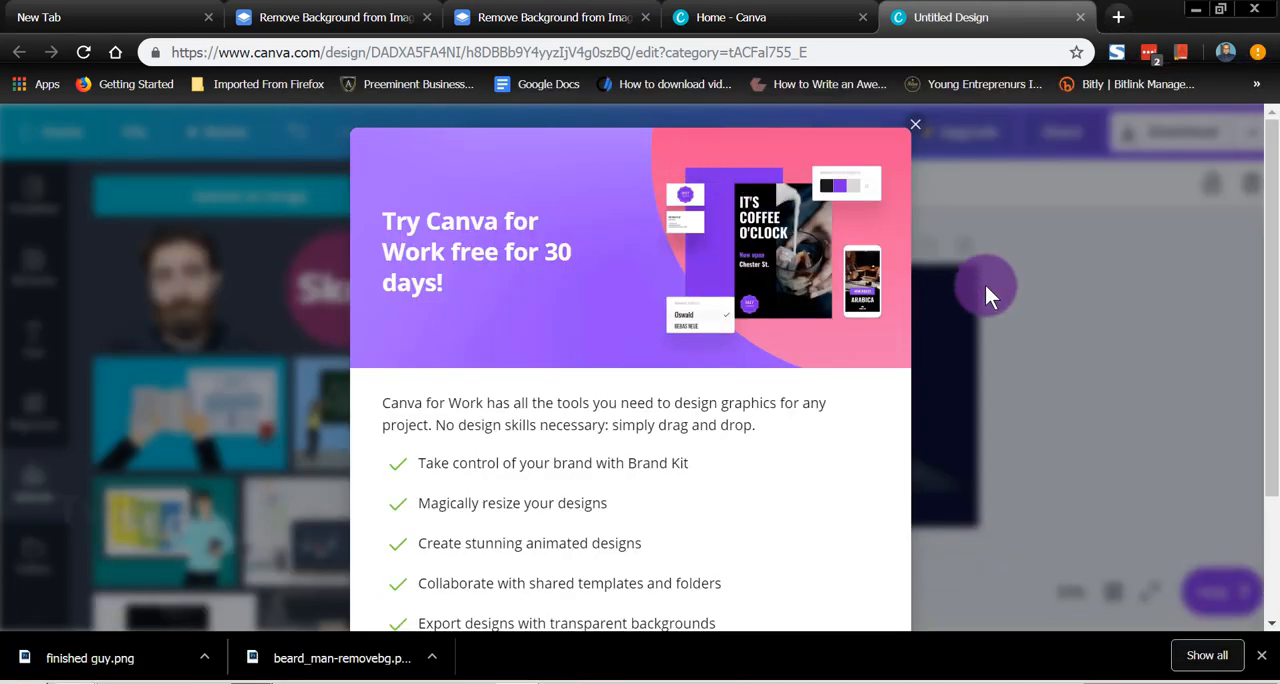
{"action": "left_click", "coordinate": [914, 131]}
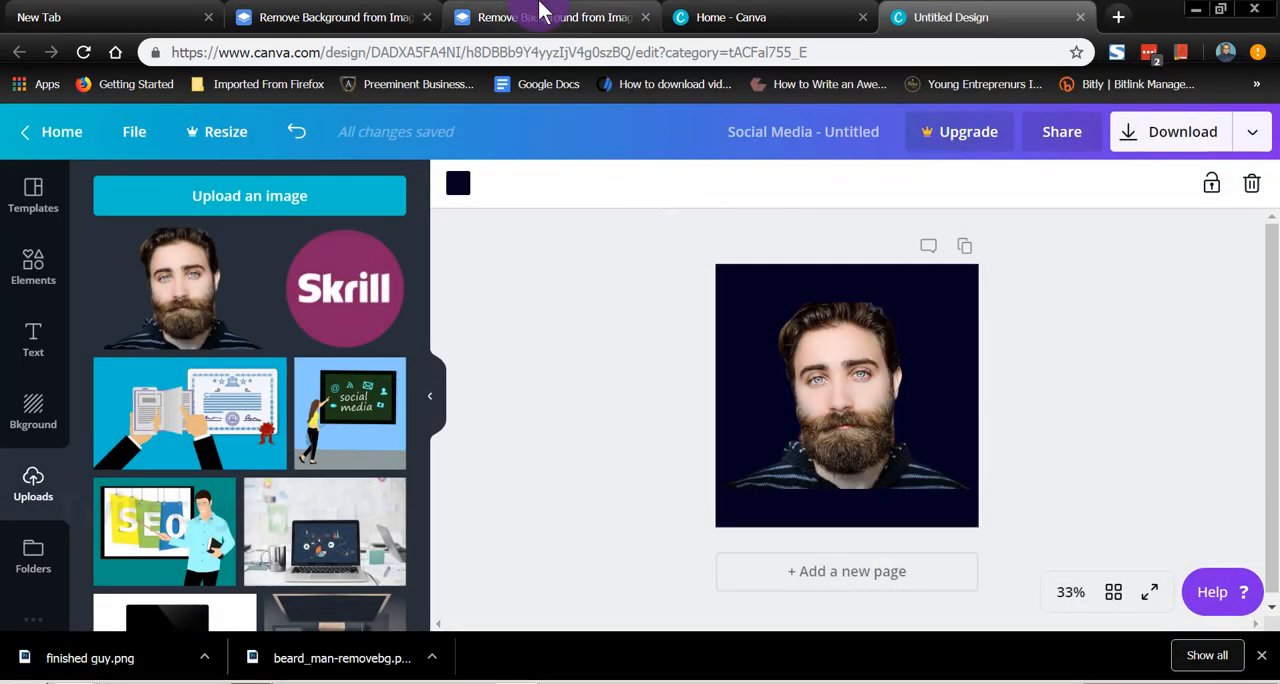
Step: Switch to remove.bg, remove the background of the photo dat girl and save the PNG image dat_girl-removebg in Trial pics
{"action": "left_click", "coordinate": [548, 30]}
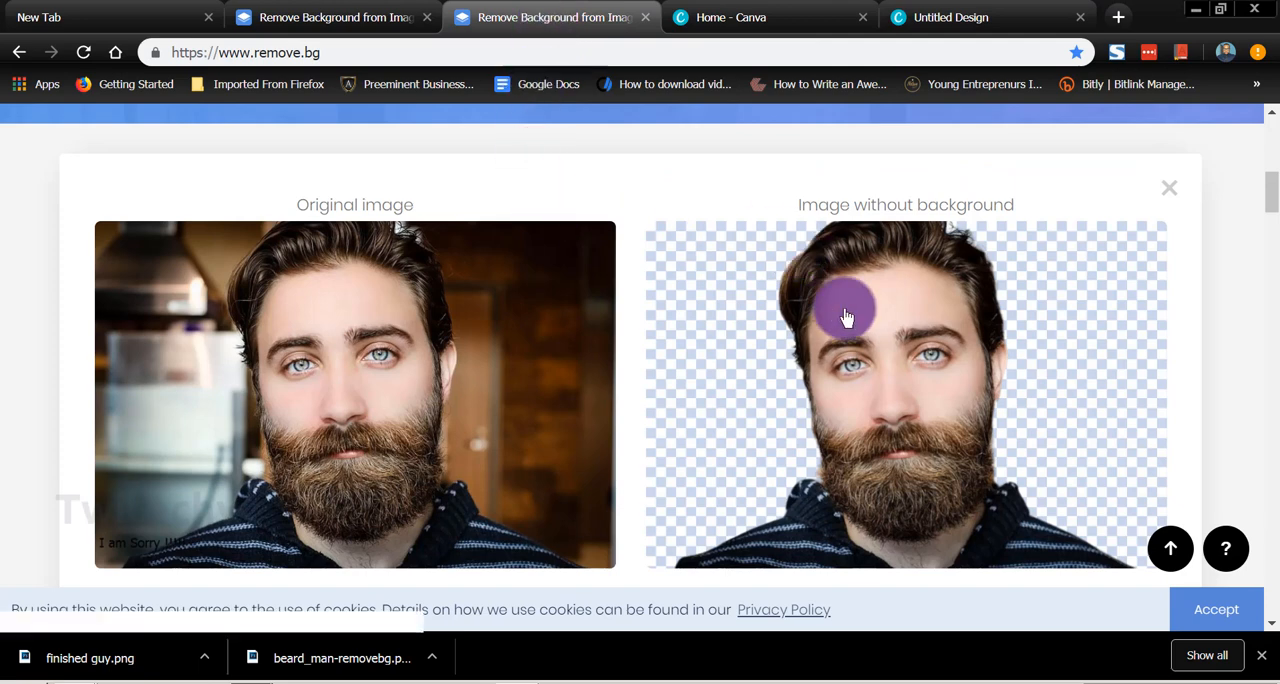
{"action": "scroll", "coordinate": [671, 430], "scroll_direction": "up", "scroll_amount": 2}
{"action": "scroll", "coordinate": [673, 437], "scroll_direction": "up", "scroll_amount": 5}
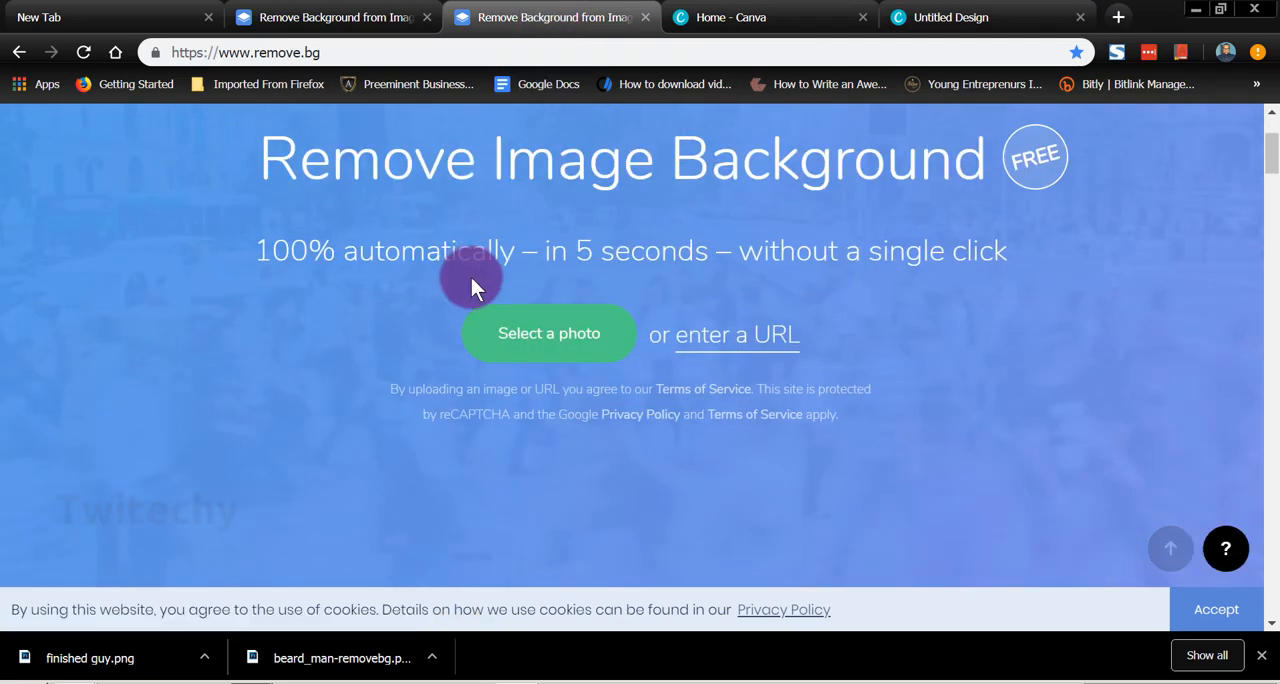
{"action": "left_click", "coordinate": [549, 366]}
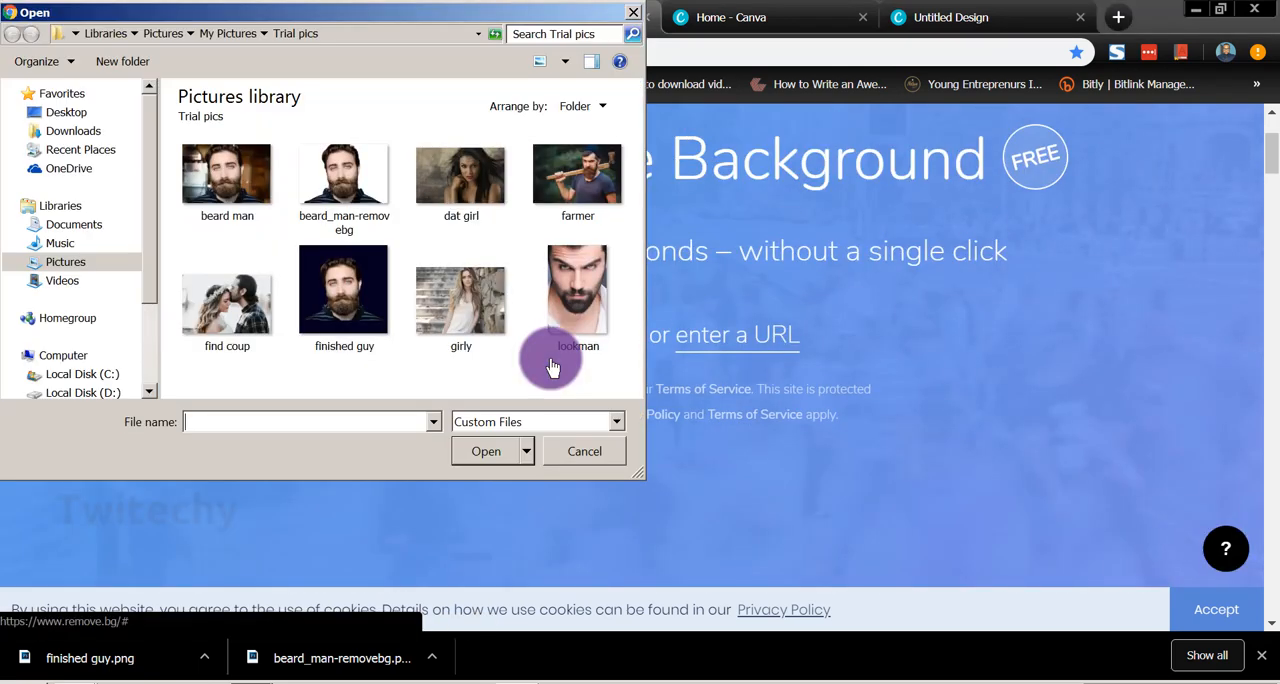
{"action": "double_click", "coordinate": [460, 180]}
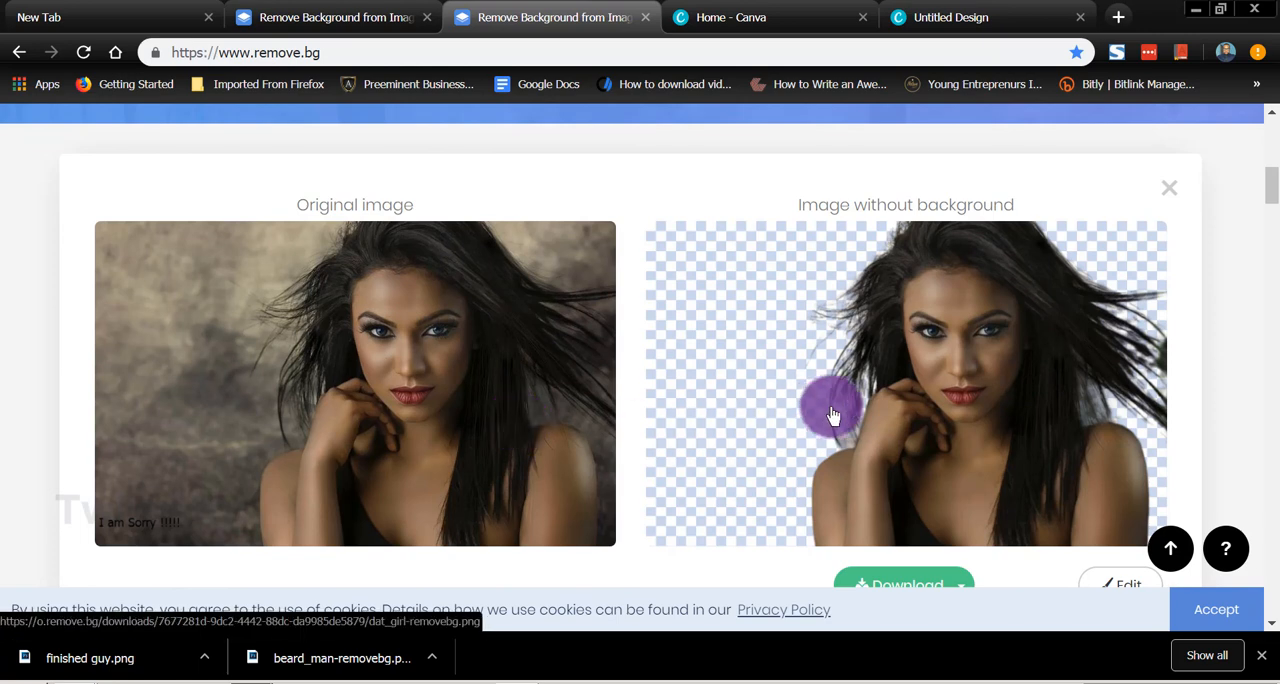
{"action": "left_click", "coordinate": [887, 588]}
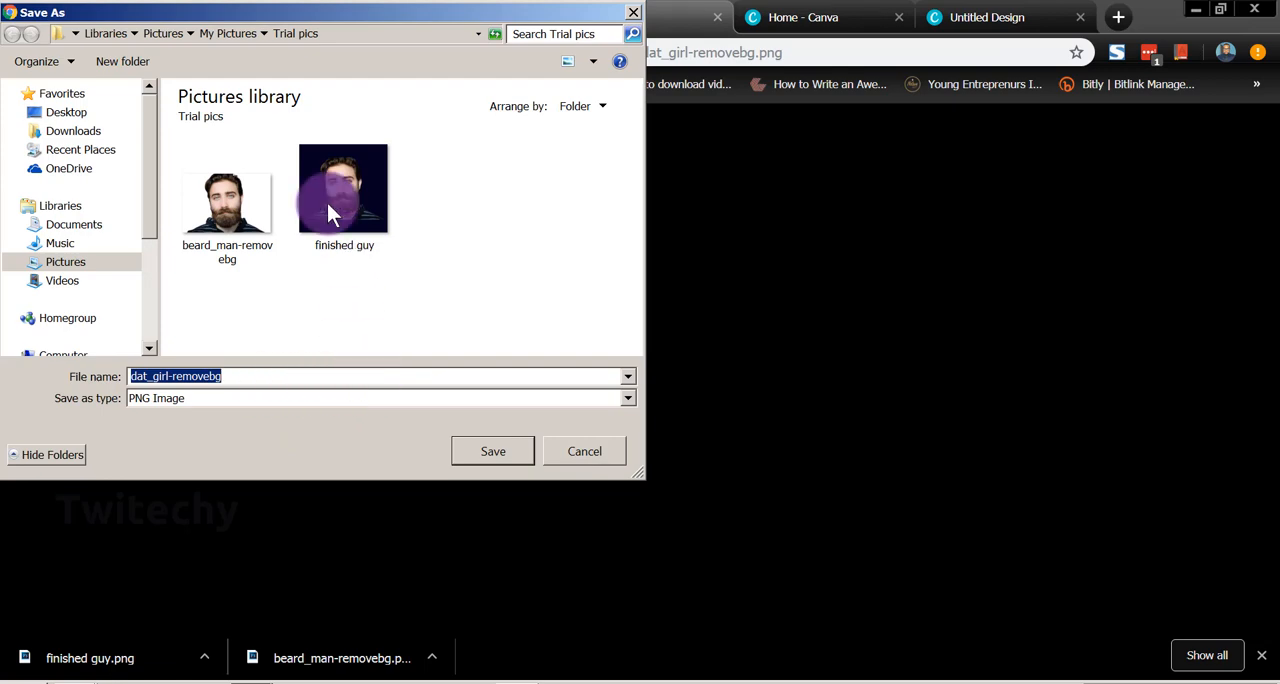
{"action": "left_click", "coordinate": [486, 457]}
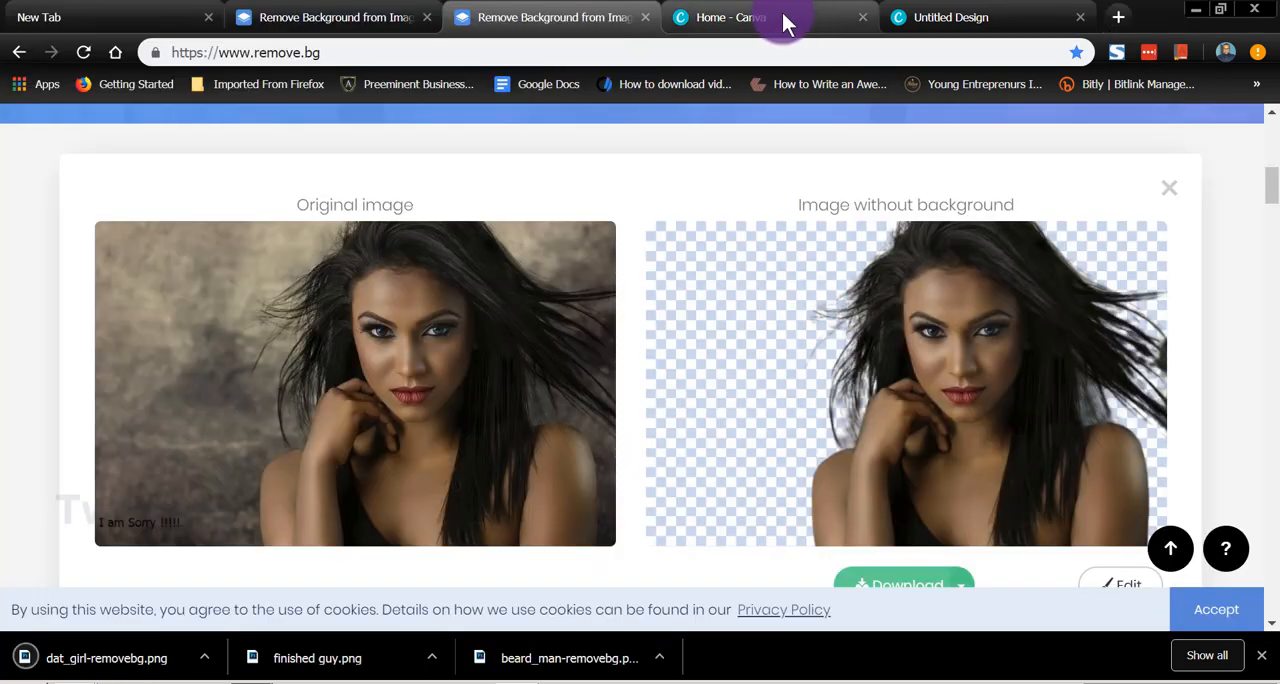
Step: Return to the Canva design and add a second page
{"action": "left_click", "coordinate": [950, 17]}
{"action": "left_click", "coordinate": [908, 578]}
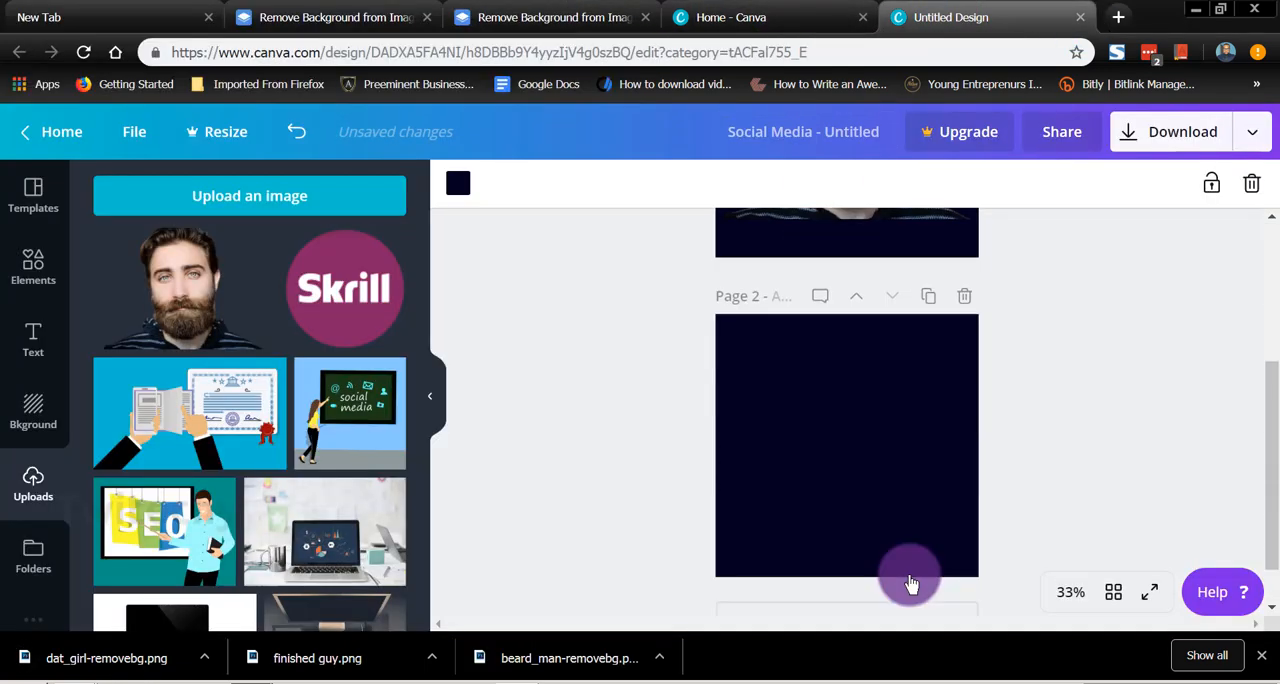
Step: Set the background color of page 2 to the dark gray default color
{"action": "left_click", "coordinate": [458, 183]}
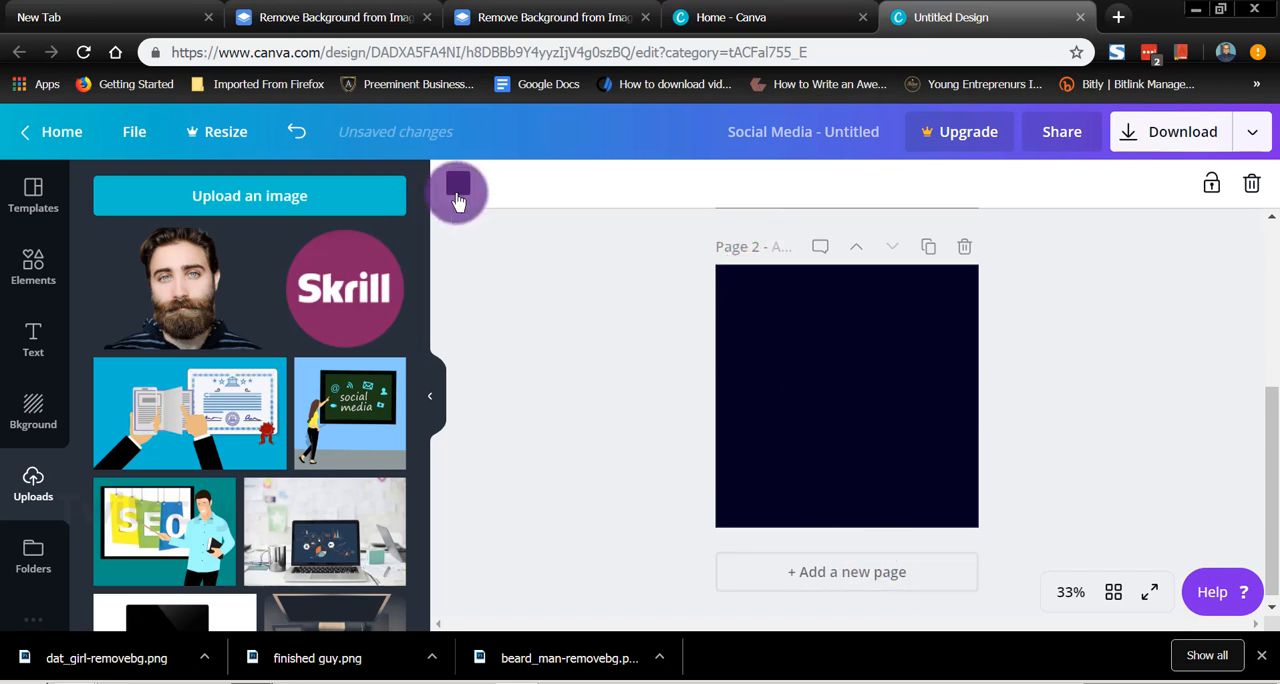
{"action": "left_click", "coordinate": [185, 352]}
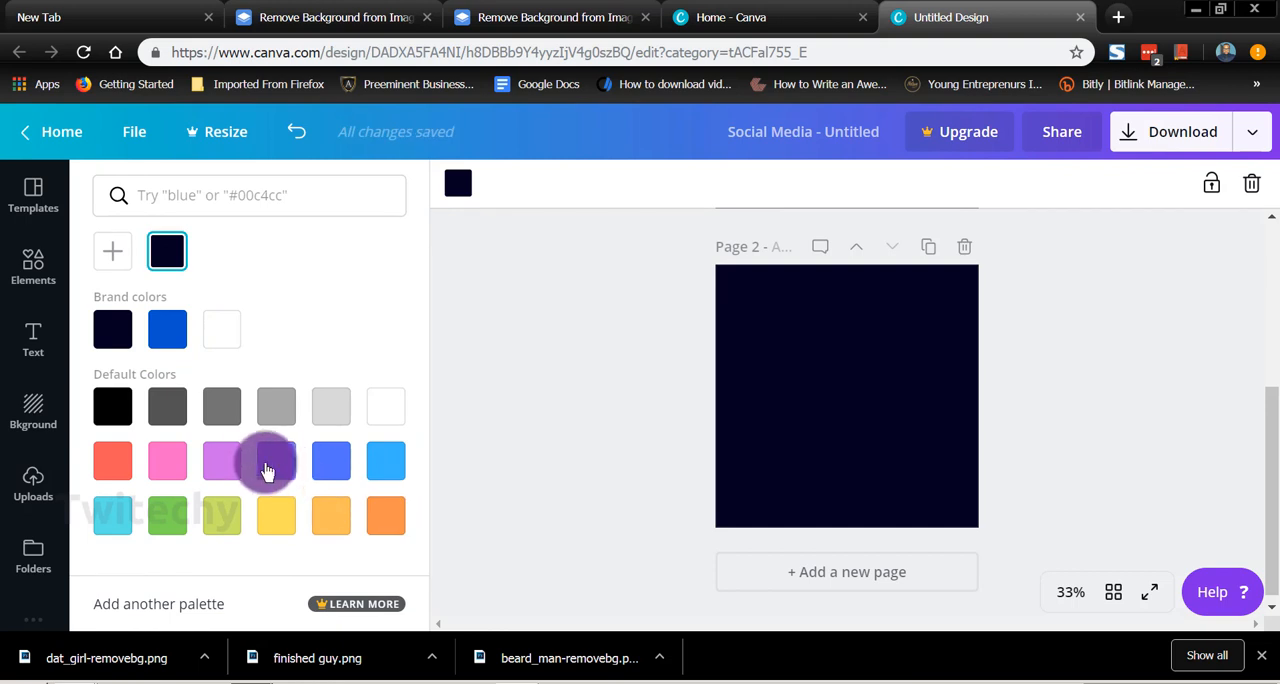
{"action": "left_click", "coordinate": [161, 416]}
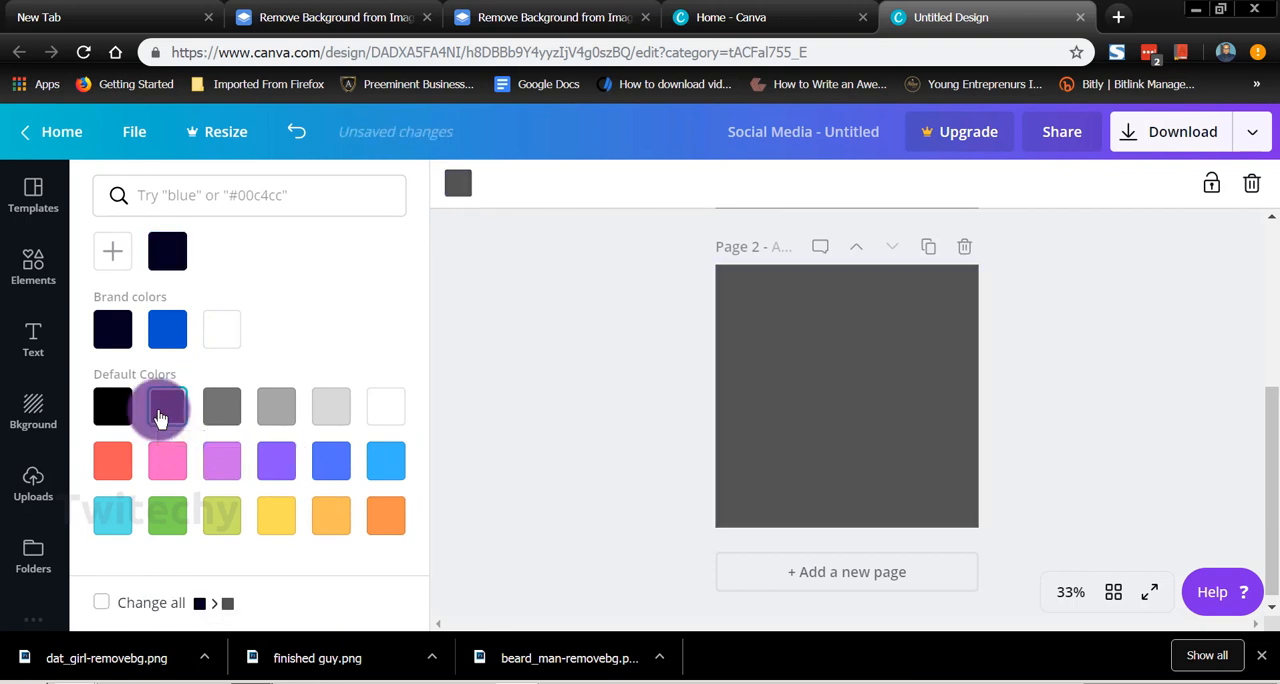
Step: Upload the dat_girl-removebg cut-out, place it on page 2, and adjust its size and position so it sits centered
{"action": "left_click", "coordinate": [15, 500]}
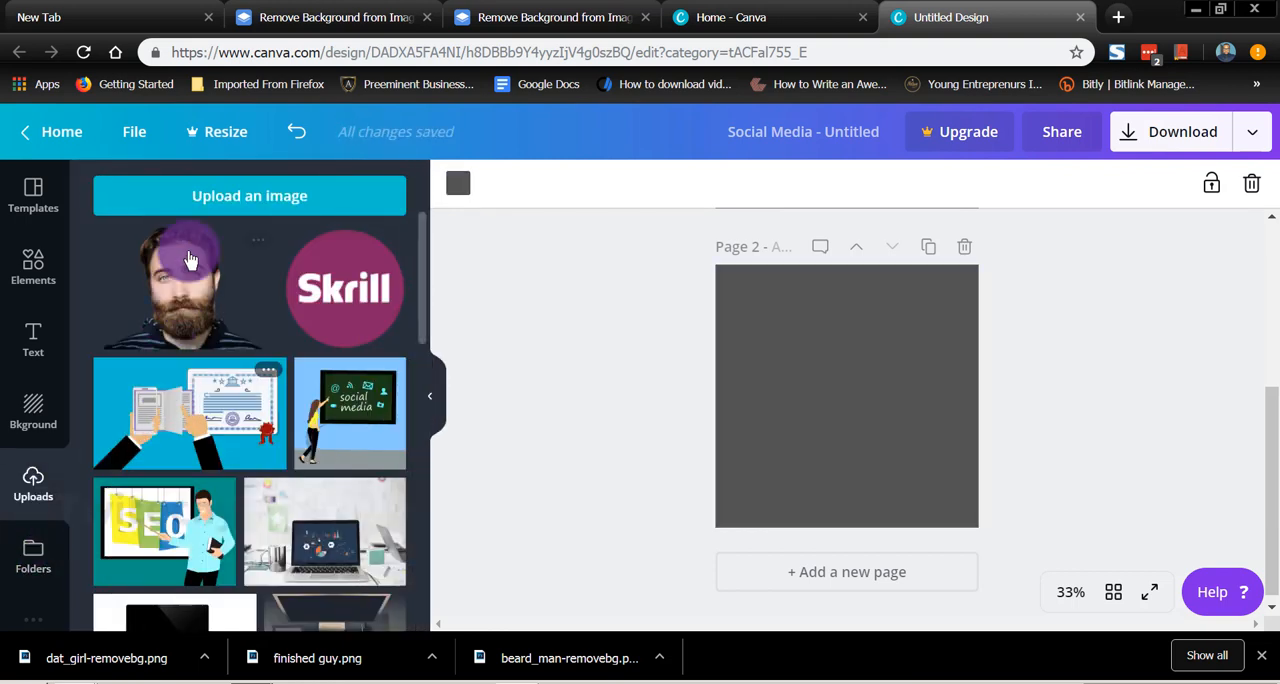
{"action": "left_click", "coordinate": [190, 196]}
{"action": "double_click", "coordinate": [564, 220]}
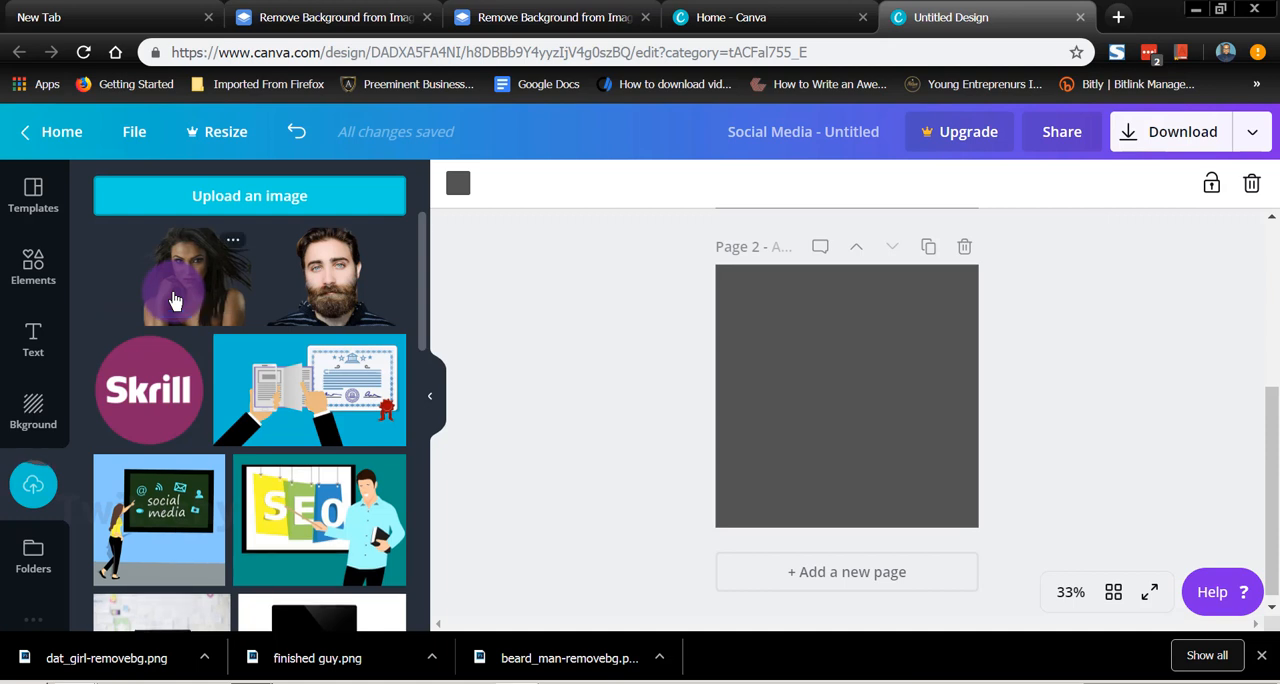
{"action": "left_click", "coordinate": [173, 300]}
{"action": "left_click", "coordinate": [811, 371]}
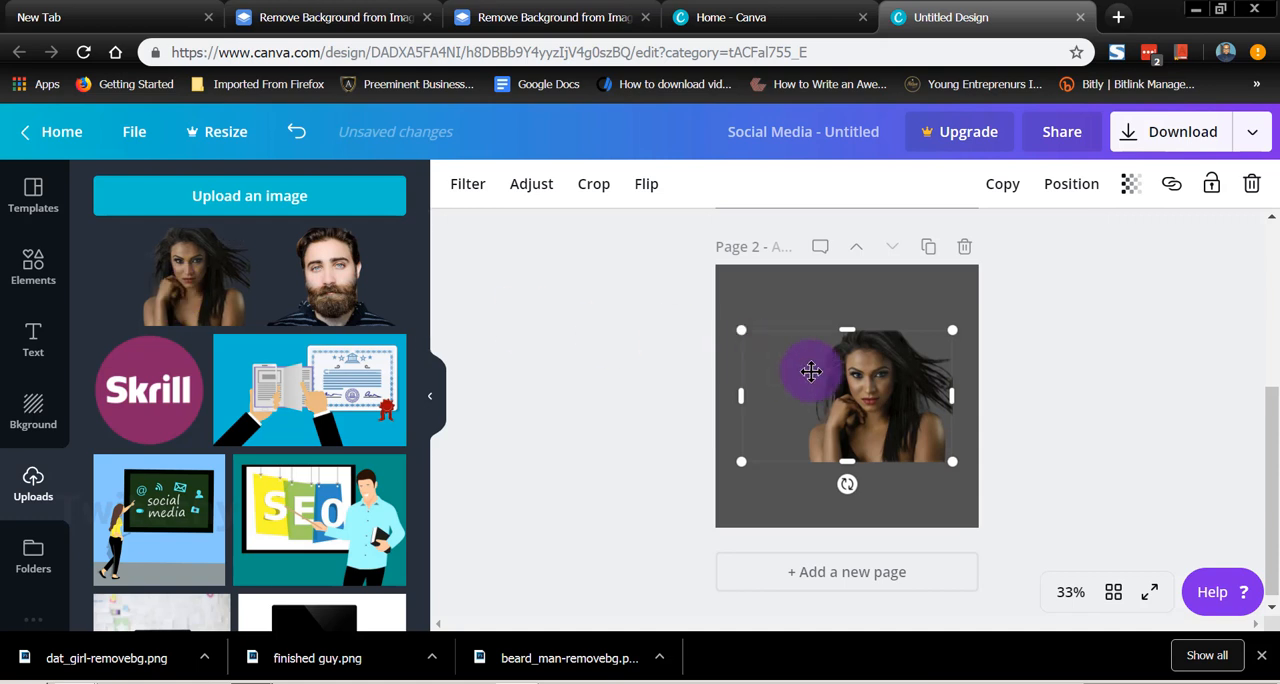
{"action": "left_click_drag", "start_coordinate": [852, 383], "coordinate": [828, 381]}
{"action": "left_click_drag", "start_coordinate": [926, 462], "coordinate": [903, 443]}
{"action": "left_click", "coordinate": [608, 218]}
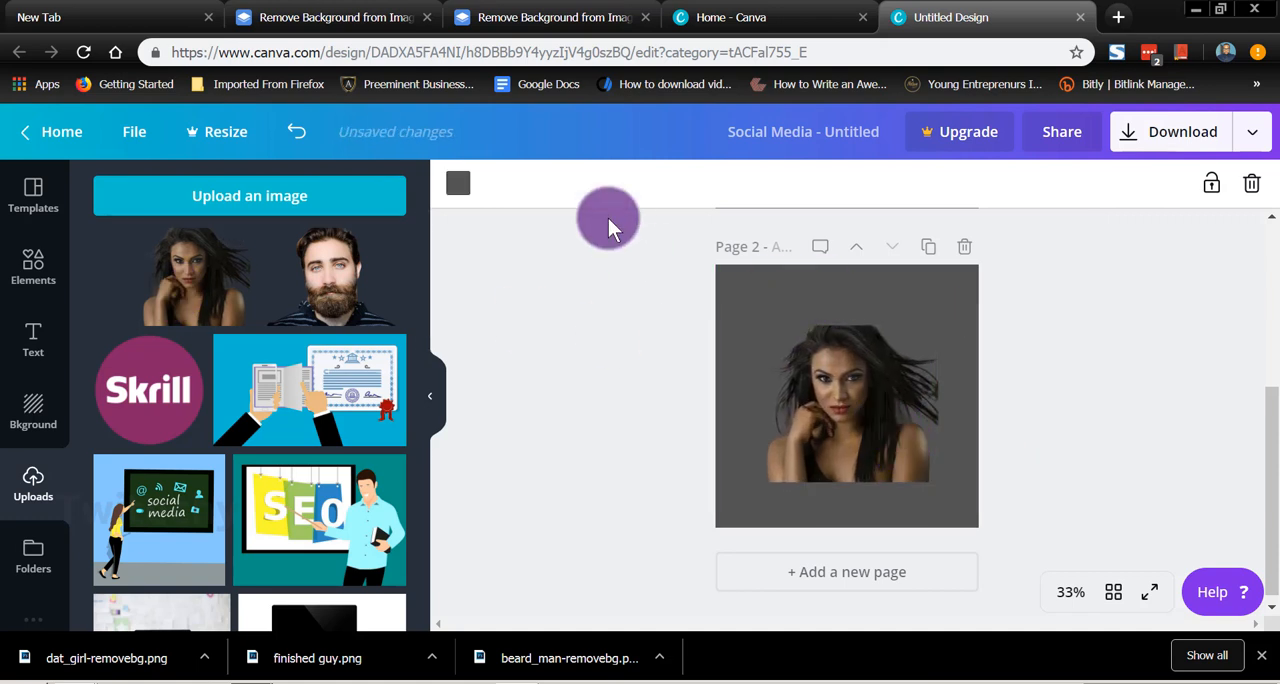
Step: Try several background colors behind the woman on page 2, including dark navy, pink and blue, ending with light blue
{"action": "left_click", "coordinate": [455, 181]}
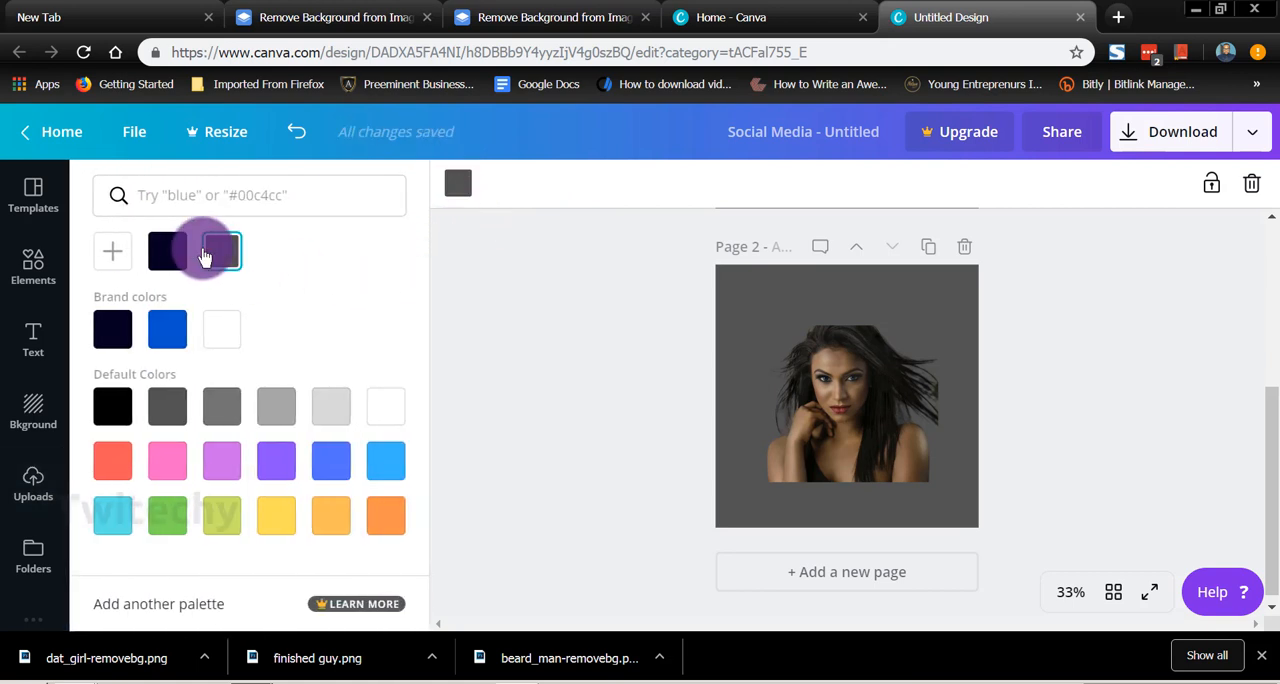
{"action": "left_click", "coordinate": [166, 250]}
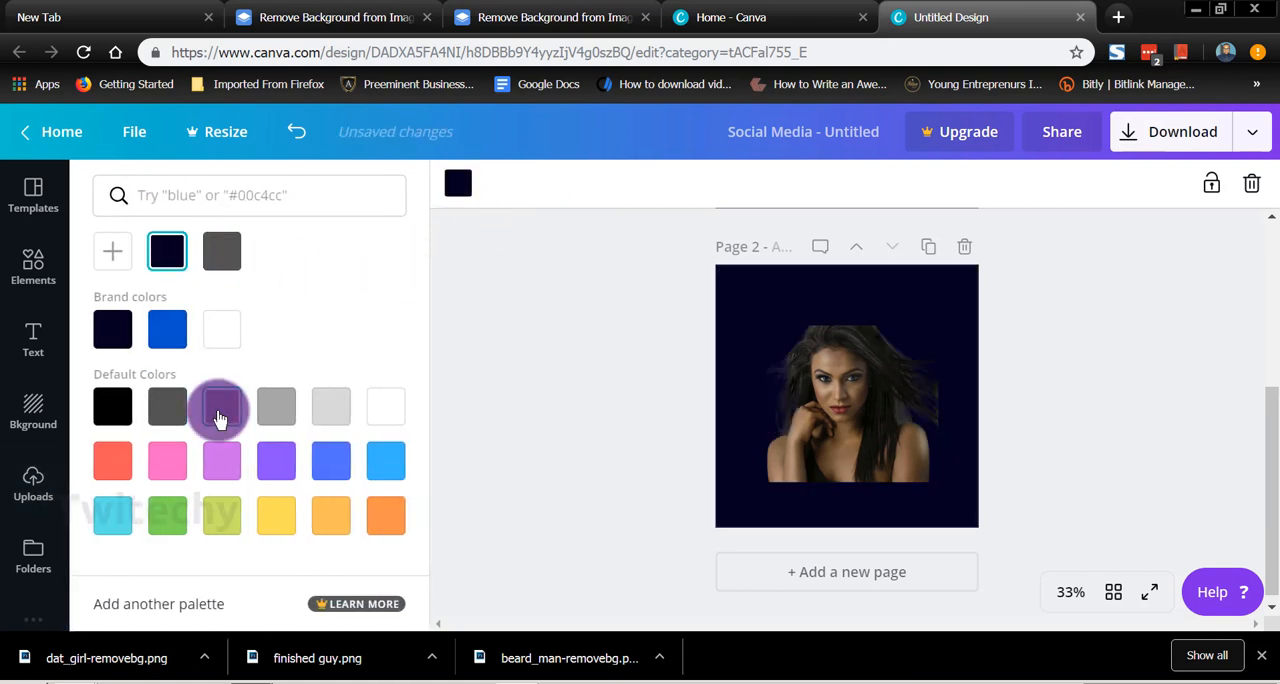
{"action": "left_click", "coordinate": [221, 460]}
{"action": "left_click", "coordinate": [168, 462]}
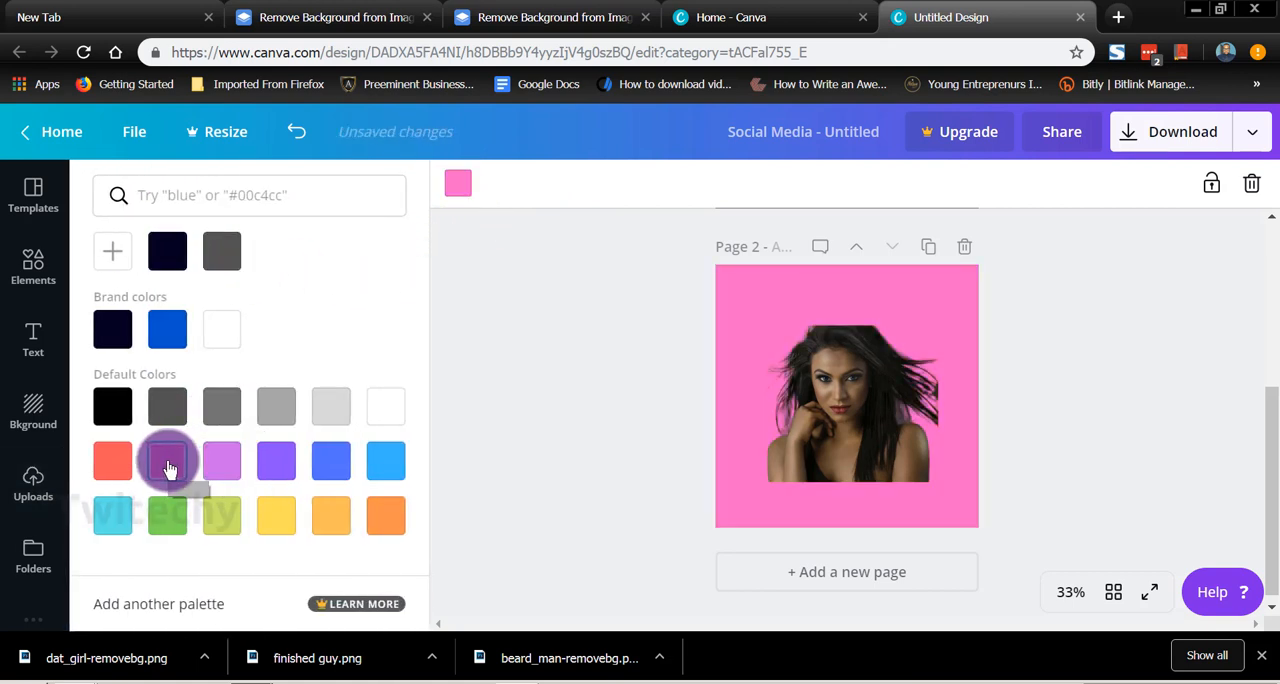
{"action": "left_click", "coordinate": [280, 460]}
{"action": "left_click", "coordinate": [328, 460]}
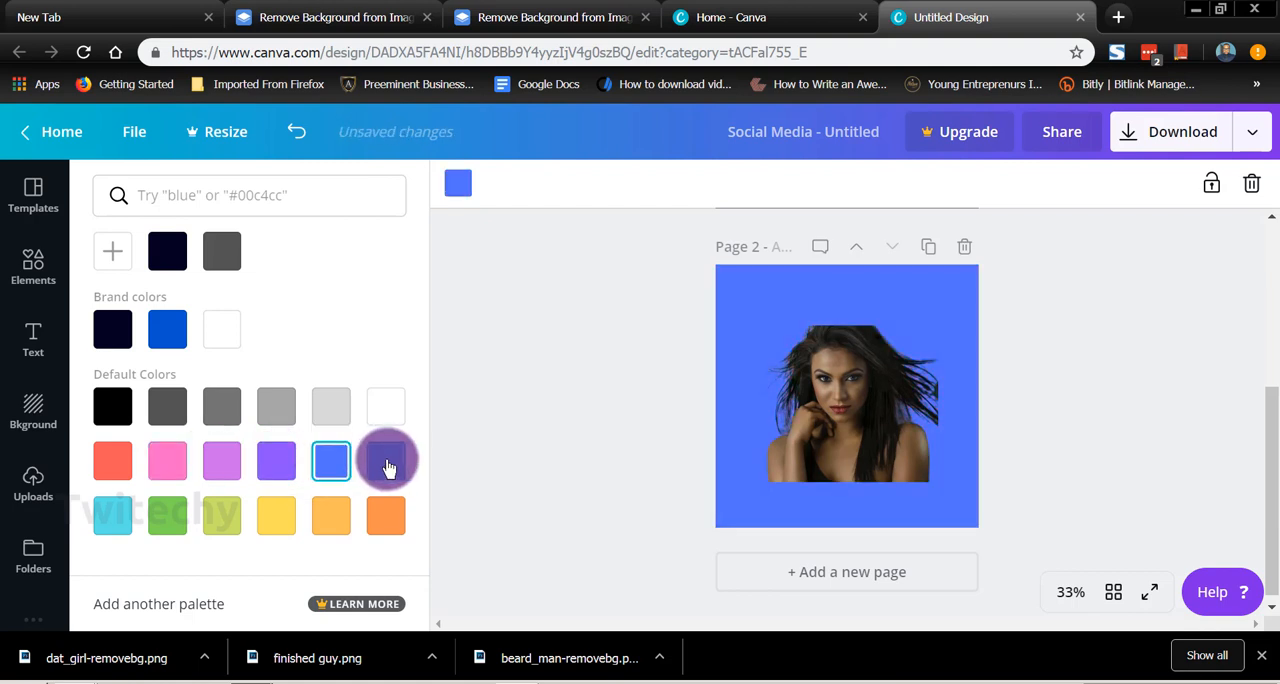
{"action": "left_click", "coordinate": [388, 464]}
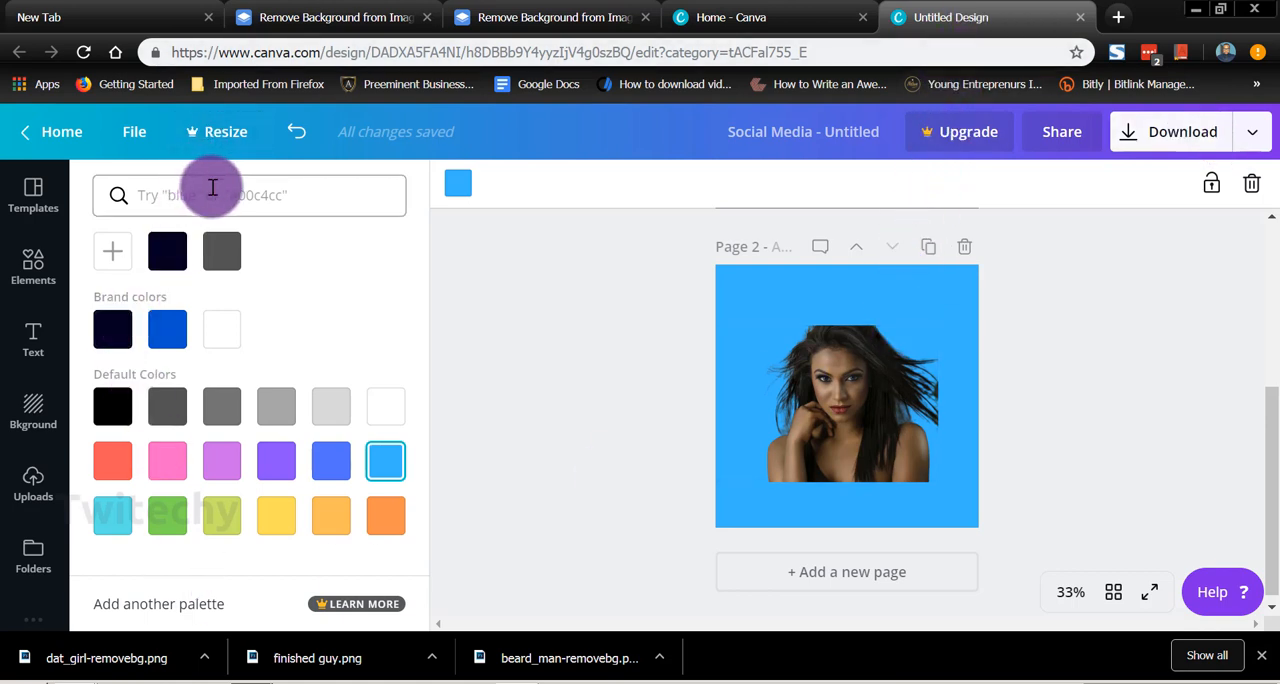
Step: Browse the social media templates and search them for "logo"
{"action": "left_click", "coordinate": [30, 194]}
{"action": "scroll", "coordinate": [250, 380], "scroll_direction": "down", "scroll_amount": 5}
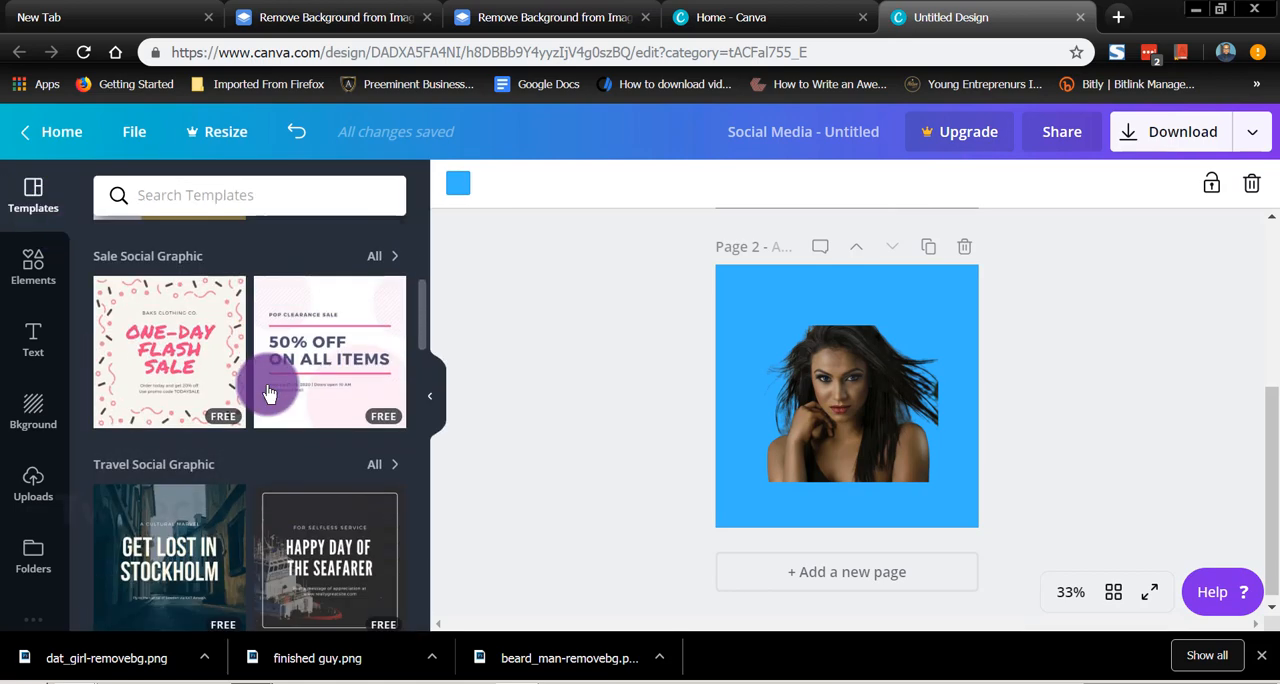
{"action": "scroll", "coordinate": [268, 393], "scroll_direction": "down", "scroll_amount": 3}
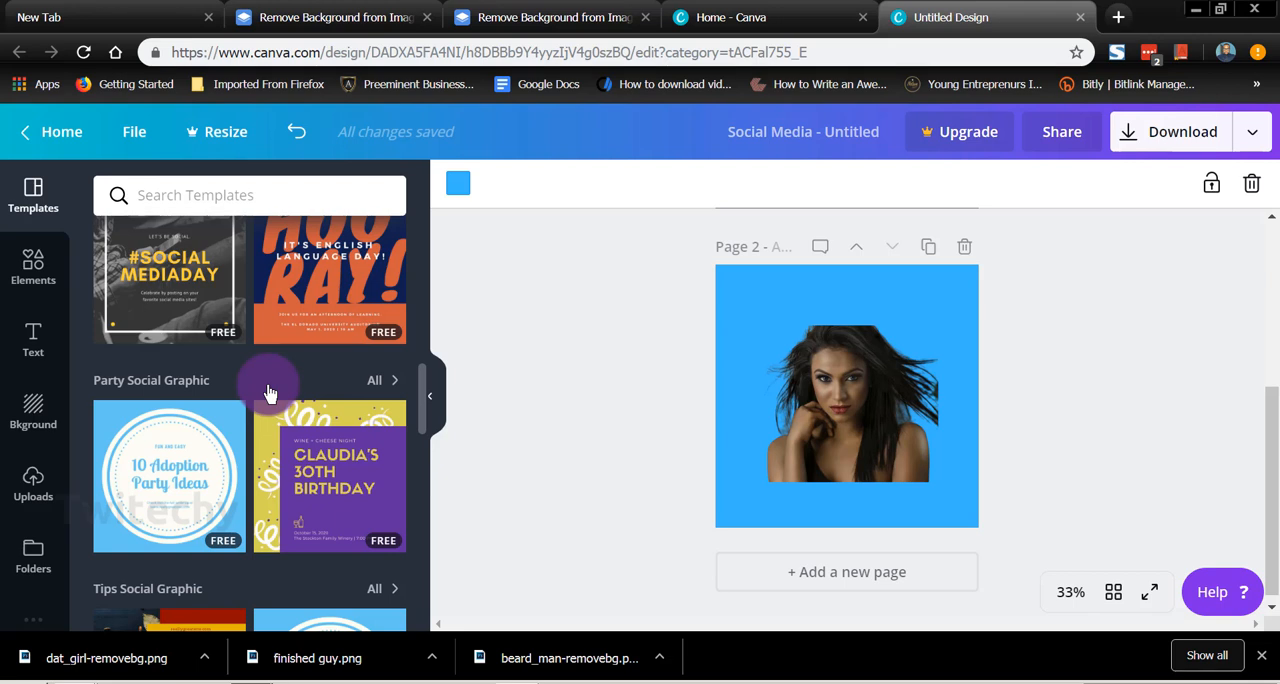
{"action": "left_click", "coordinate": [285, 205]}
{"action": "type", "text": "logo"}
{"action": "key", "text": "Return"}
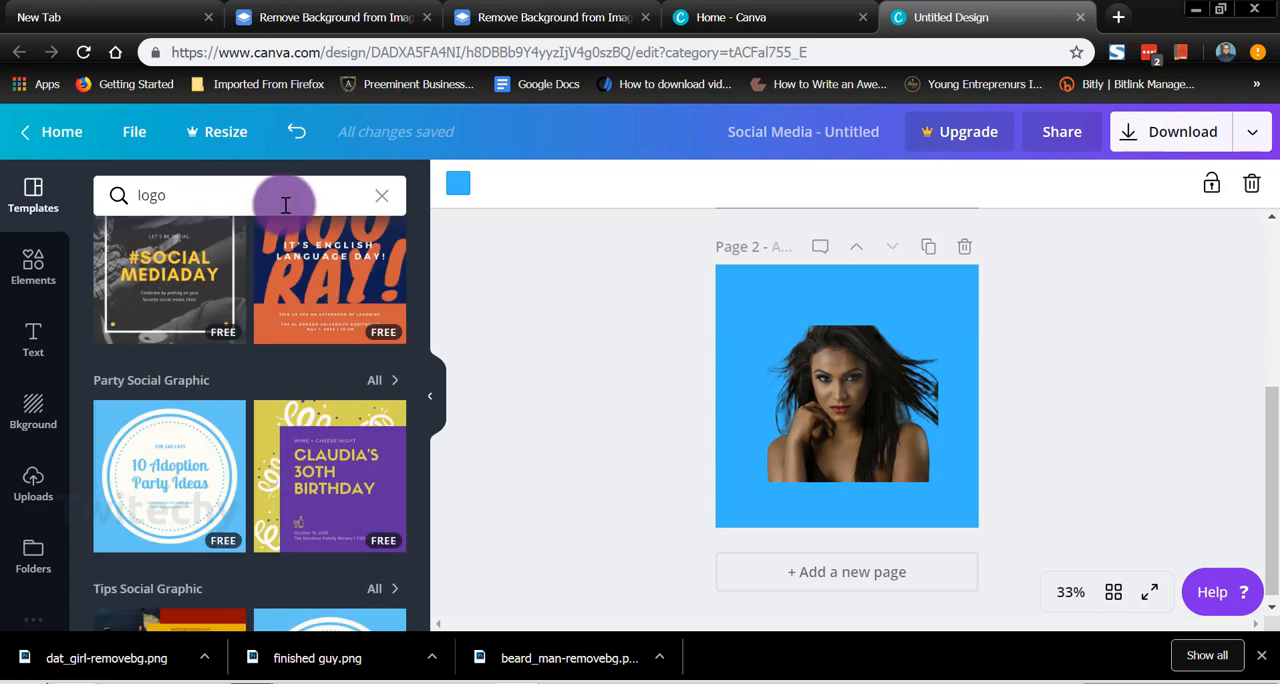
{"action": "scroll", "coordinate": [316, 365], "scroll_direction": "down", "scroll_amount": 2}
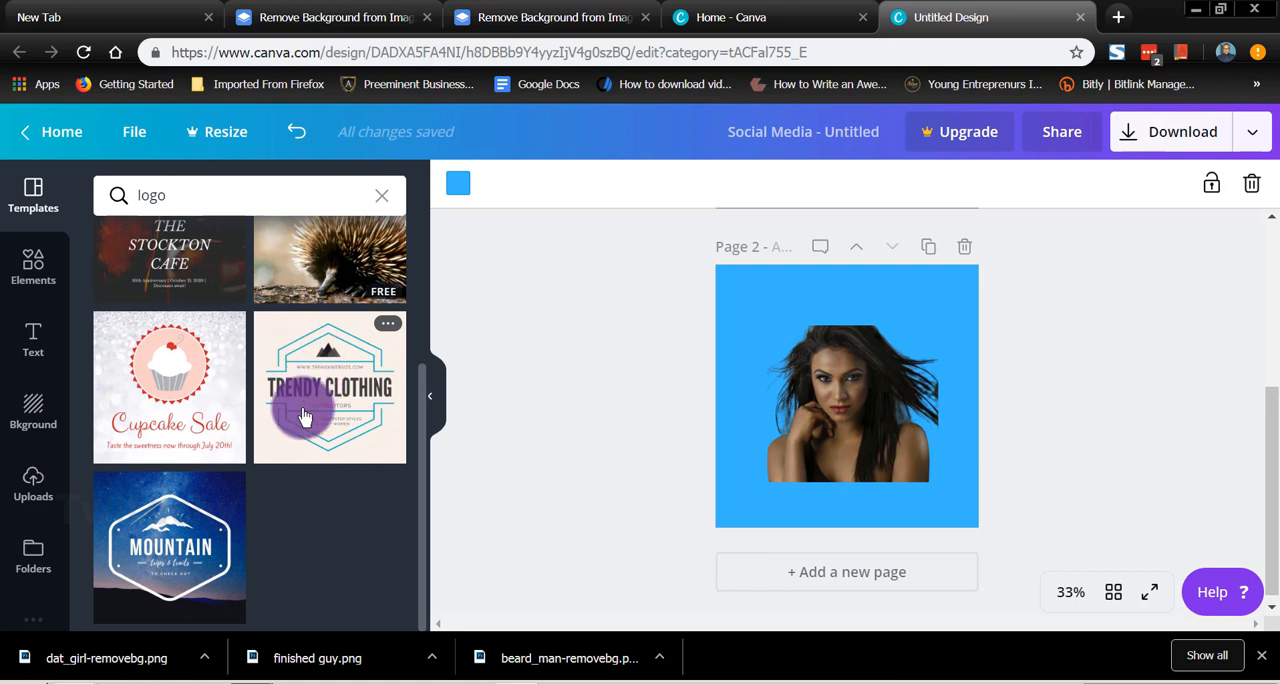
Step: Apply the Mountain logo template to page 2 and limit the download options to page 2
{"action": "left_click", "coordinate": [127, 540]}
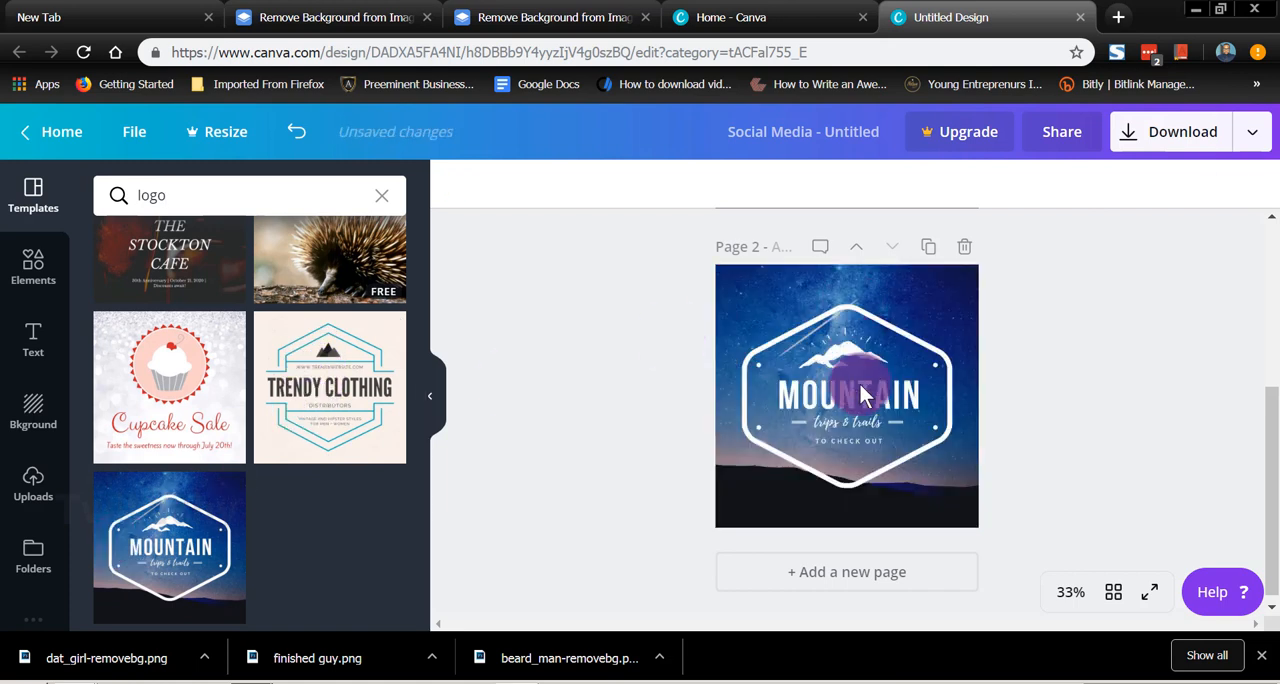
{"action": "double_click", "coordinate": [896, 428]}
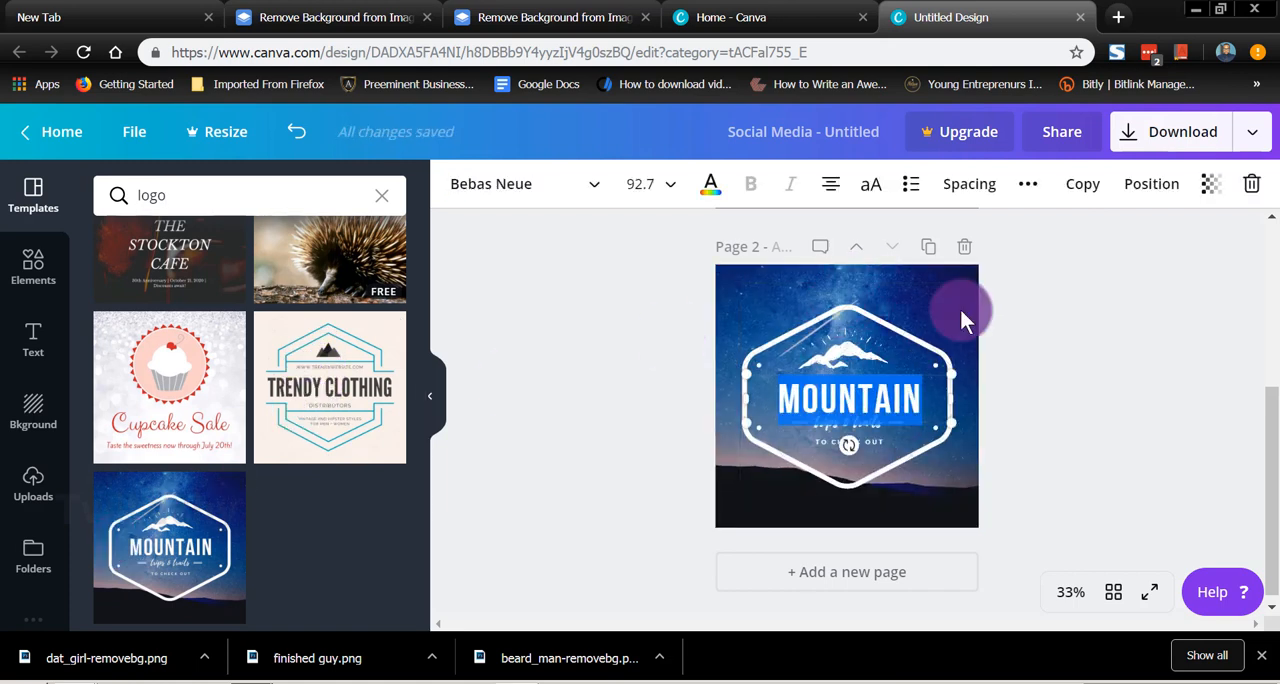
{"action": "left_click", "coordinate": [771, 507]}
{"action": "left_click", "coordinate": [1157, 134]}
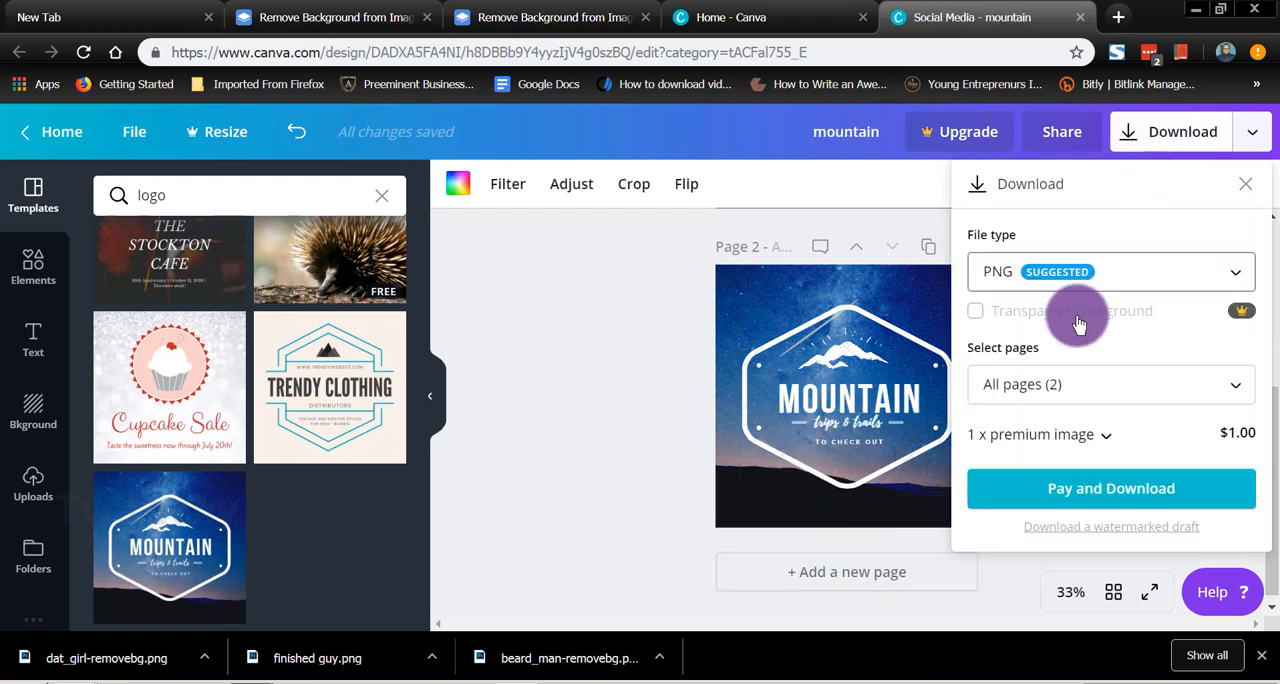
{"action": "left_click", "coordinate": [1110, 384]}
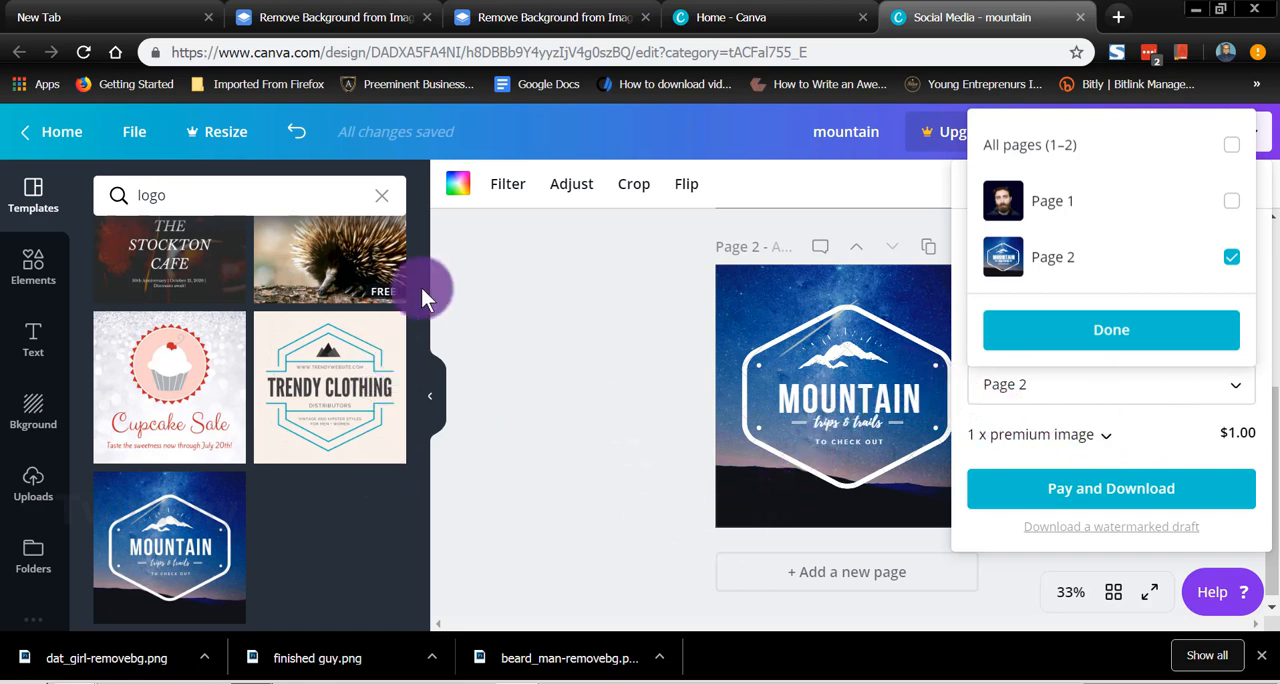
{"action": "left_click", "coordinate": [620, 412]}
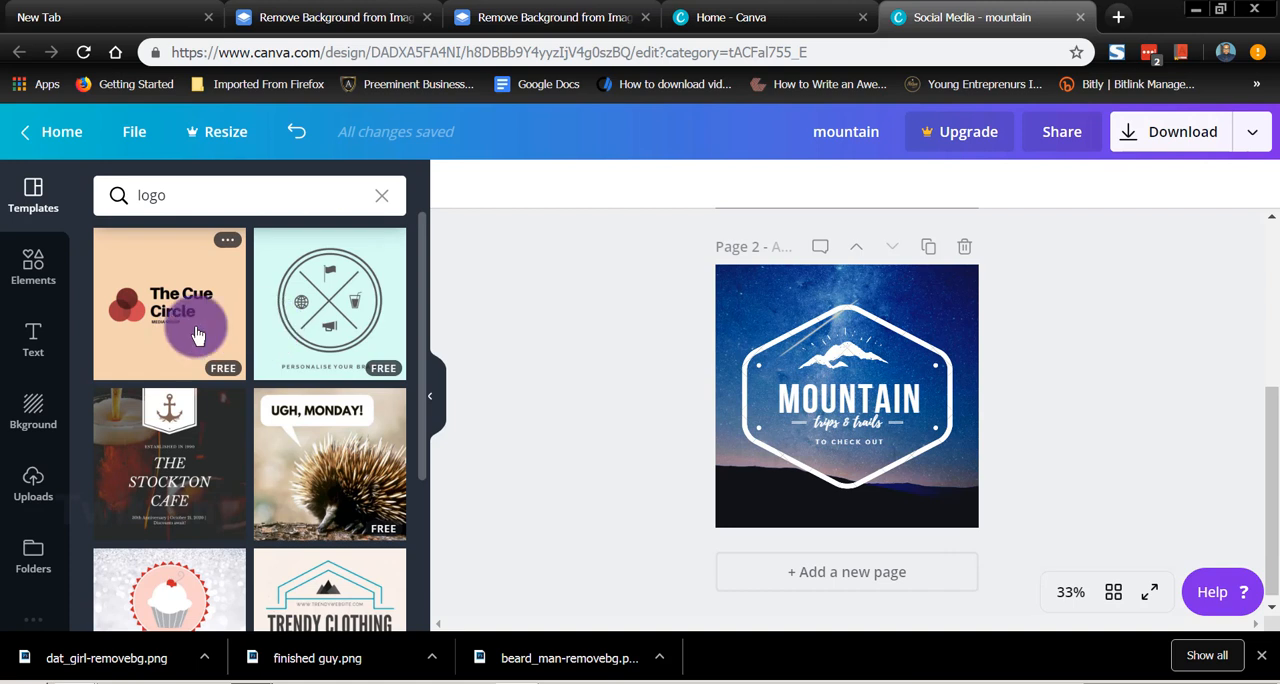
Step: Apply the The Cue Circle logo template to page 2 and download only that page as PNG
{"action": "left_click", "coordinate": [197, 334]}
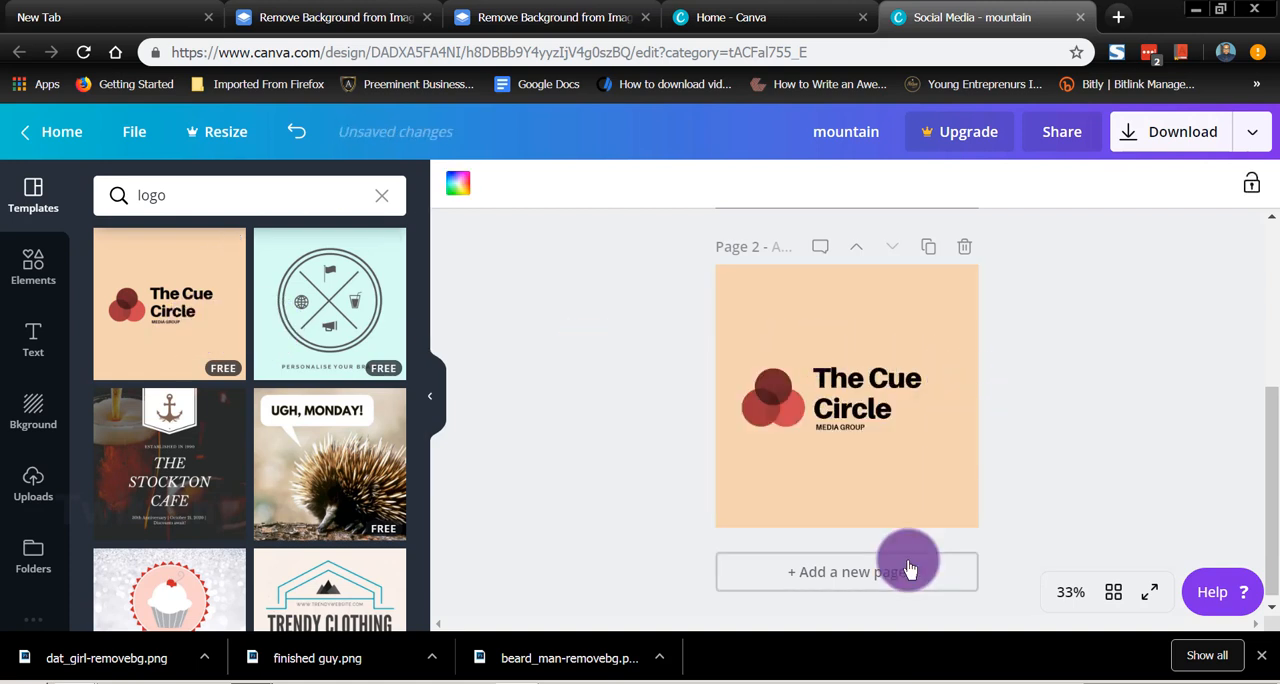
{"action": "left_click", "coordinate": [1158, 131]}
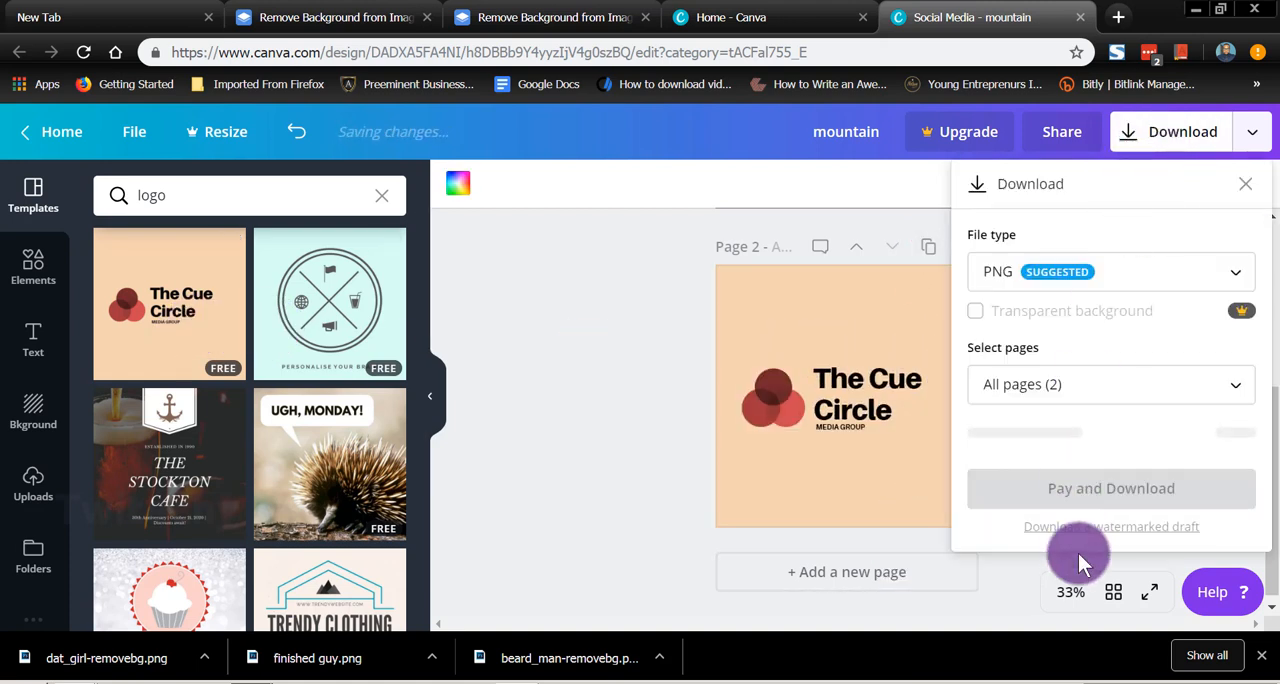
{"action": "left_click", "coordinate": [1073, 398]}
{"action": "left_click", "coordinate": [1117, 449]}
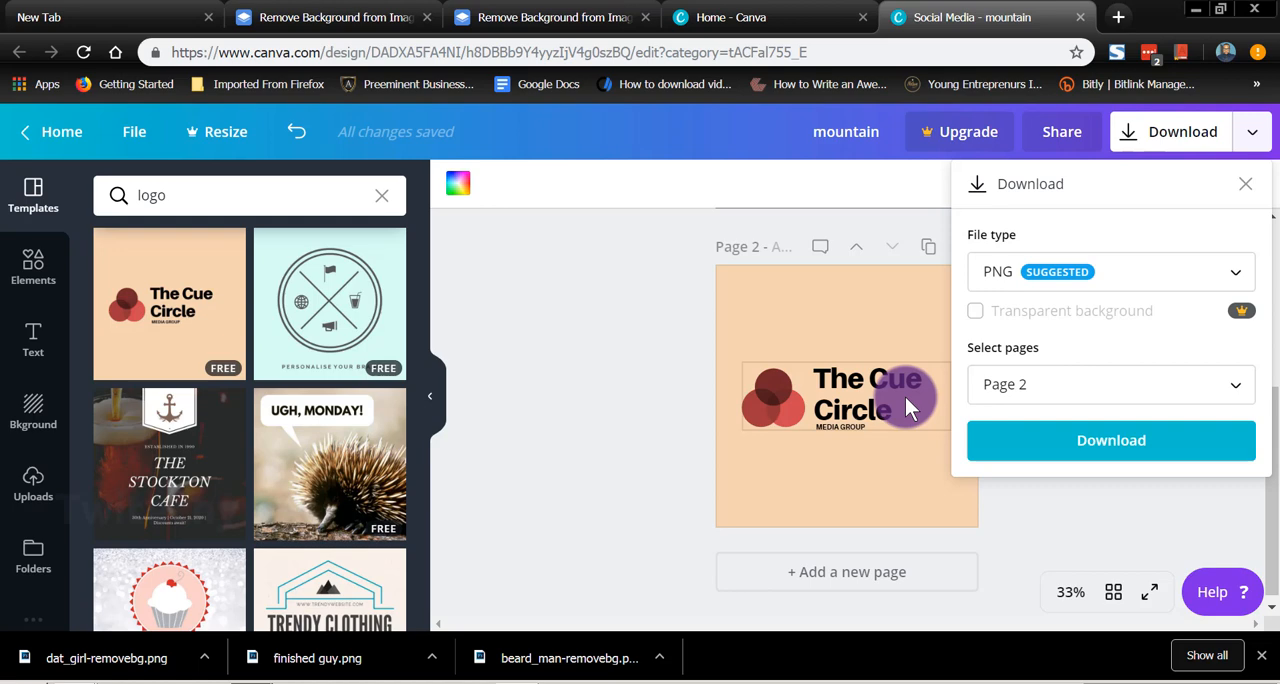
{"action": "left_click", "coordinate": [1137, 449]}
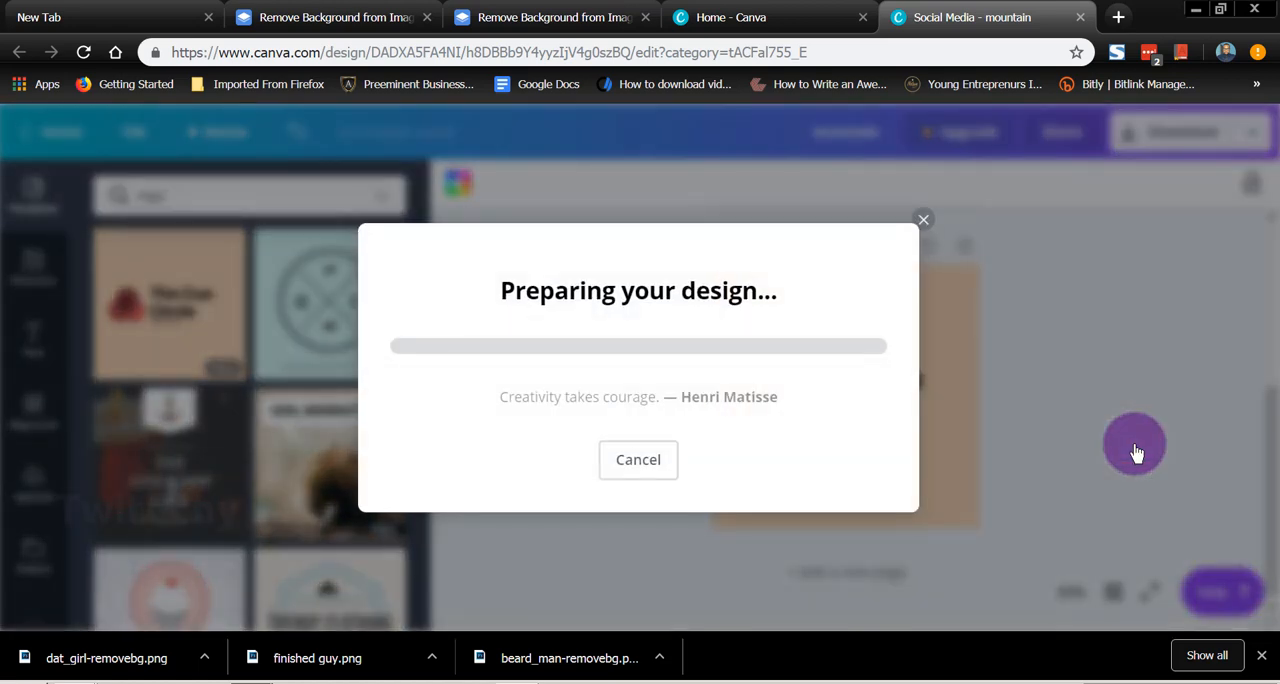
Step: Save the downloaded PNG image as logofromcanva in the Trial pics folder
{"action": "key", "text": "BackSpace"}
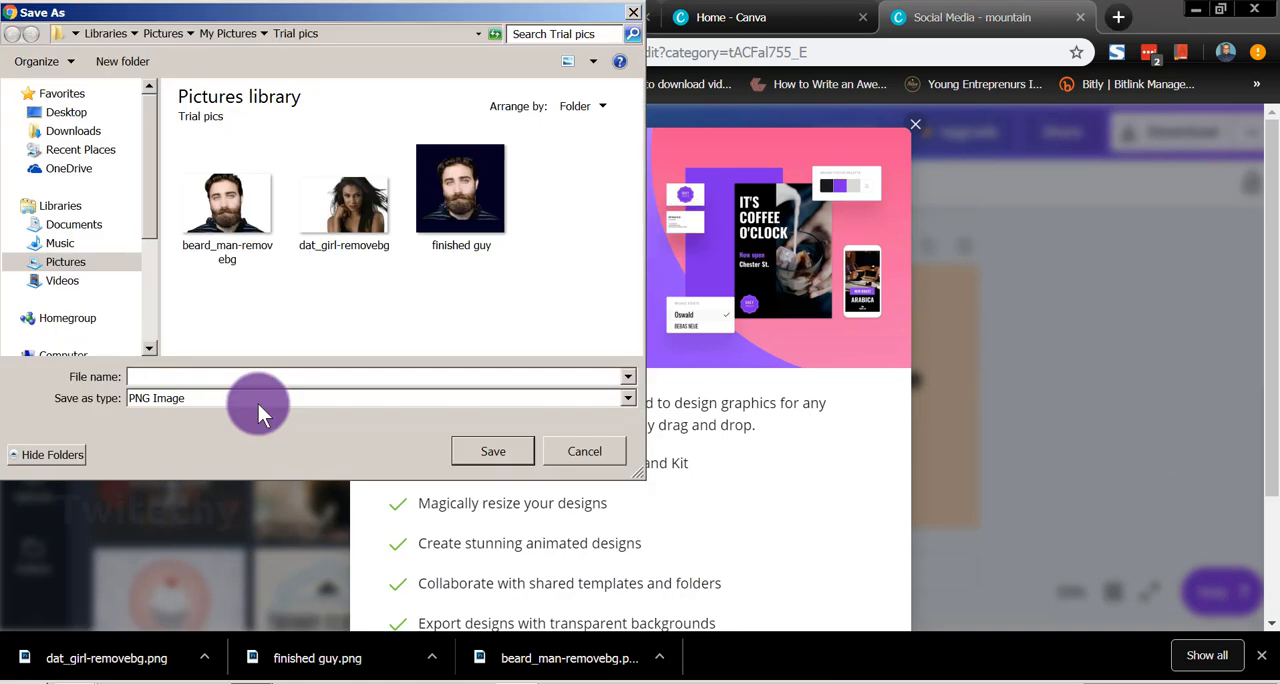
{"action": "type", "text": "logofr"}
{"action": "type", "text": "omcanva"}
{"action": "left_click", "coordinate": [510, 454]}
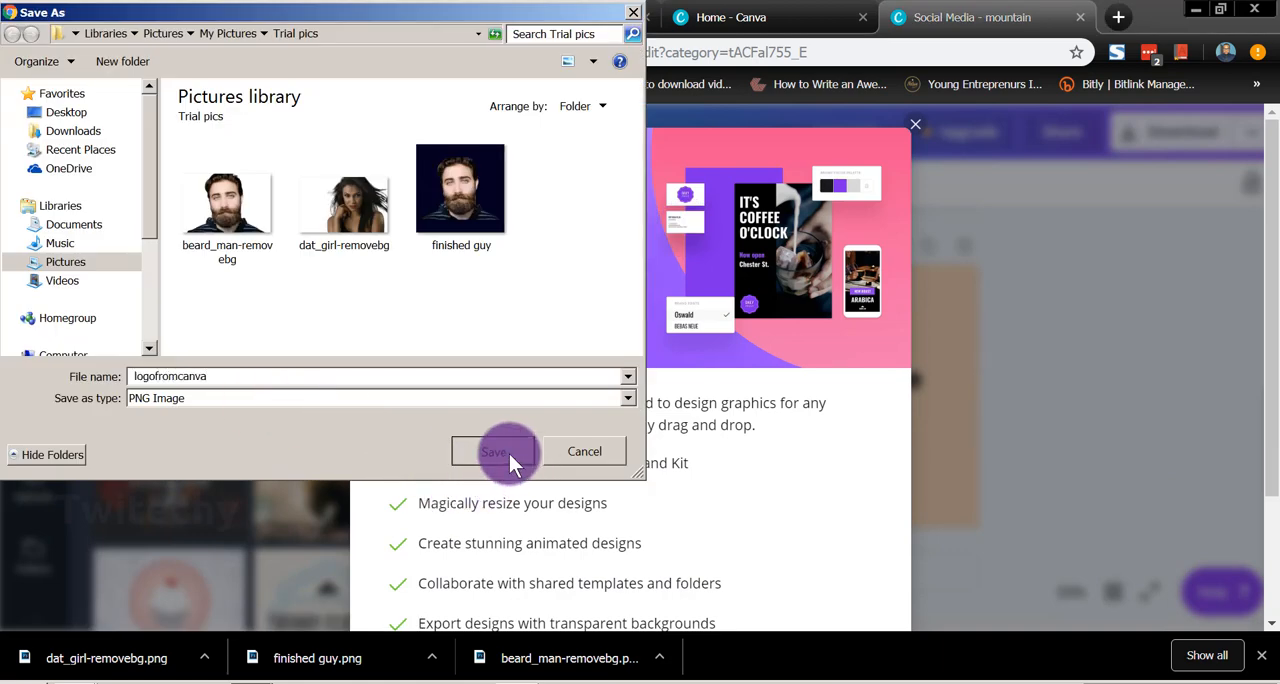
{"action": "left_click", "coordinate": [914, 131]}
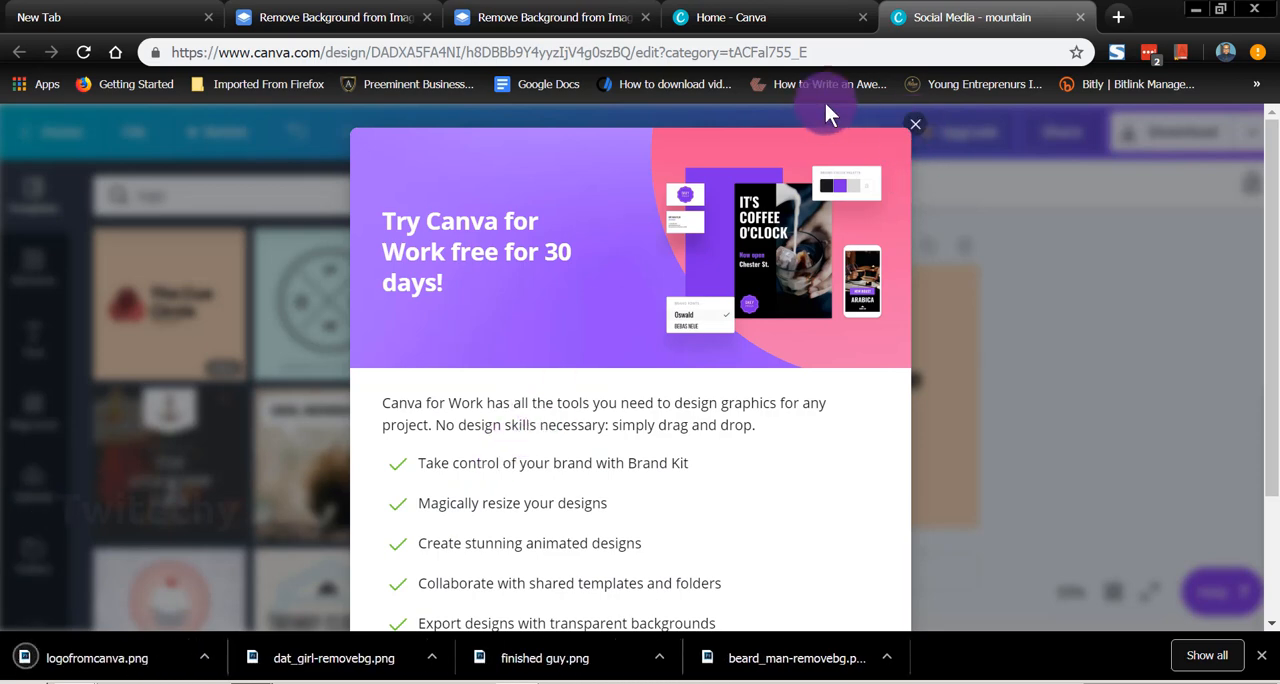
Step: Switch to remove.bg, remove the background of logofromcanva, and compare the result with the original logo
{"action": "left_click", "coordinate": [545, 18]}
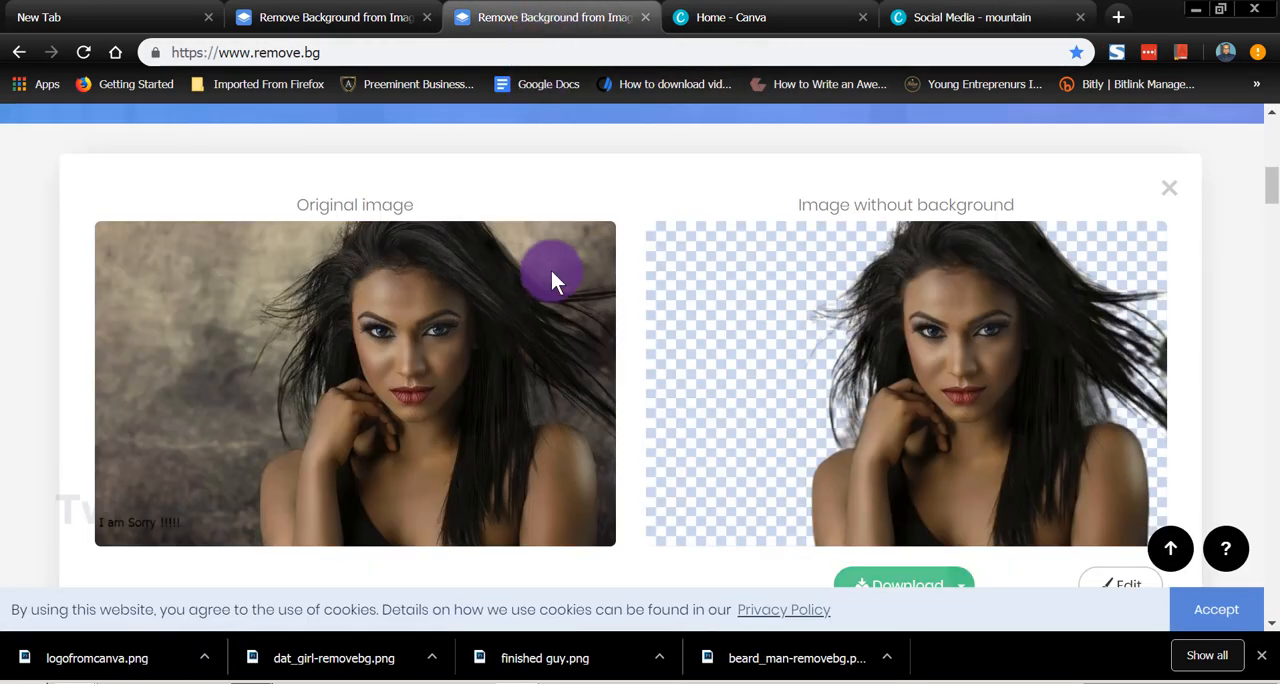
{"action": "scroll", "coordinate": [551, 271], "scroll_direction": "up", "scroll_amount": 10}
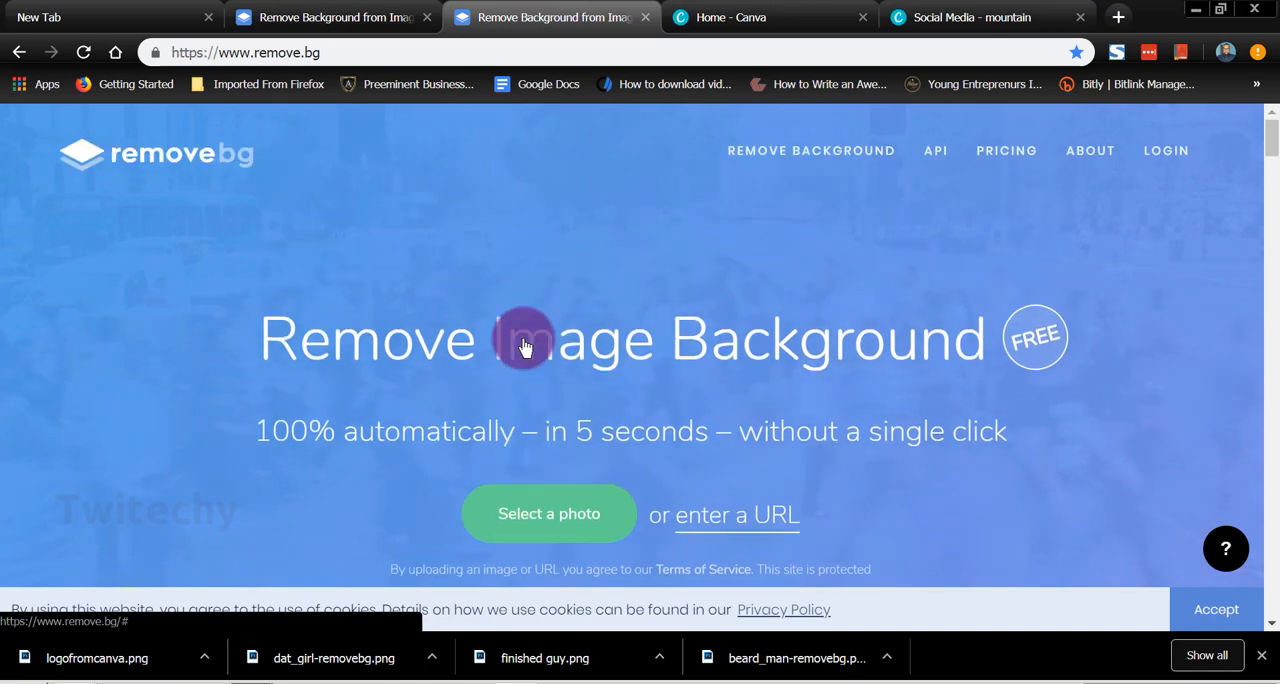
{"action": "left_click", "coordinate": [520, 530]}
{"action": "scroll", "coordinate": [291, 330], "scroll_direction": "down", "scroll_amount": 2}
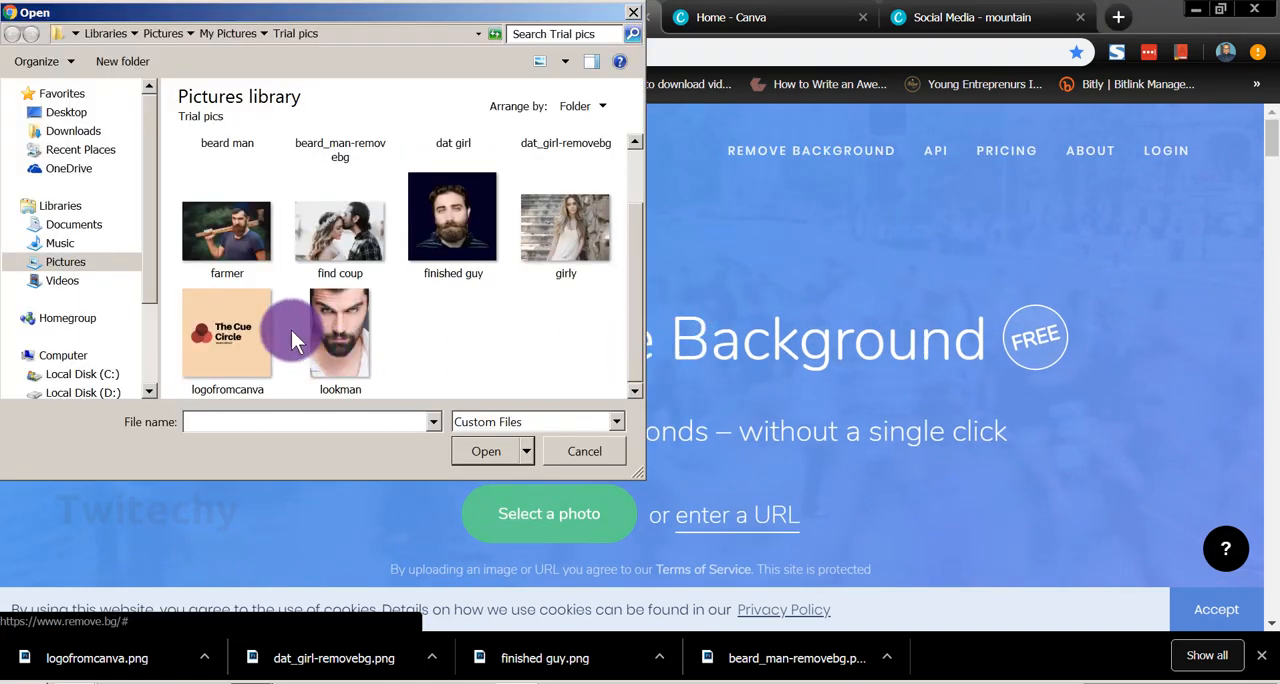
{"action": "double_click", "coordinate": [198, 315]}
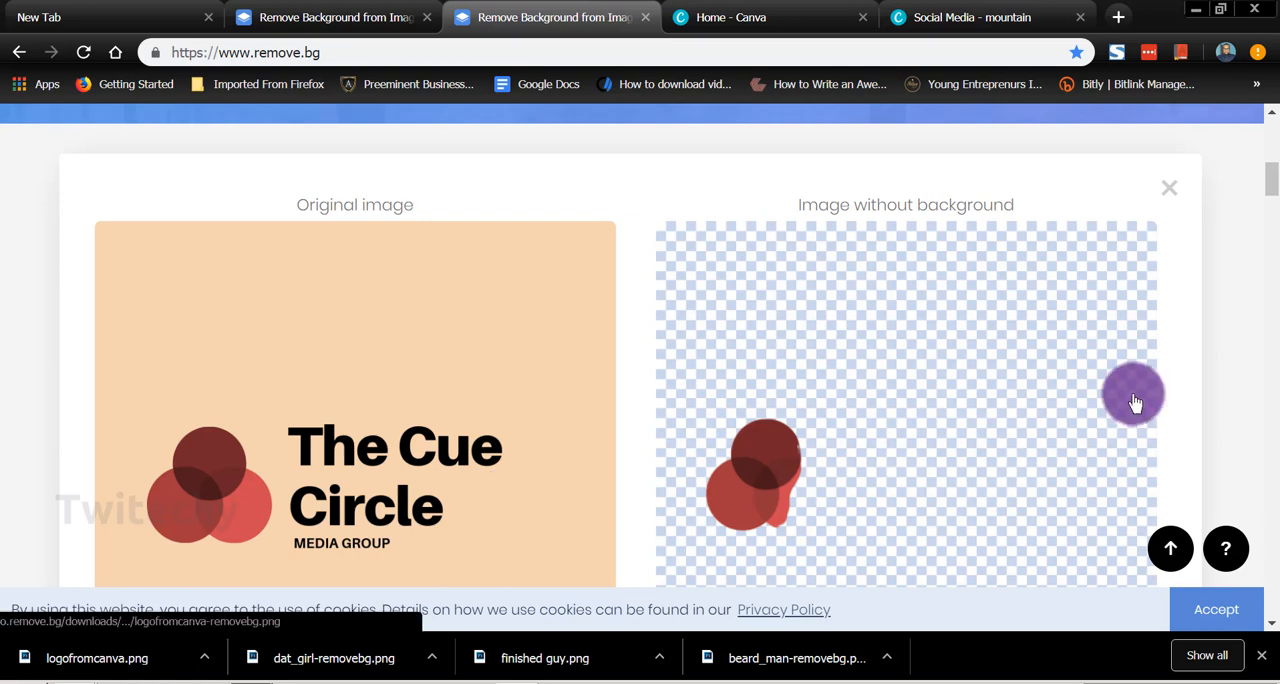
{"action": "scroll", "coordinate": [1272, 200], "scroll_direction": "down", "scroll_amount": 3}
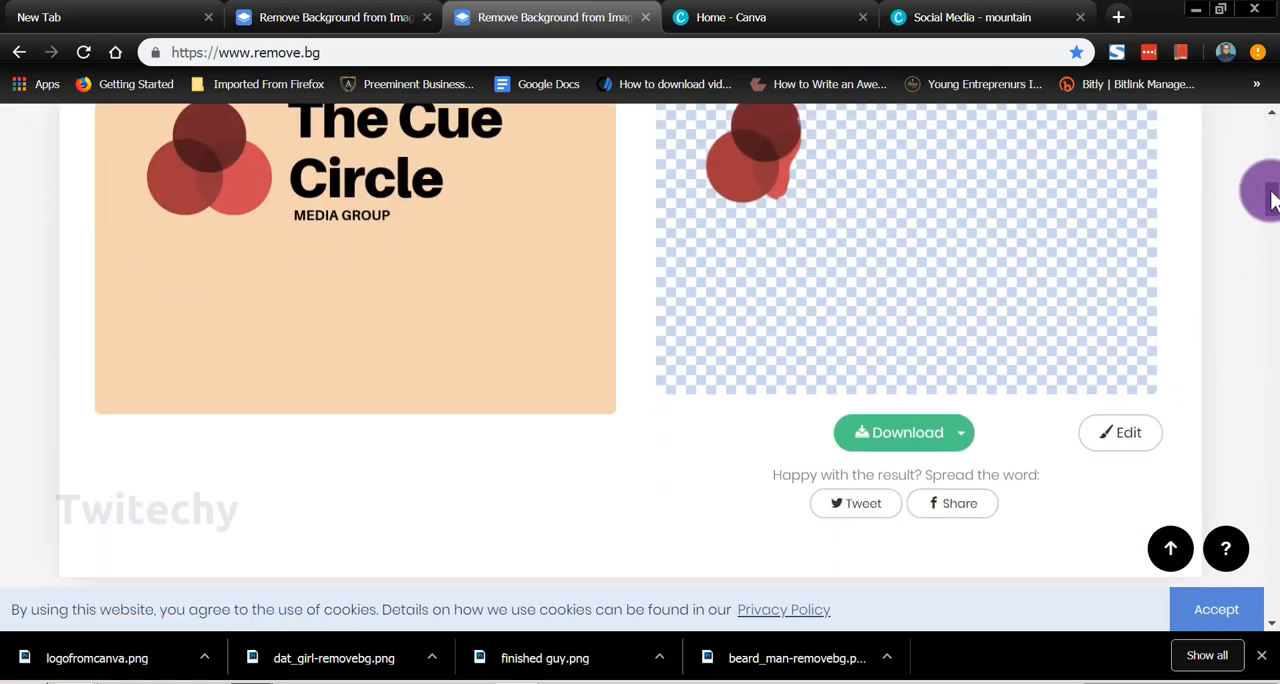
{"action": "scroll", "coordinate": [1272, 200], "scroll_direction": "up", "scroll_amount": 1}
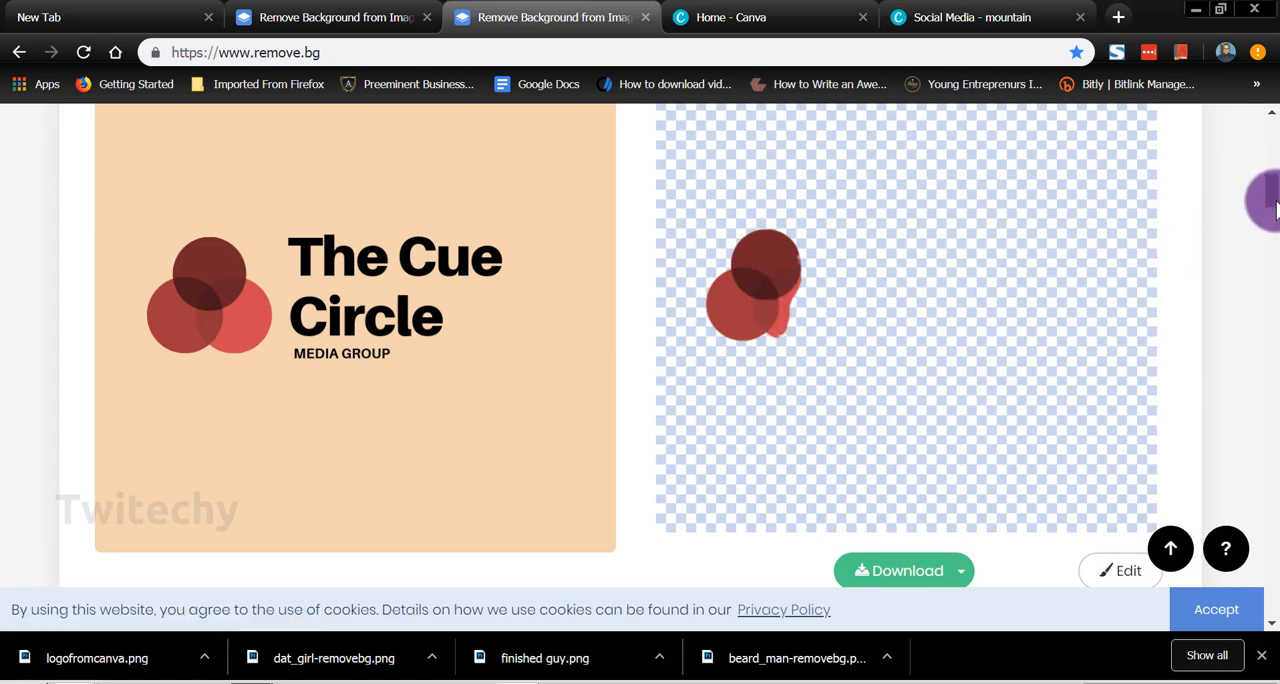
{"action": "scroll", "coordinate": [1275, 205], "scroll_direction": "down", "scroll_amount": 2}
{"action": "scroll", "coordinate": [1275, 205], "scroll_direction": "up", "scroll_amount": 1}
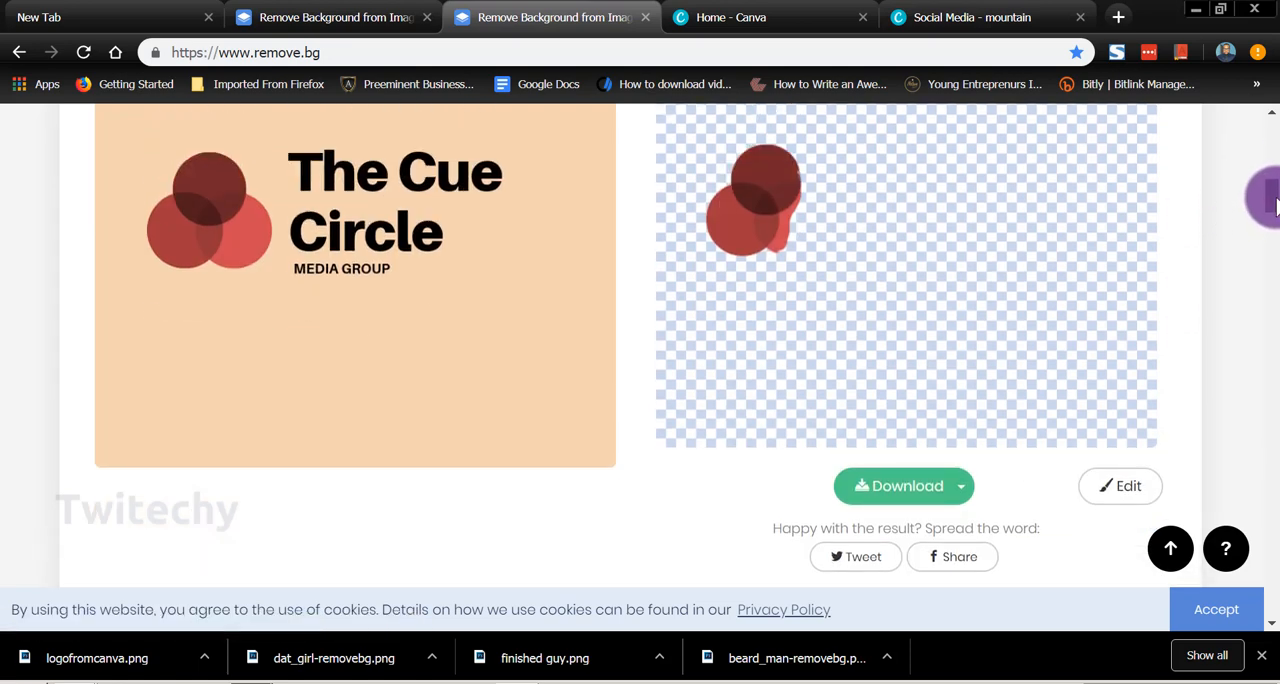
Step: Switch to Canva, apply the circular Personalise Your Brand logo template to page 2, and save it as the PNG image mountain in Trial pics
{"action": "scroll", "coordinate": [1272, 200], "scroll_direction": "up", "scroll_amount": 1}
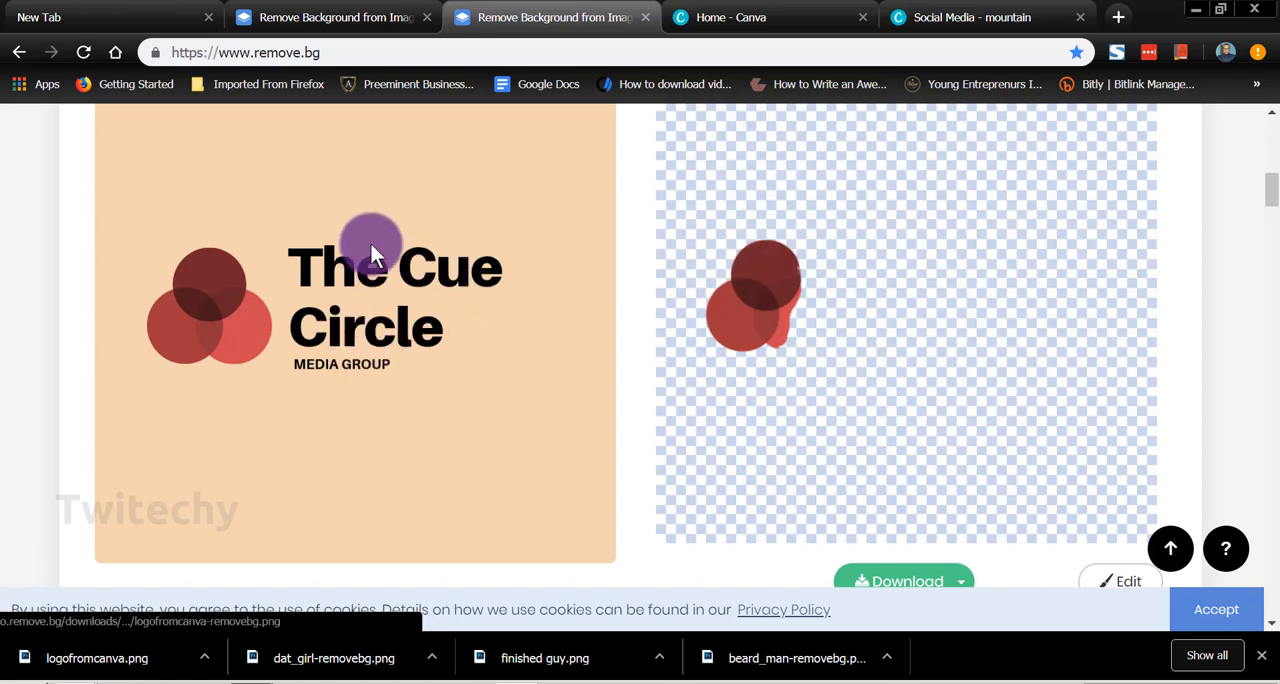
{"action": "scroll", "coordinate": [743, 466], "scroll_direction": "up", "scroll_amount": 2}
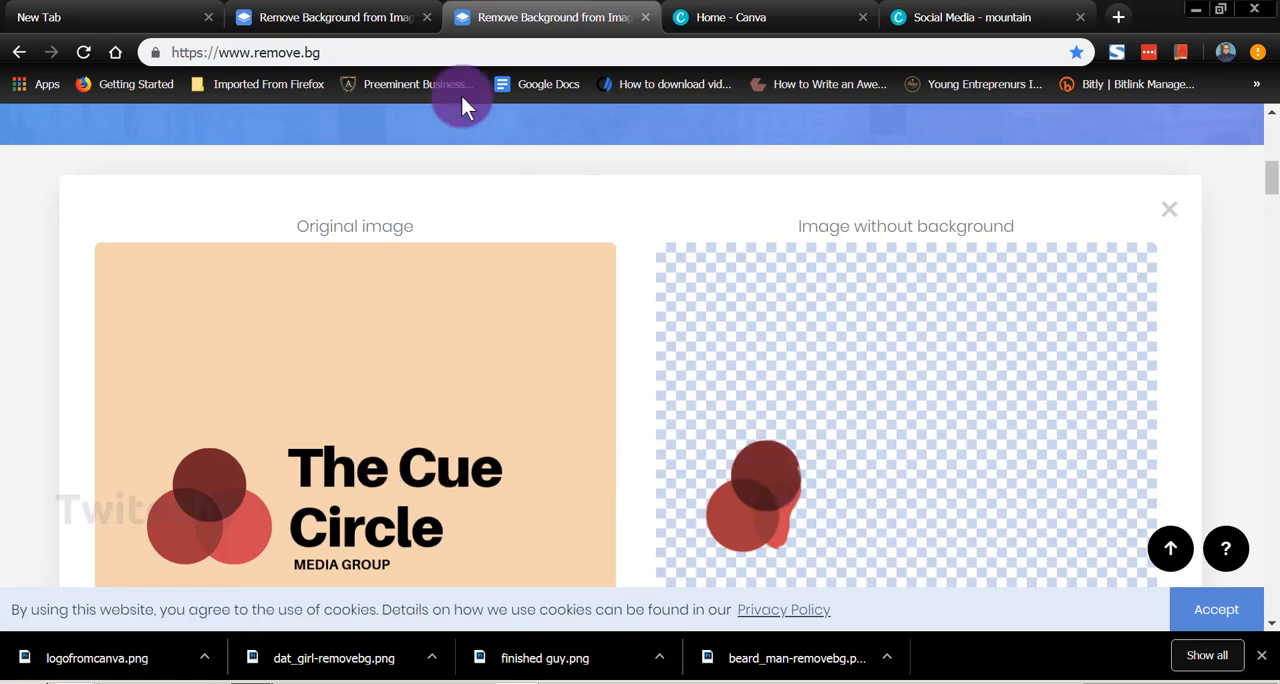
{"action": "left_click", "coordinate": [960, 20]}
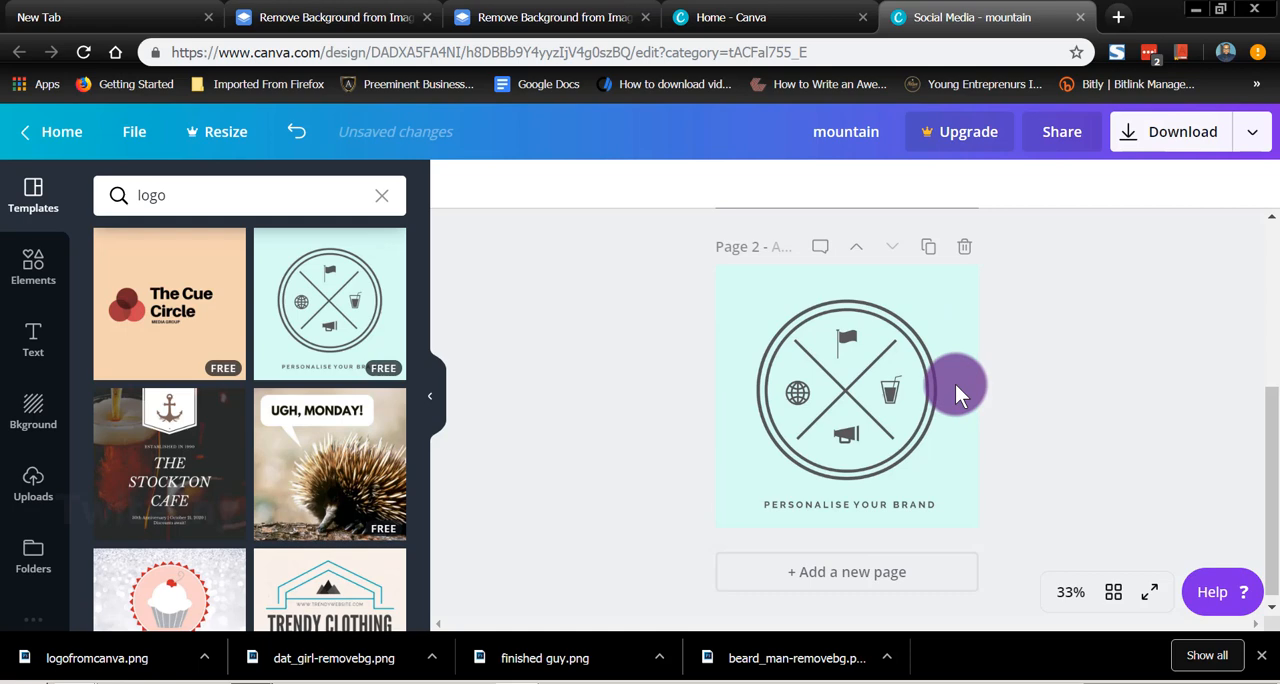
{"action": "left_click", "coordinate": [903, 350]}
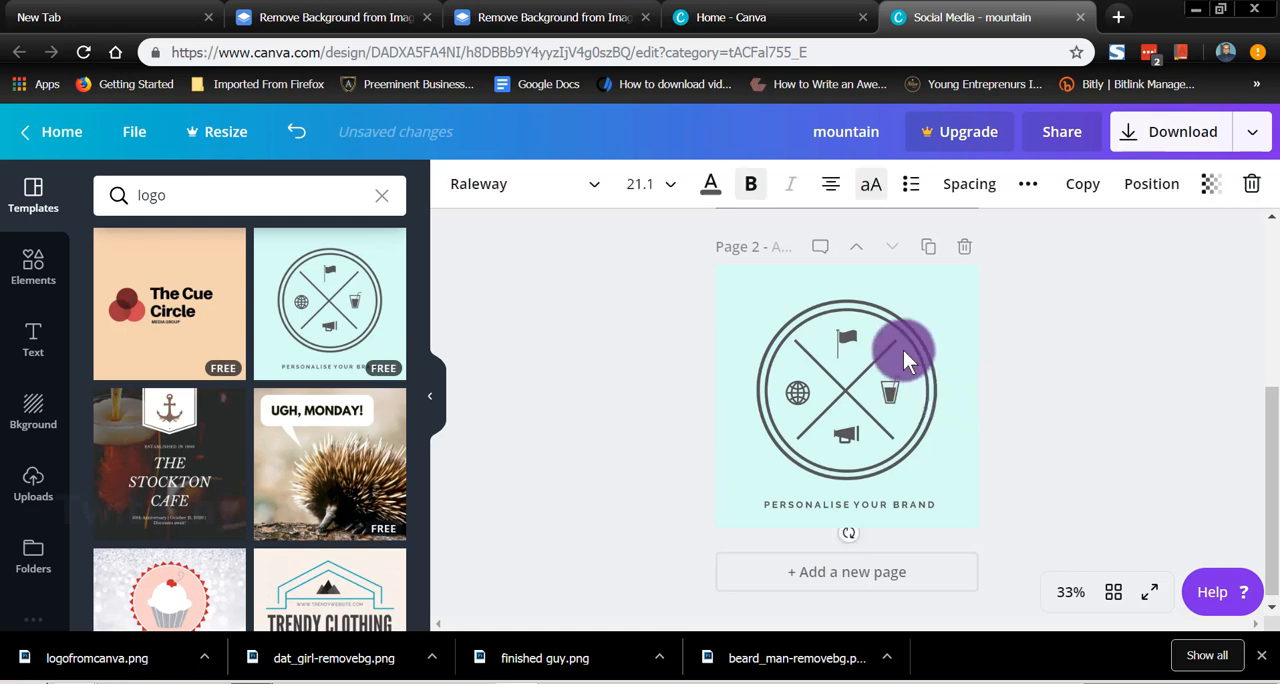
{"action": "left_click", "coordinate": [941, 425]}
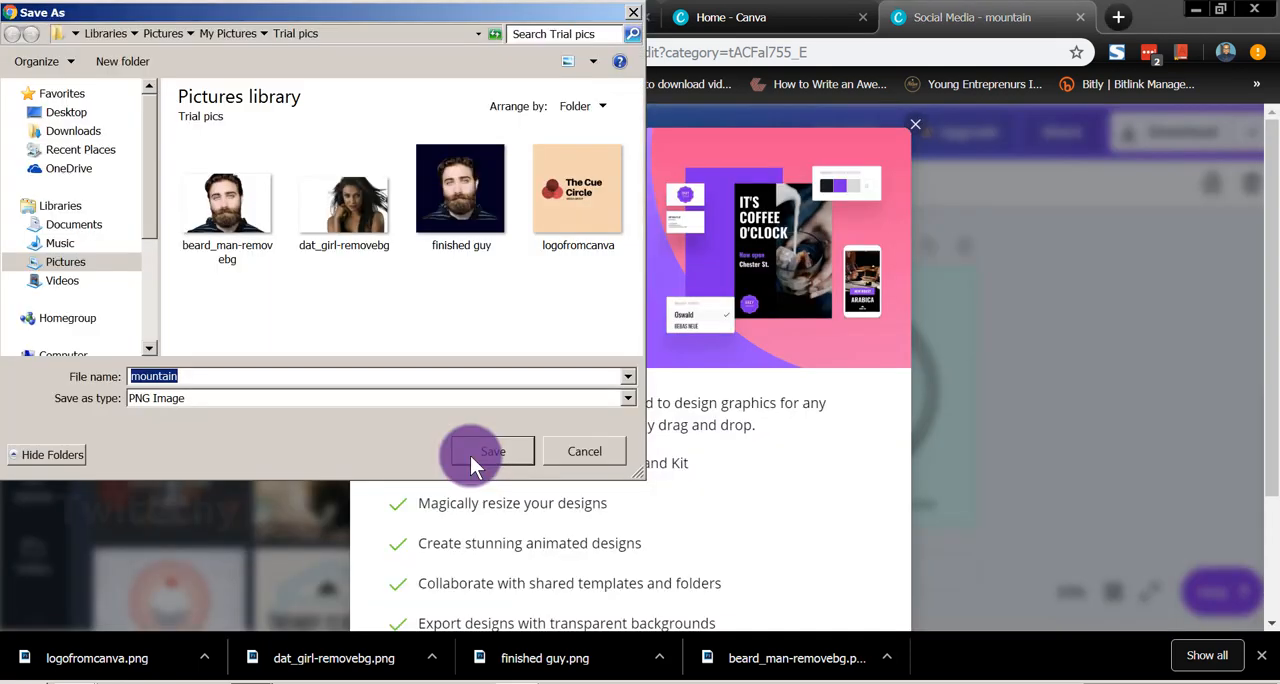
{"action": "left_click", "coordinate": [472, 455]}
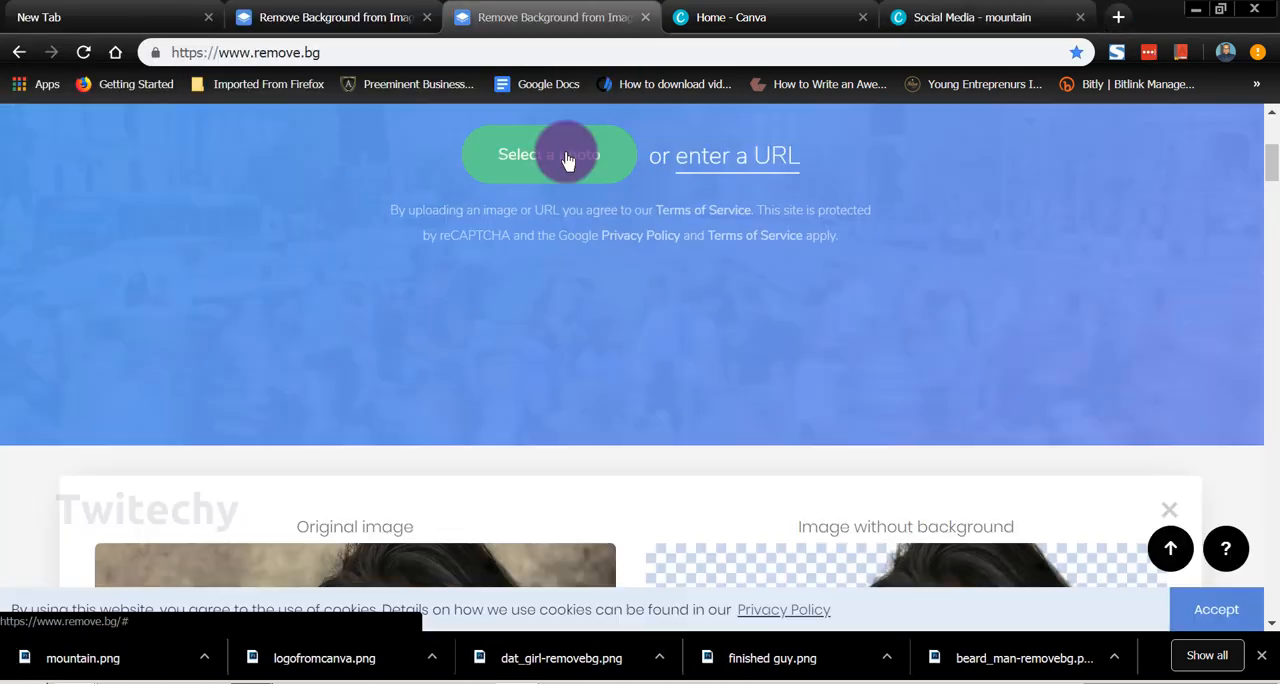
Step: Remove the background of the mountain image in remove.bg and save the result as mountain-removebg in the Trial pics folder
{"action": "left_click", "coordinate": [567, 161]}
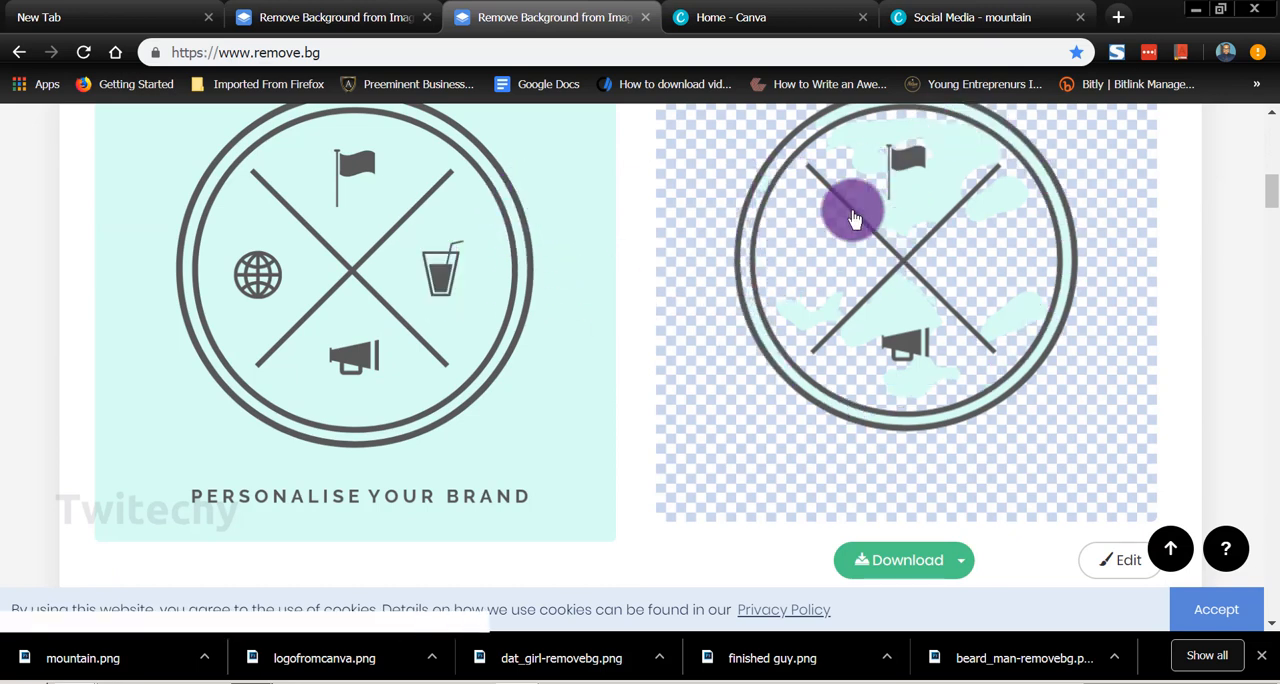
{"action": "scroll", "coordinate": [727, 426], "scroll_direction": "down", "scroll_amount": 1}
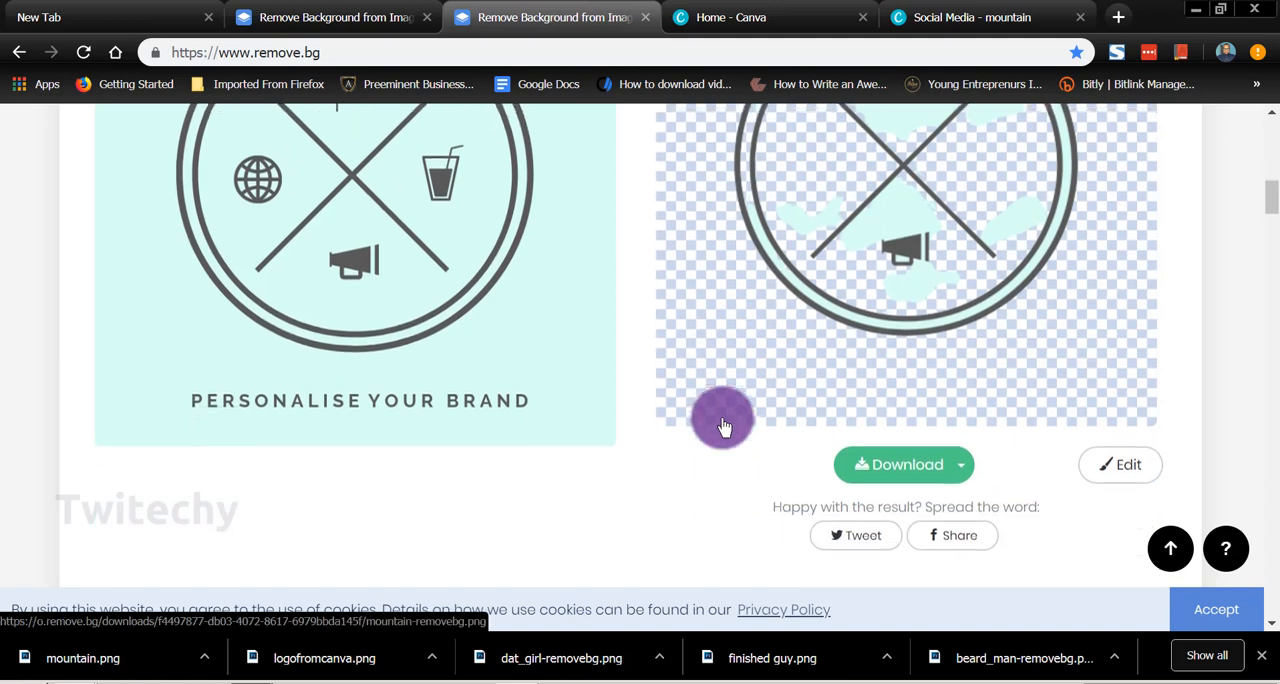
{"action": "scroll", "coordinate": [726, 423], "scroll_direction": "down", "scroll_amount": 2}
{"action": "left_click", "coordinate": [878, 260]}
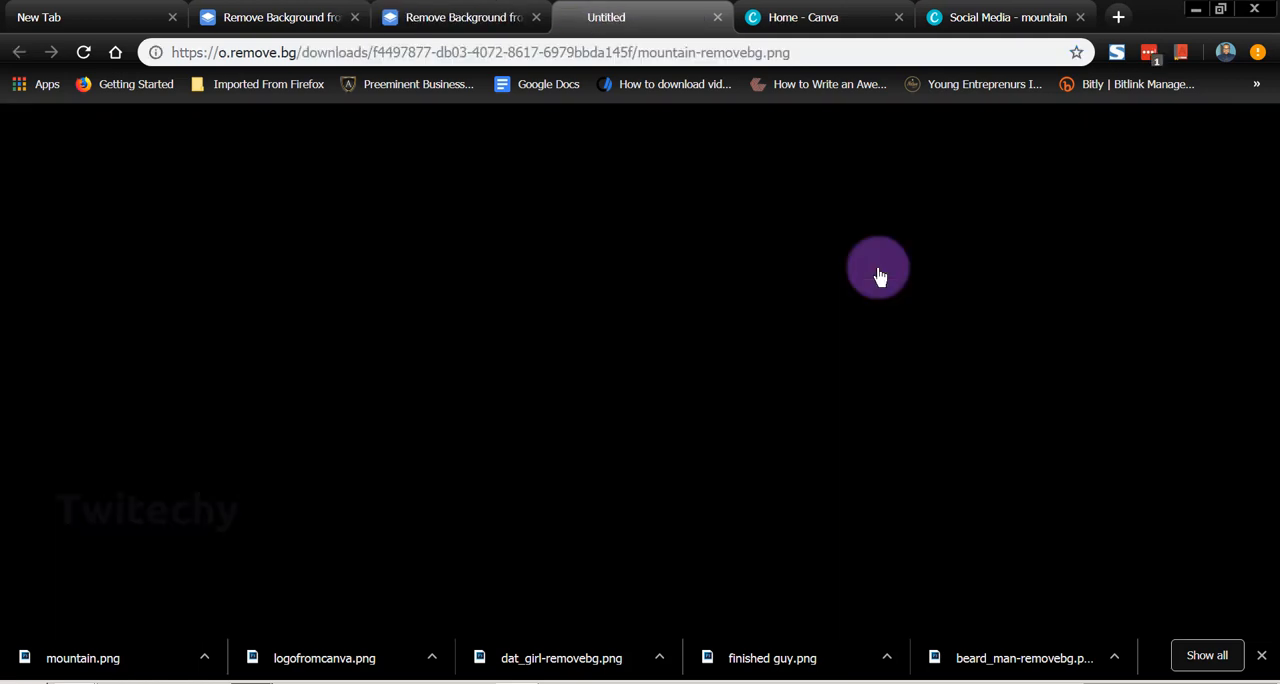
{"action": "left_click", "coordinate": [492, 449]}
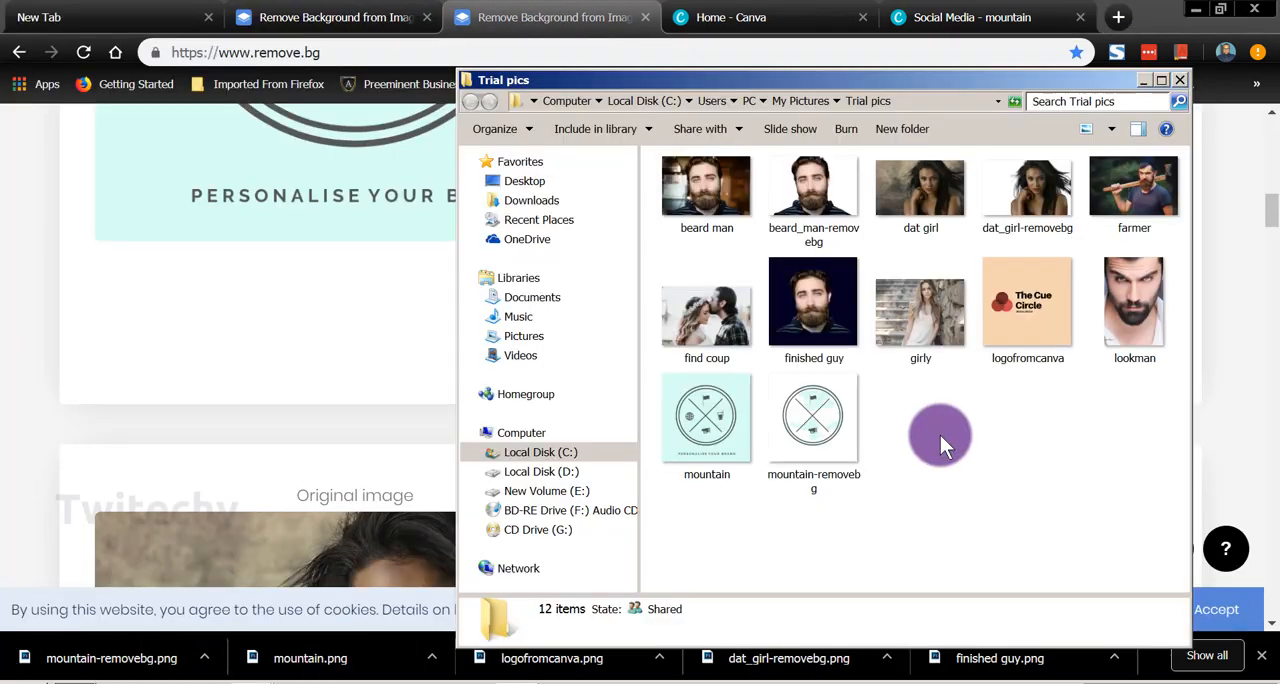
{"action": "left_click", "coordinate": [1181, 82]}
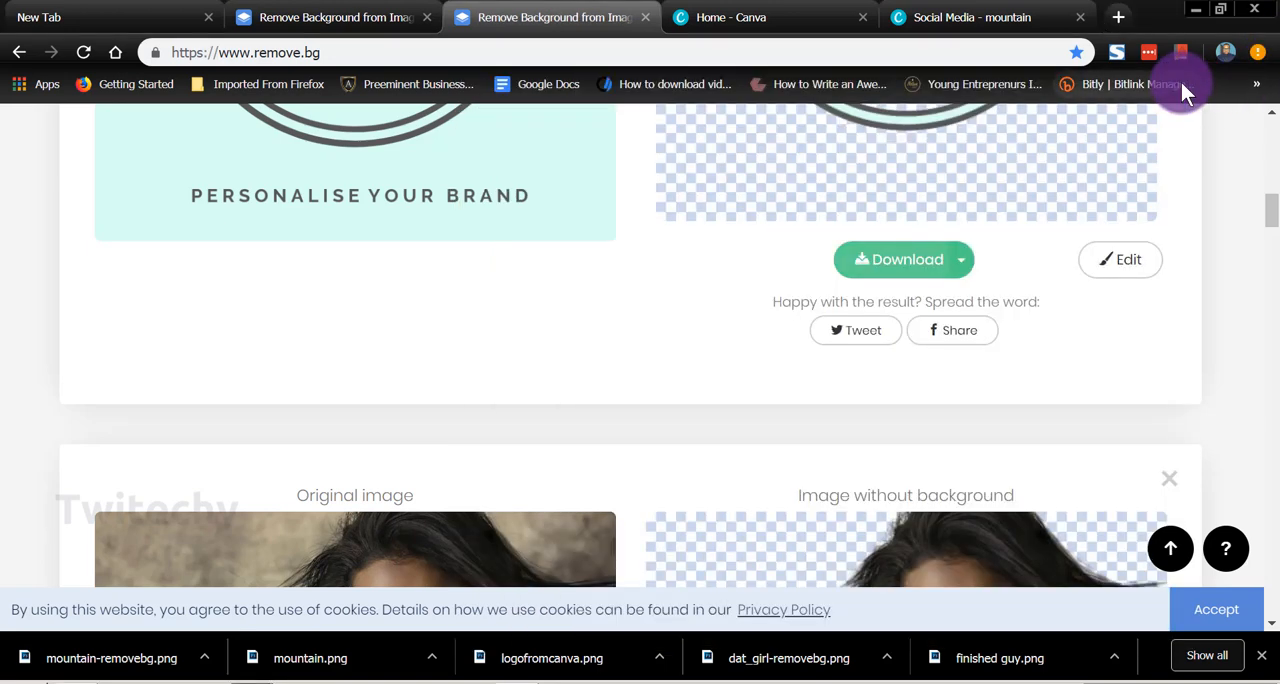
Step: Review the monthly subscription plans and prices on remove.bg's Pricing page and return to the Remove Background page
{"action": "left_click_drag", "start_coordinate": [1269, 217], "coordinate": [1269, 144]}
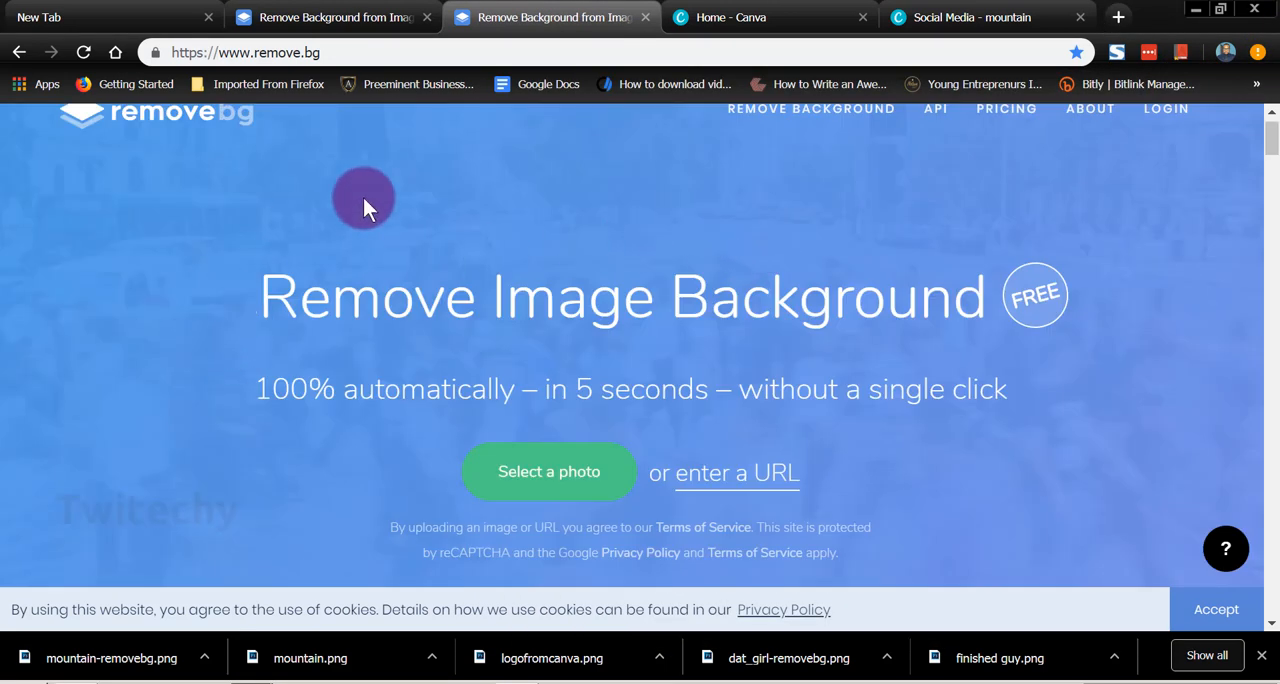
{"action": "scroll", "coordinate": [399, 191], "scroll_direction": "up", "scroll_amount": 1}
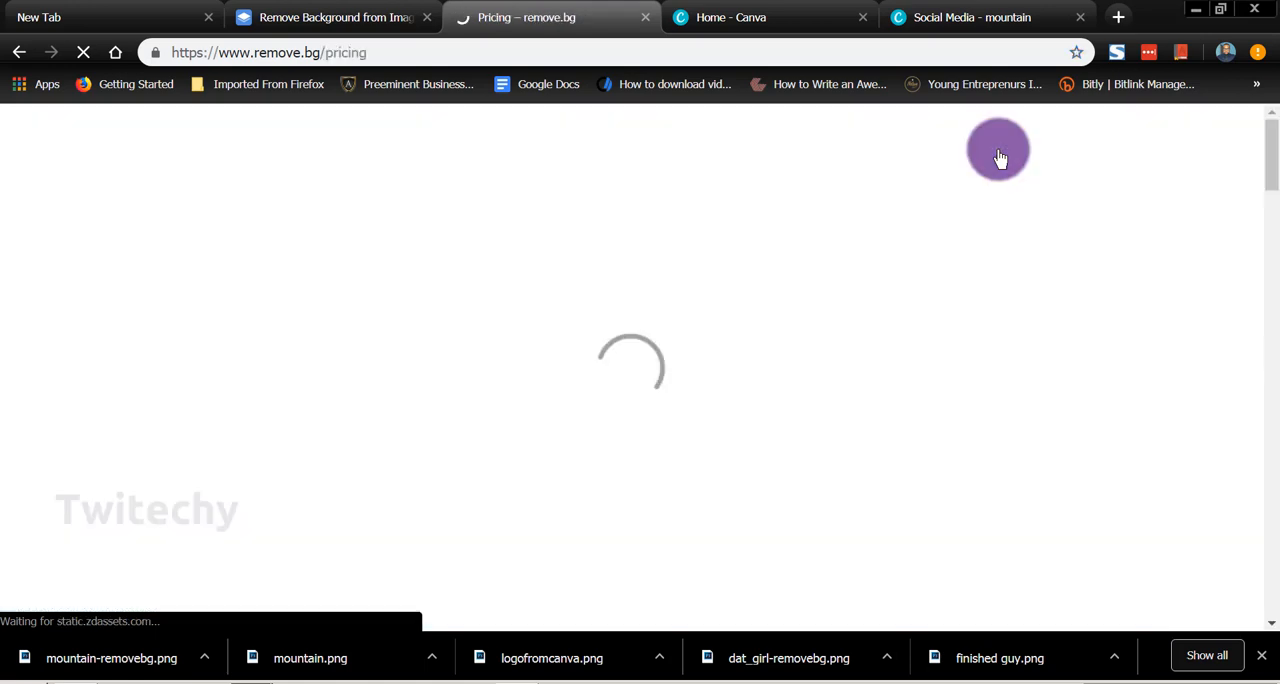
{"action": "scroll", "coordinate": [747, 345], "scroll_direction": "down", "scroll_amount": 4}
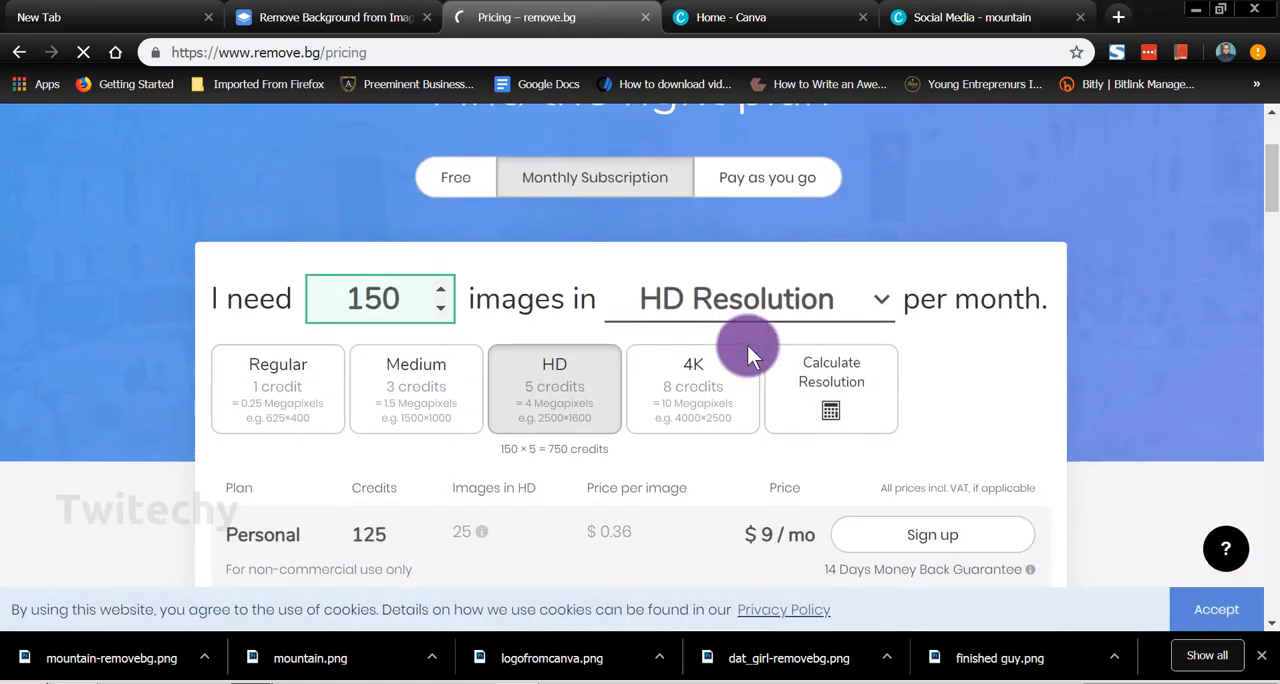
{"action": "scroll", "coordinate": [747, 345], "scroll_direction": "down", "scroll_amount": 1}
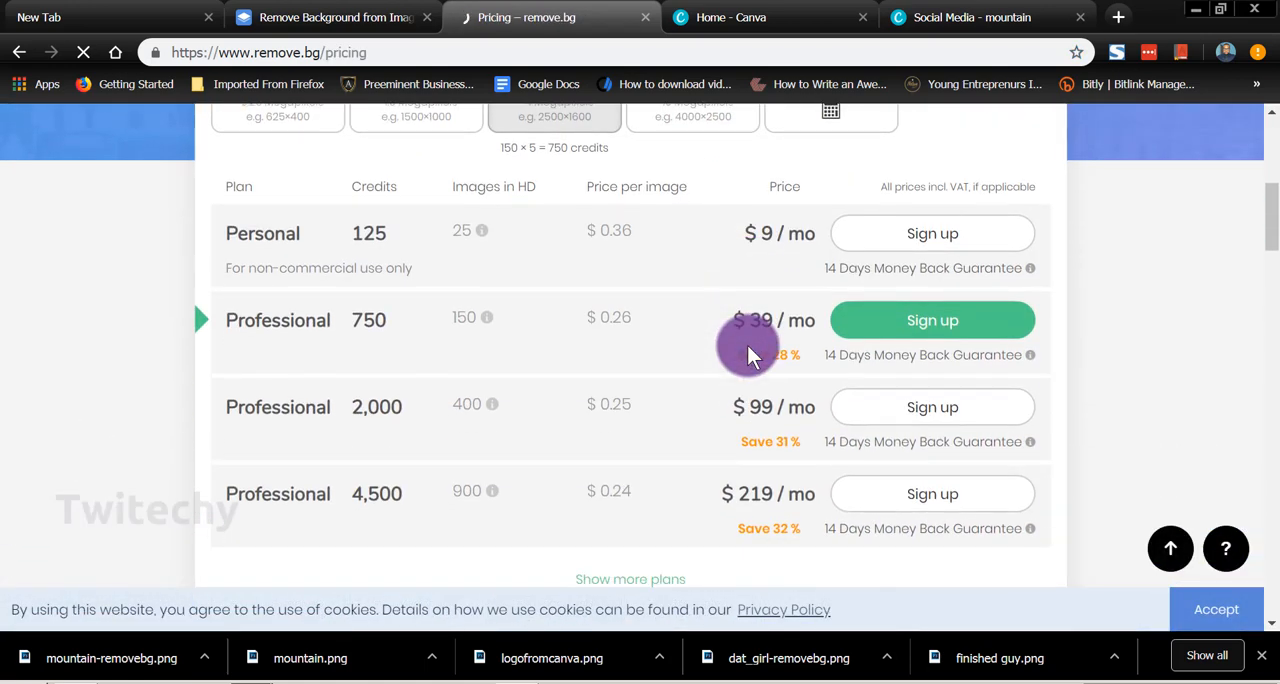
{"action": "left_click", "coordinate": [746, 150]}
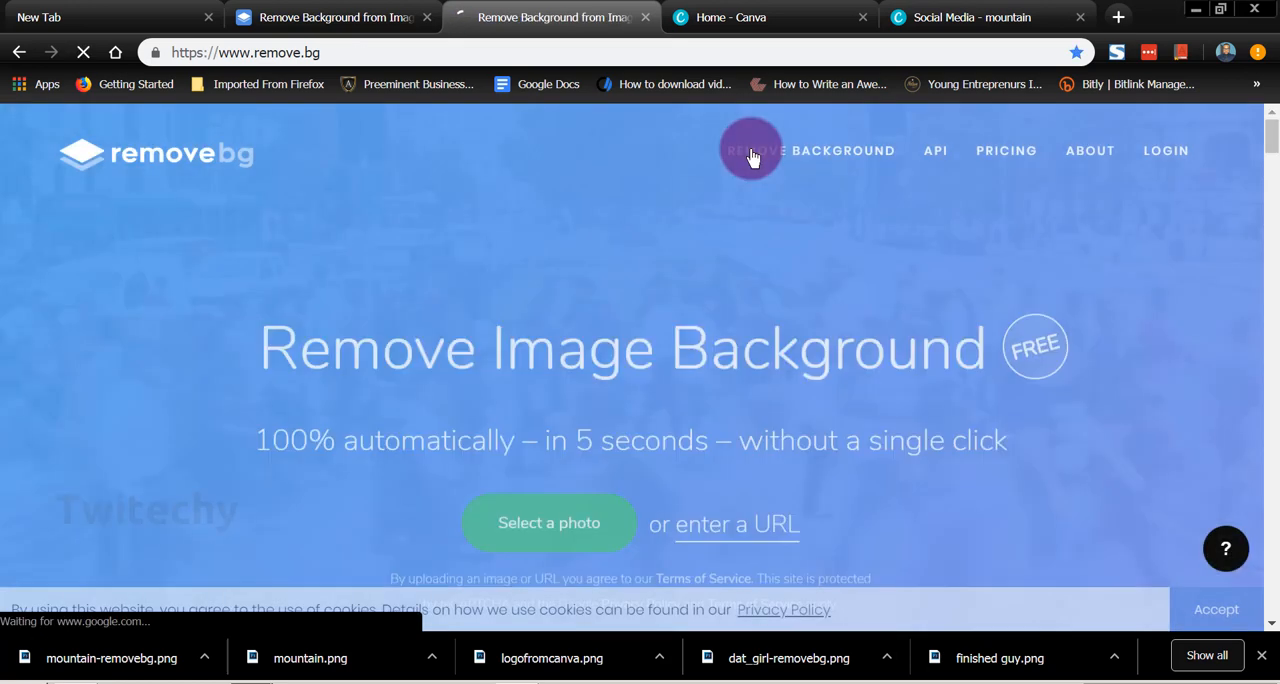